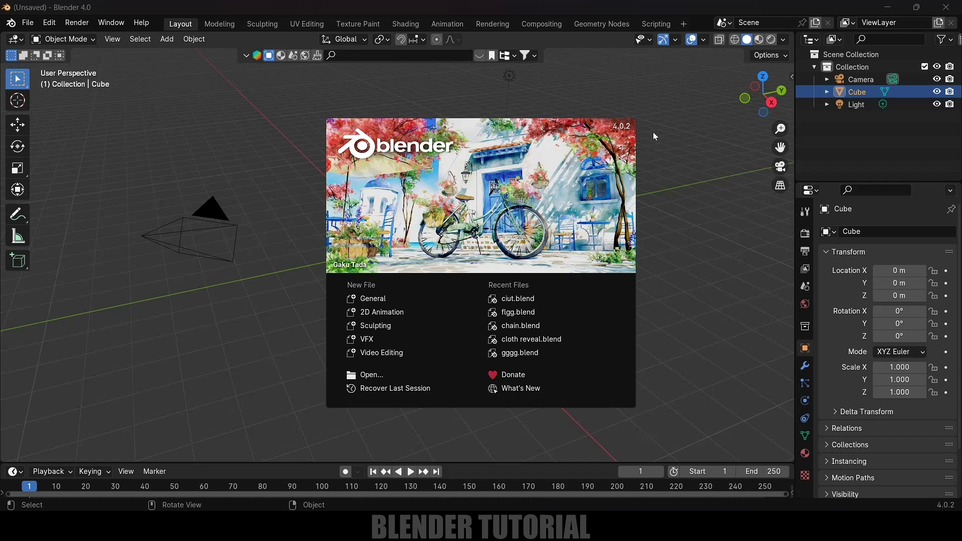
# - Dismiss the splash screen and delete all the default objects from the scene
pyautogui.click(682, 291)
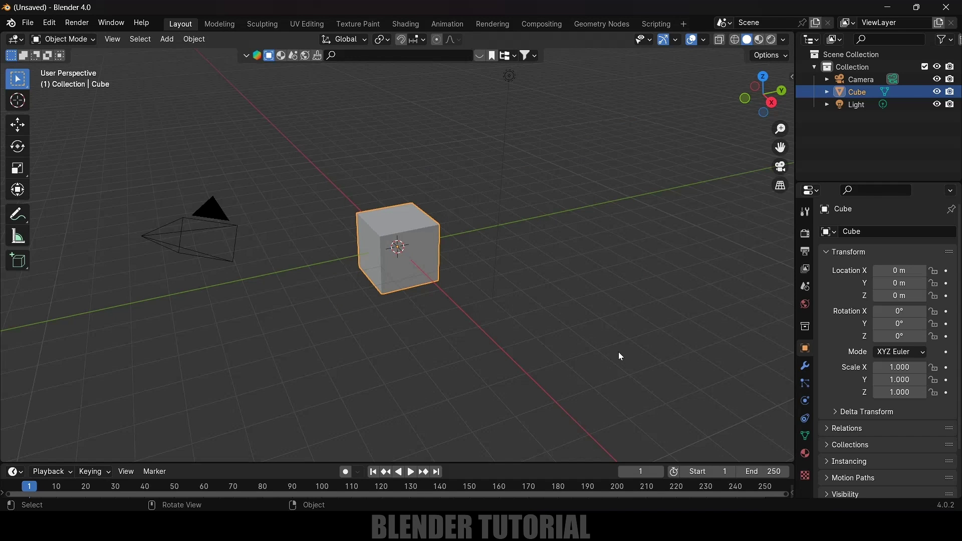
pyautogui.press('a')
pyautogui.press('Delete')
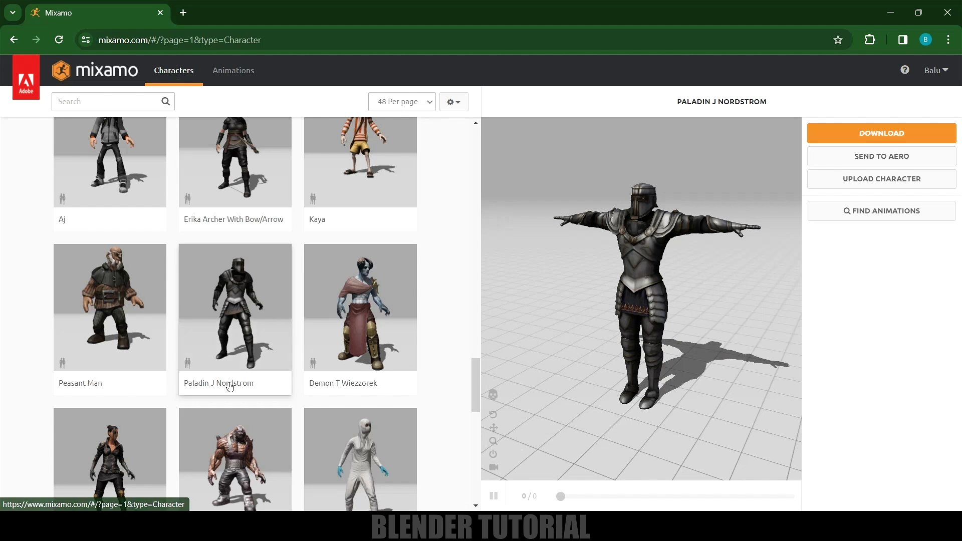
# - In Mixamo, search the animations for "slash", apply a Sword And Shield Slash to the Paladin and set its Overdrive to 0
pyautogui.click(233, 70)
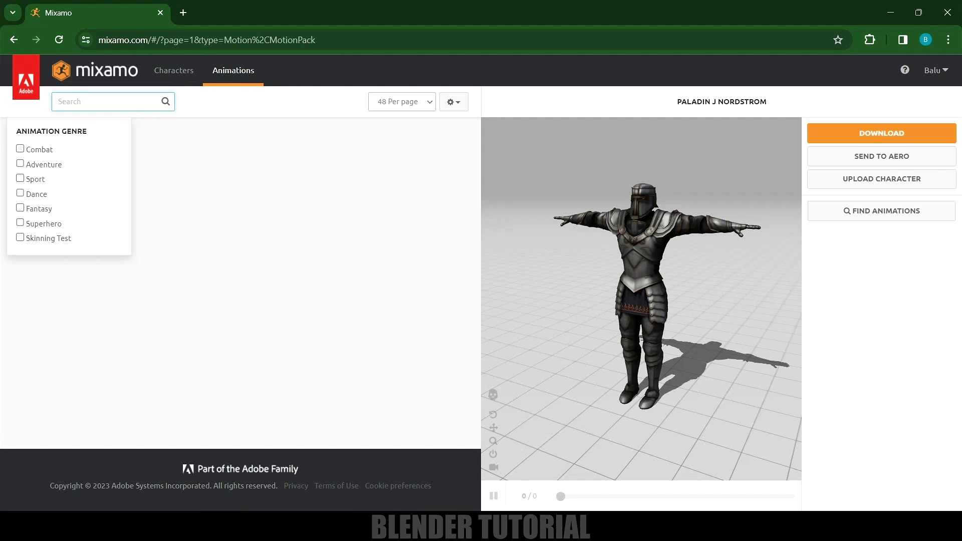
pyautogui.write('slash')
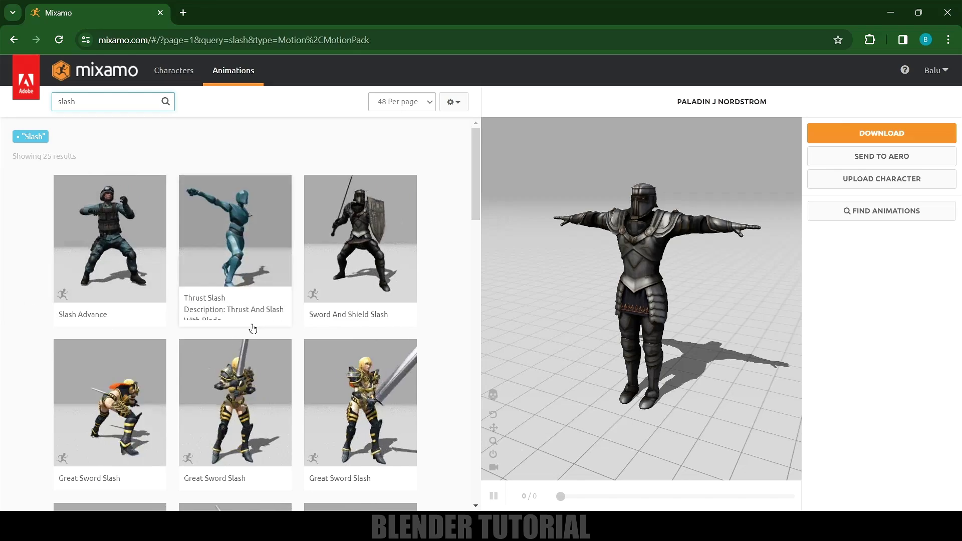
pyautogui.scroll(-5, 253, 328)
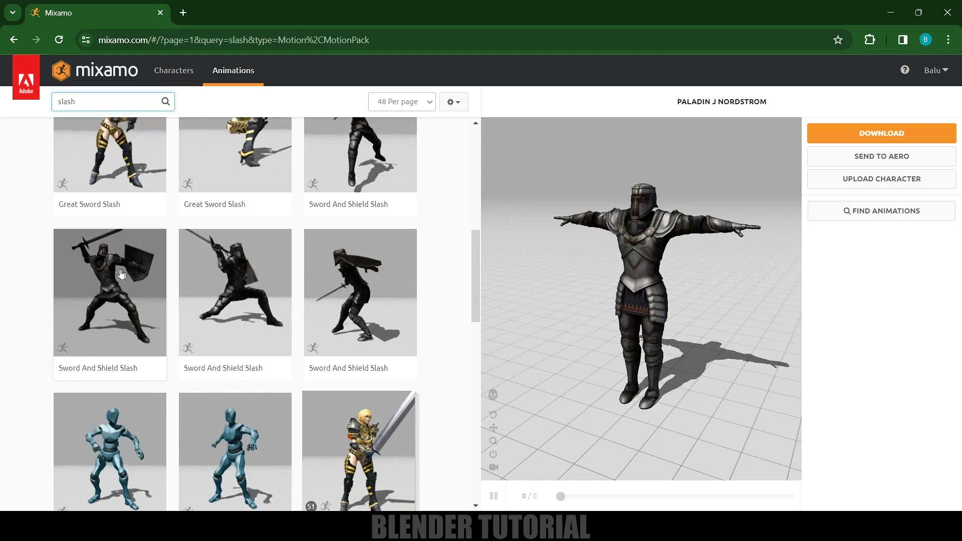
pyautogui.click(110, 278)
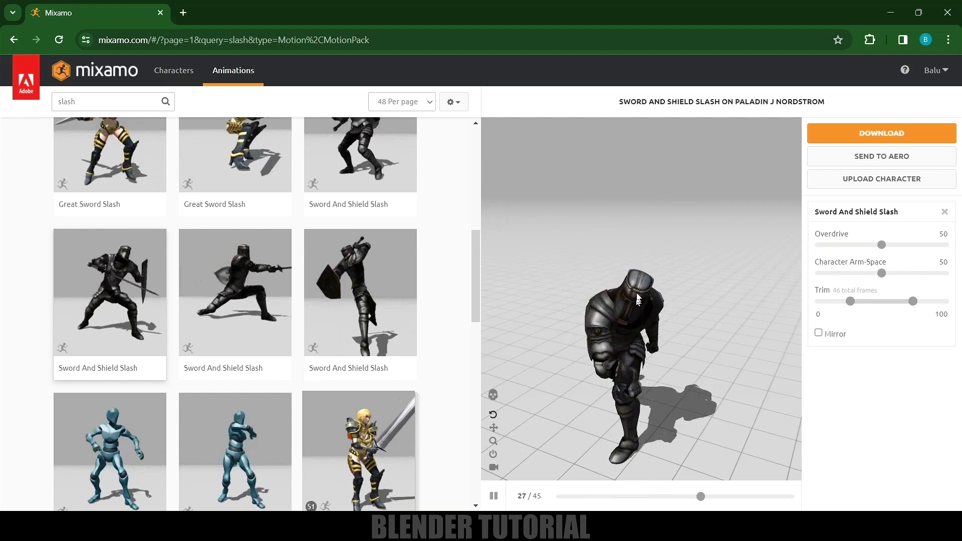
pyautogui.moveTo(881, 244); pyautogui.dragTo(819, 245)
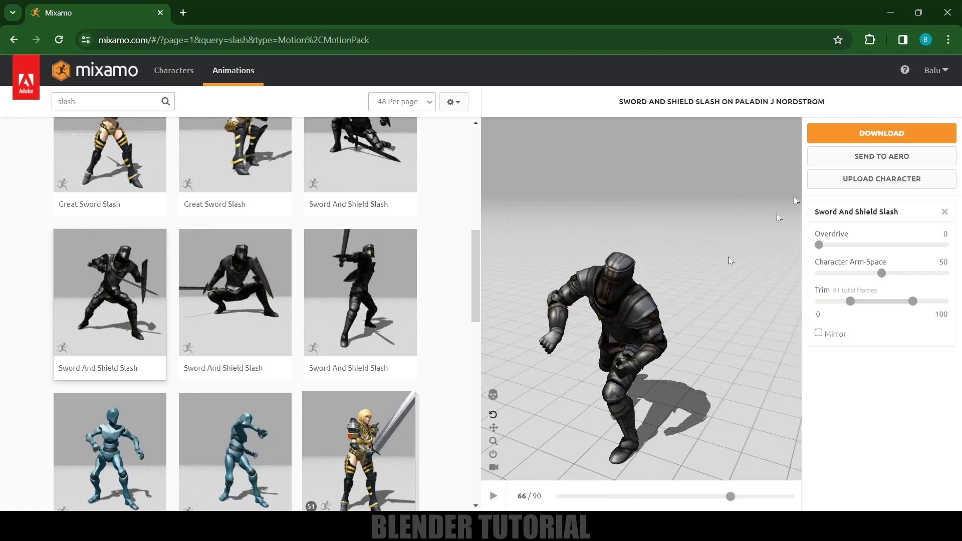
# - Set up the animation download as FBX Binary, With Skin, at 30 frames per second
pyautogui.click(858, 133)
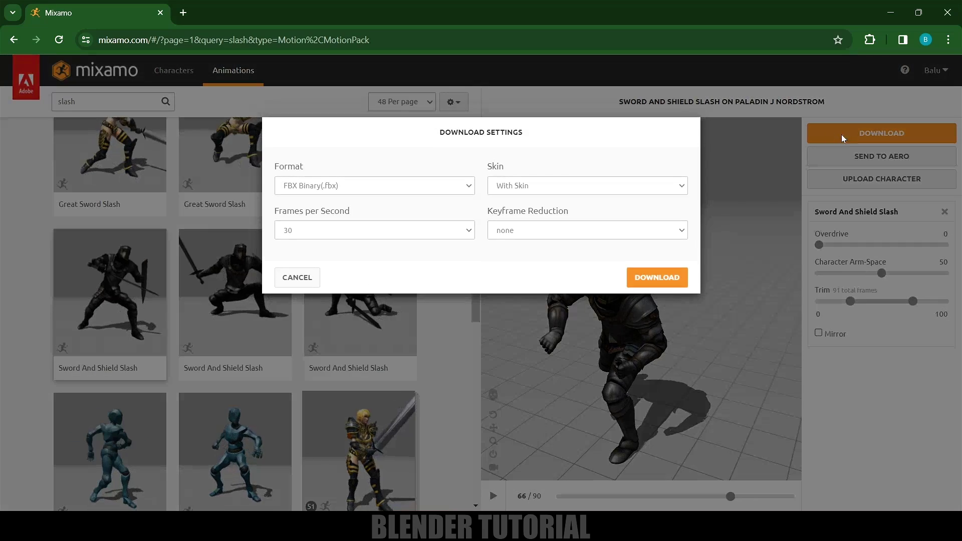
pyautogui.click(446, 184)
pyautogui.click(506, 173)
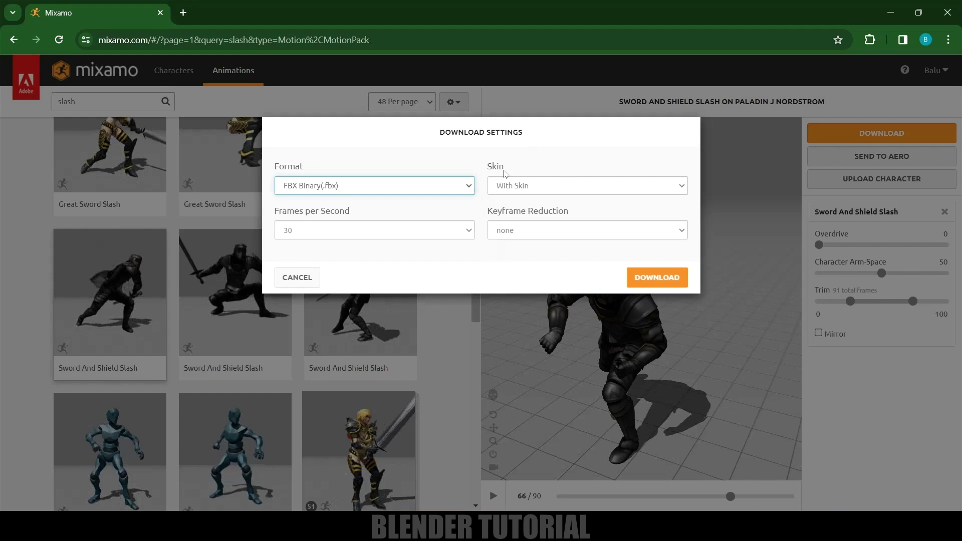
pyautogui.click(554, 186)
pyautogui.click(529, 199)
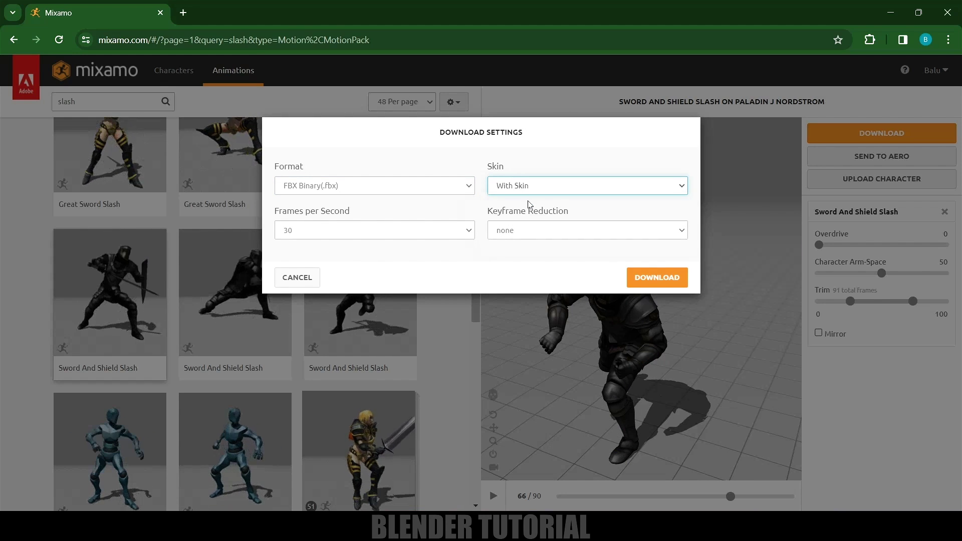
pyautogui.click(414, 230)
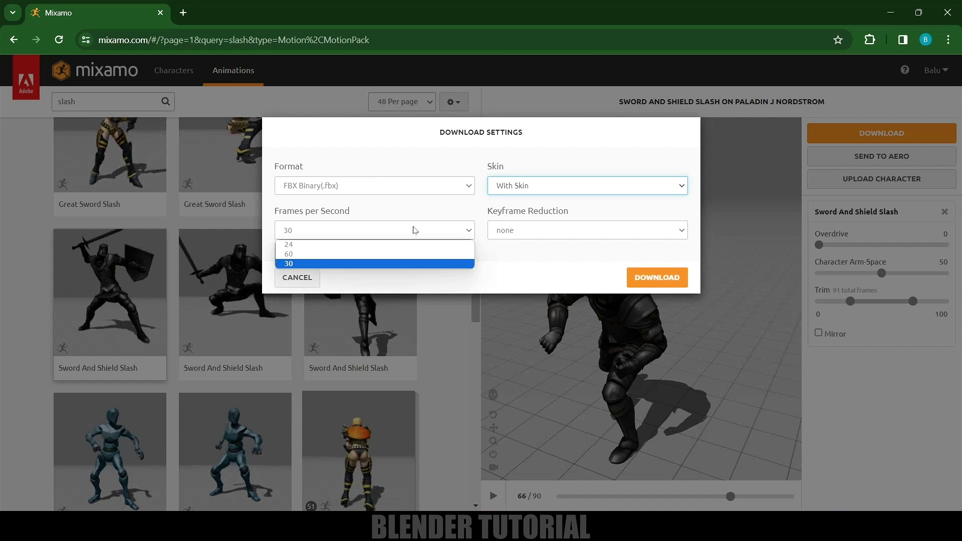
pyautogui.click(310, 264)
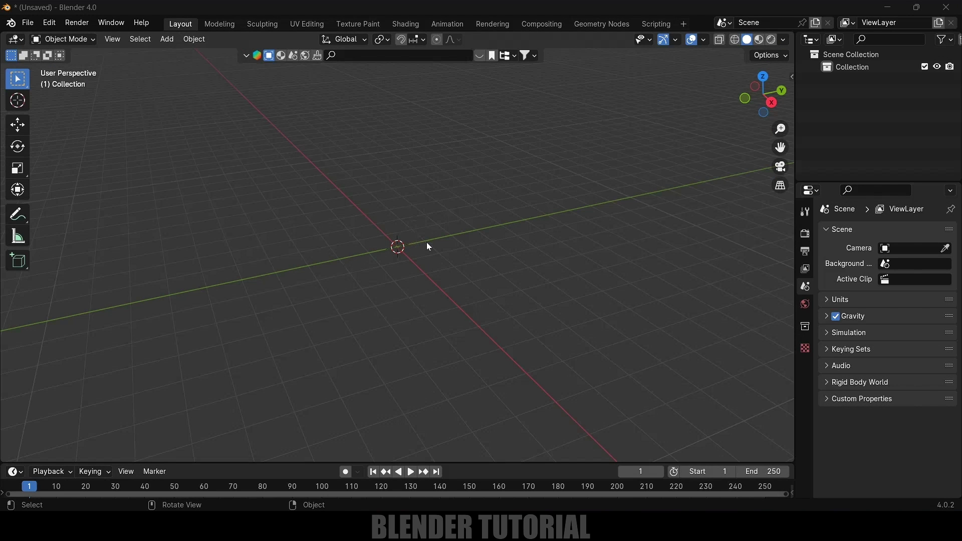
# - Switch to Blender and import the Sword And Shield Slash FBX file from the Downloads folder
pyautogui.click(28, 23)
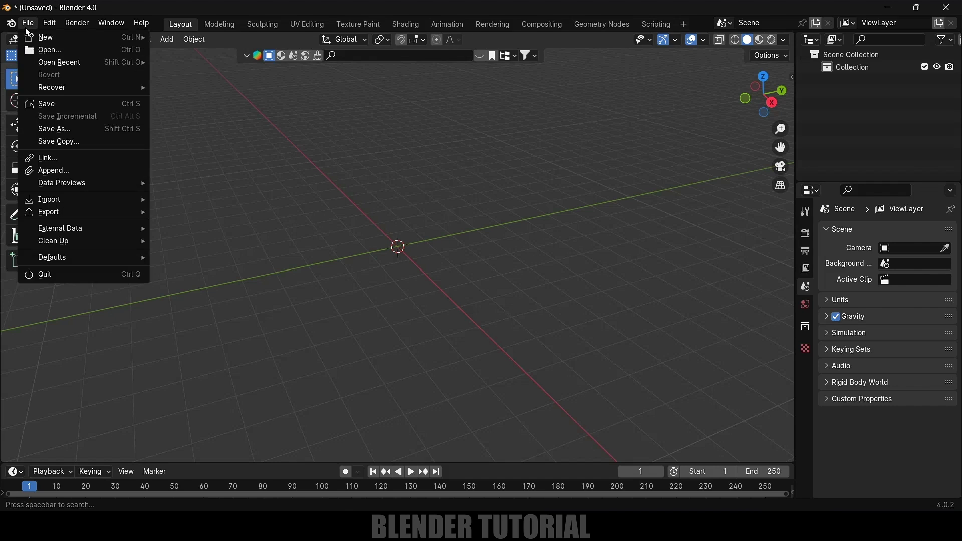
pyautogui.moveTo(71, 196)
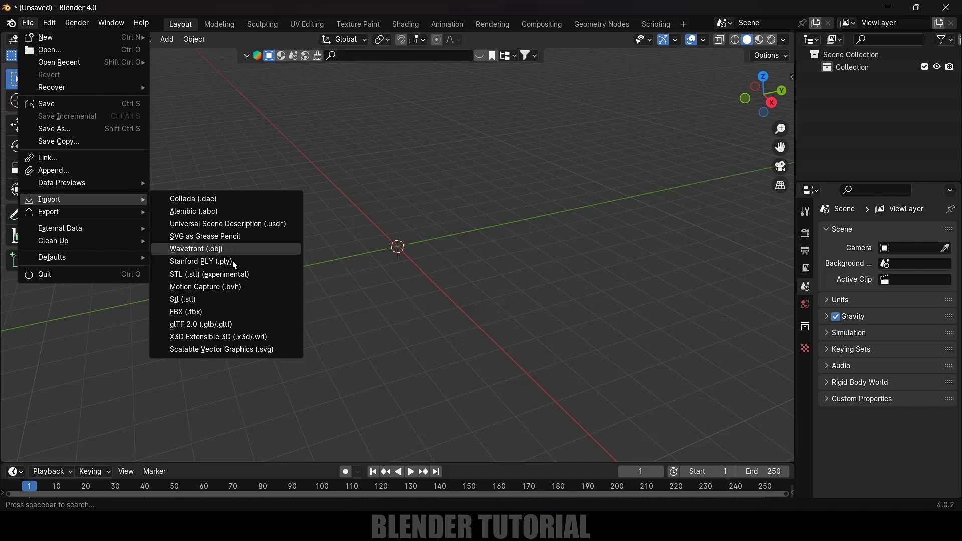
pyautogui.click(182, 313)
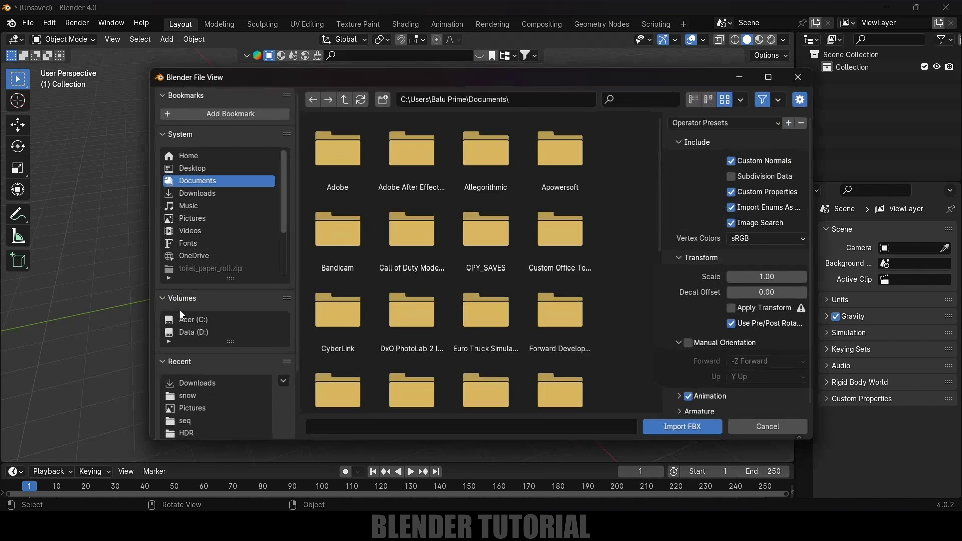
pyautogui.click(196, 194)
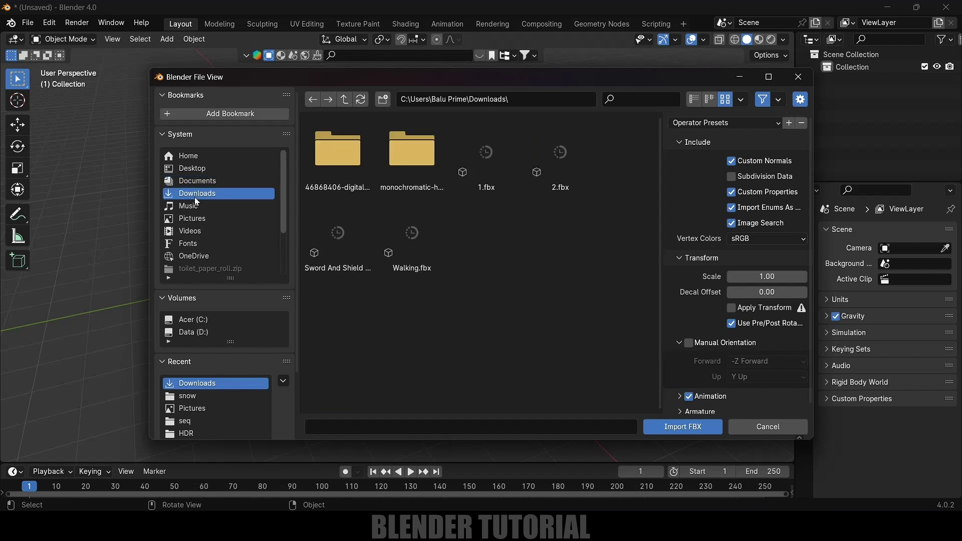
pyautogui.click(344, 250)
pyautogui.click(681, 426)
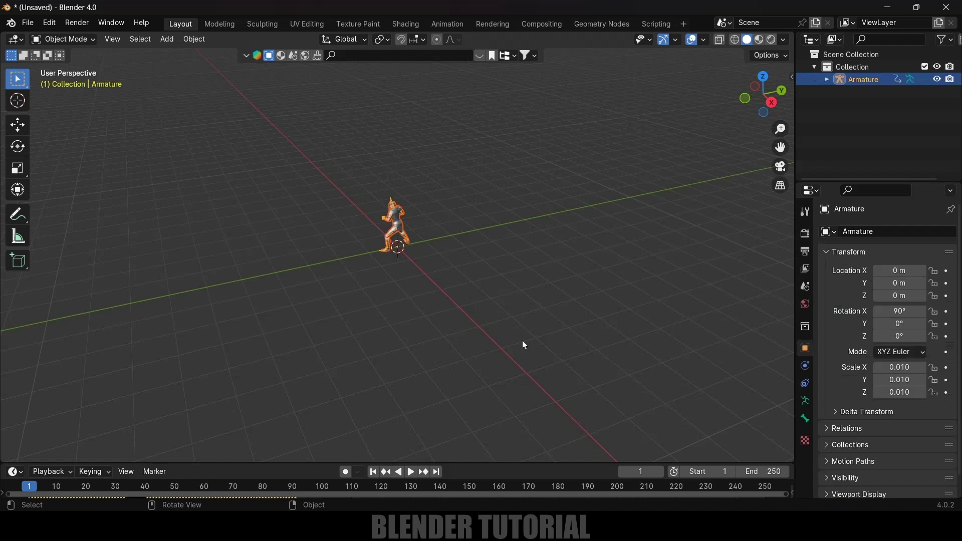
# - Select the imported armature and scale the knight up uniformly to a scale of about 0.044
pyautogui.moveTo(367, 283); pyautogui.dragTo(414, 281, button='middle')
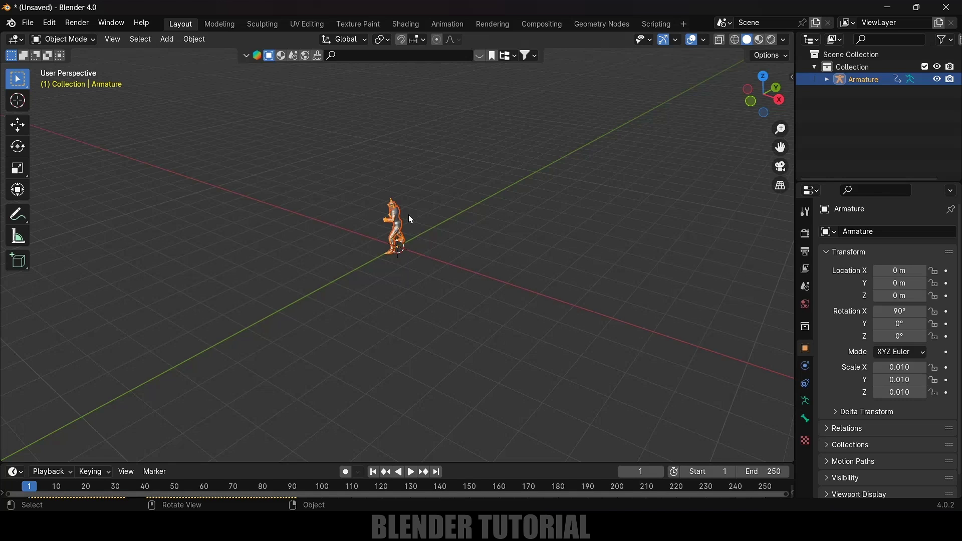
pyautogui.click(421, 216)
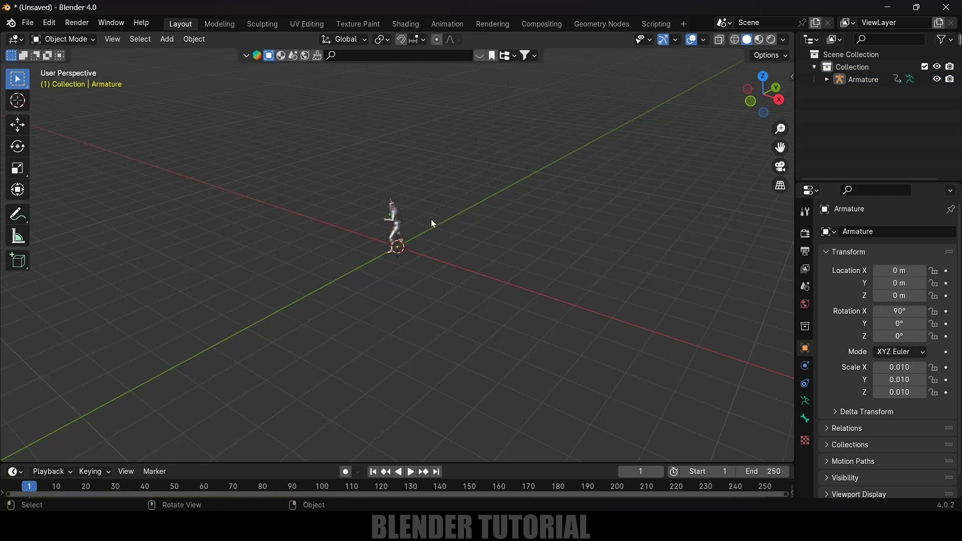
pyautogui.click(382, 142)
pyautogui.press('s')
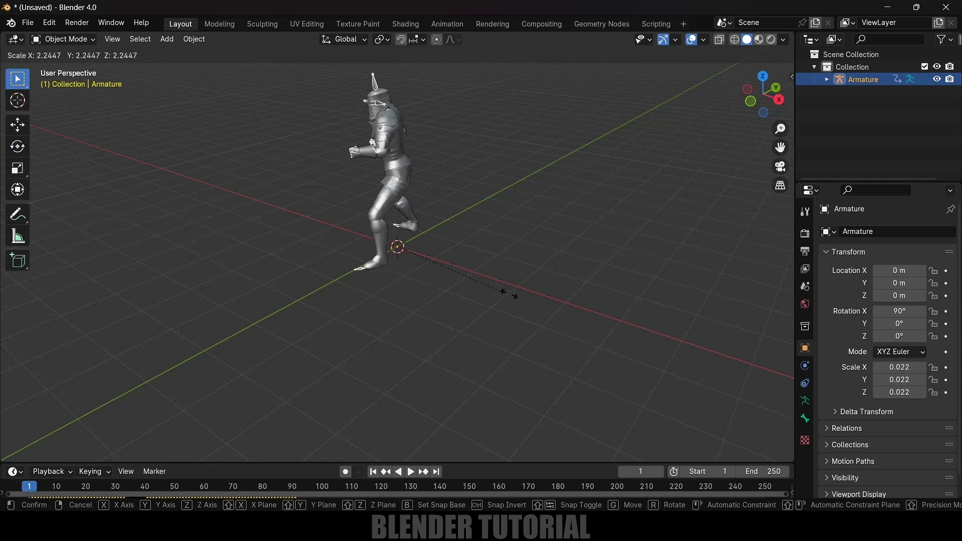
pyautogui.click(543, 239)
# - Enlarge the timeline area, preview the knight's slash animation and return to frame 1
pyautogui.scroll(-3, 543, 241)
pyautogui.moveTo(544, 240); pyautogui.dragTo(531, 310, button='middle')
pyautogui.moveTo(485, 463); pyautogui.dragTo(503, 408)
pyautogui.press('space')
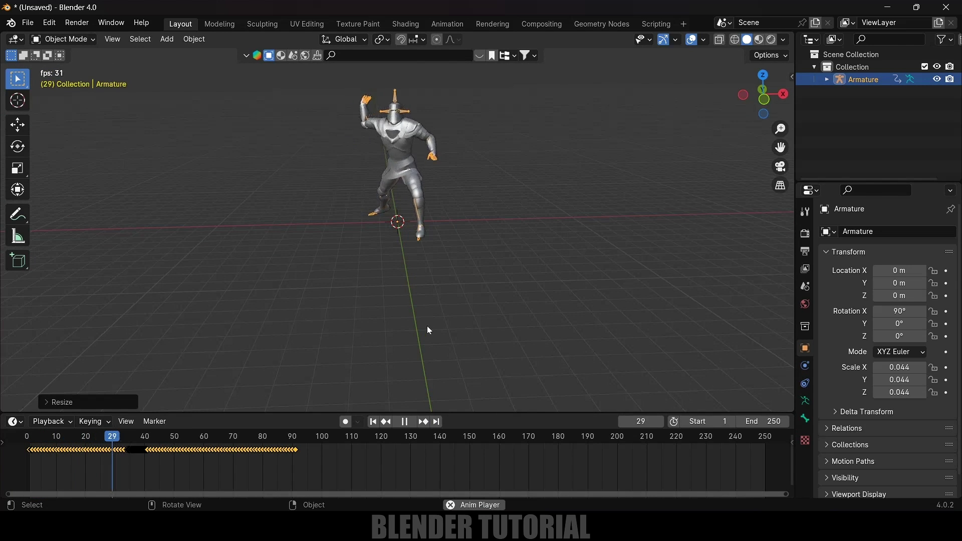
pyautogui.press('space')
pyautogui.click(373, 422)
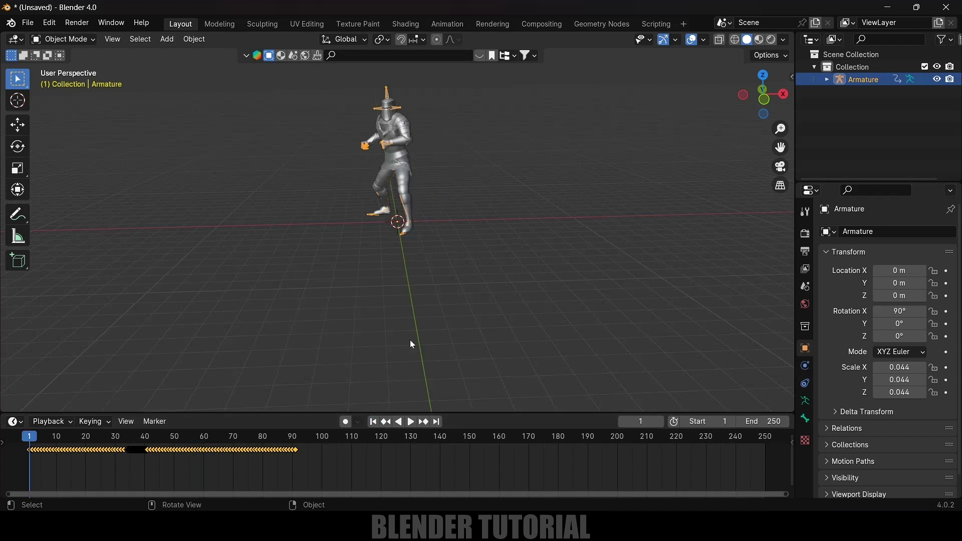
# - Search the asset library for "sword" and add the unlocked thin sword on the pale background at the knight's feet
pyautogui.moveTo(410, 339); pyautogui.dragTo(469, 295, button='middle')
pyautogui.scroll(3, 369, 156)
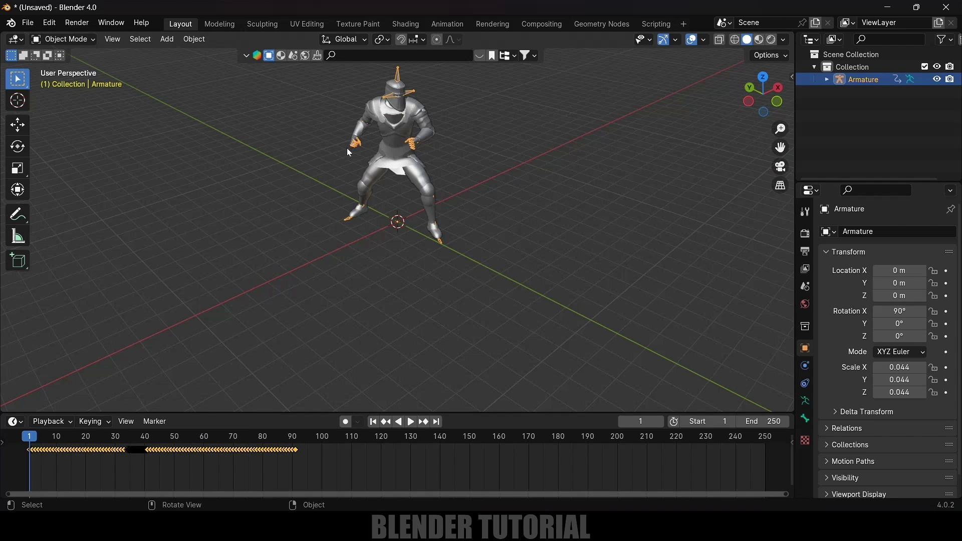
pyautogui.moveTo(353, 193); pyautogui.dragTo(486, 250, button='middle')
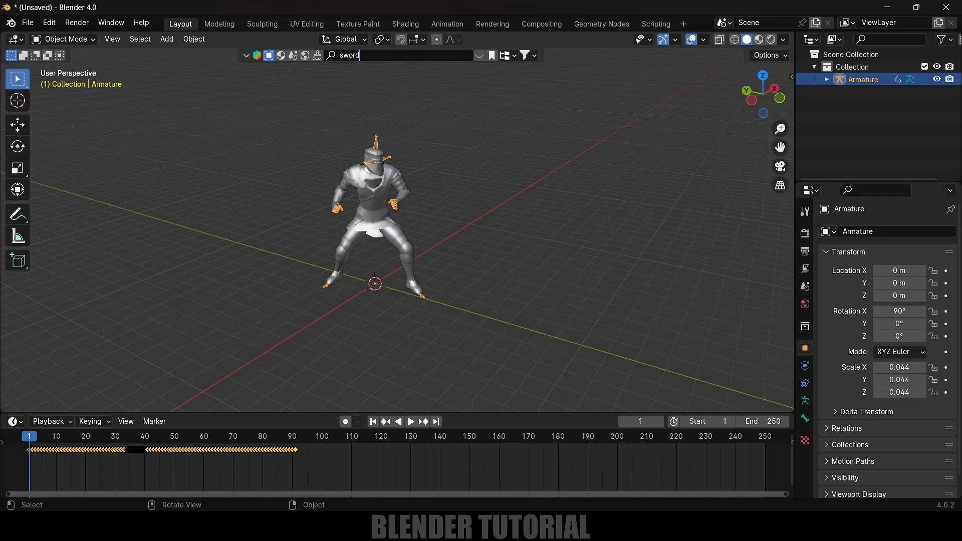
pyautogui.press('Return')
pyautogui.moveTo(562, 115)
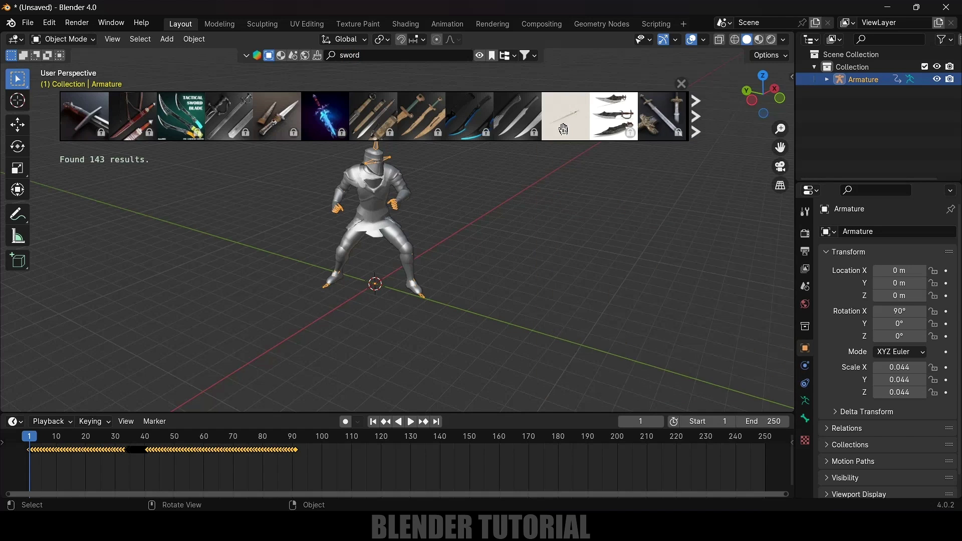
pyautogui.moveTo(562, 115); pyautogui.dragTo(379, 283)
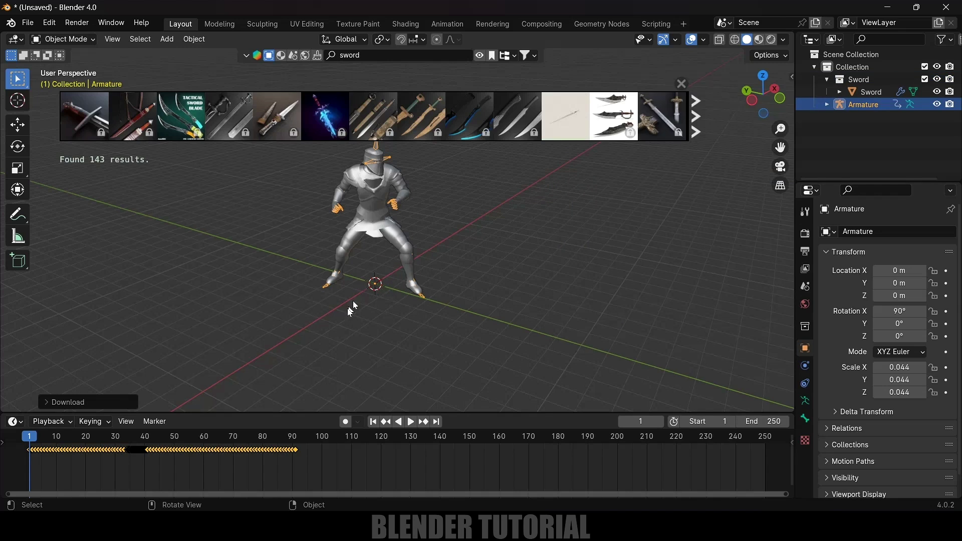
# - Select the Sword collection's objects, scale them up about 7.9 times and move them about 6.05 m along negative Y
pyautogui.rightClick(859, 80)
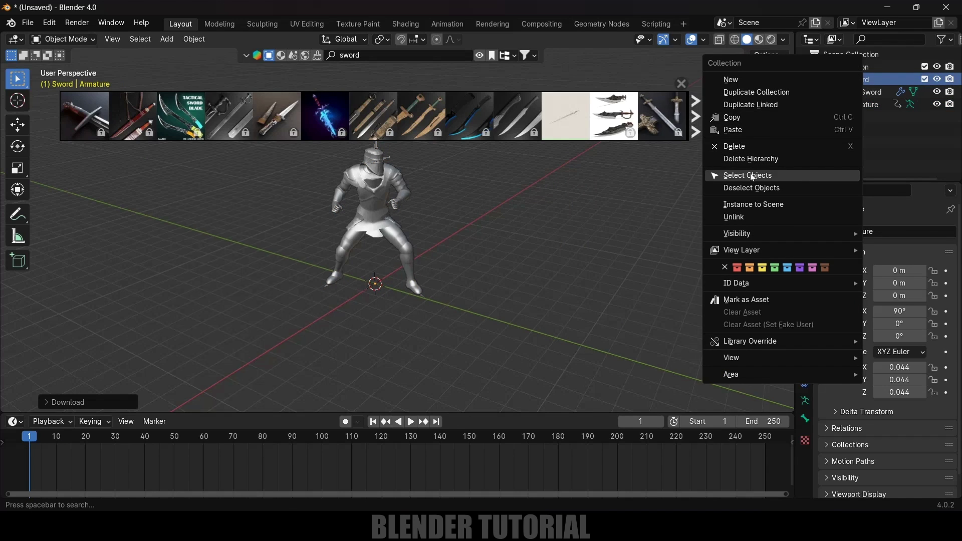
pyautogui.click(842, 175)
pyautogui.press('s')
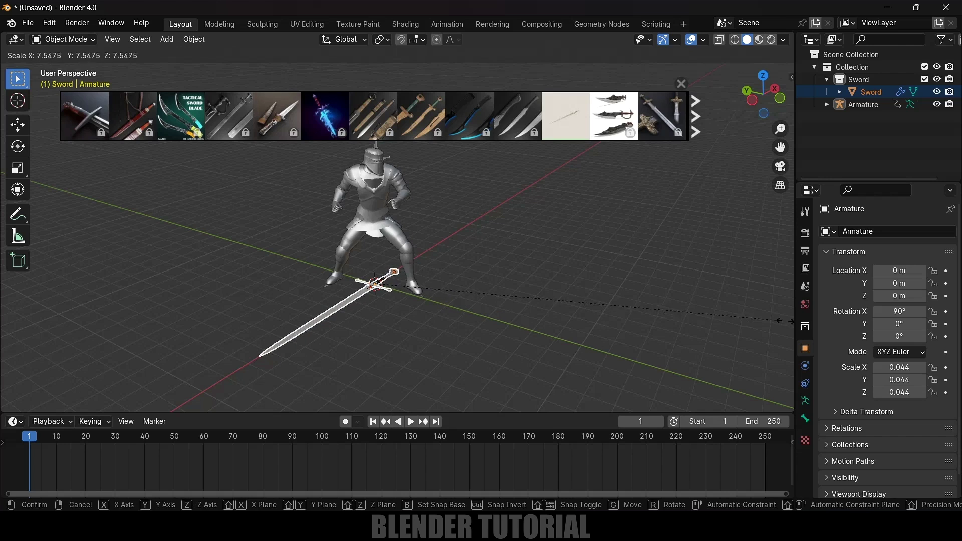
pyautogui.click(10, 324)
pyautogui.click(17, 124)
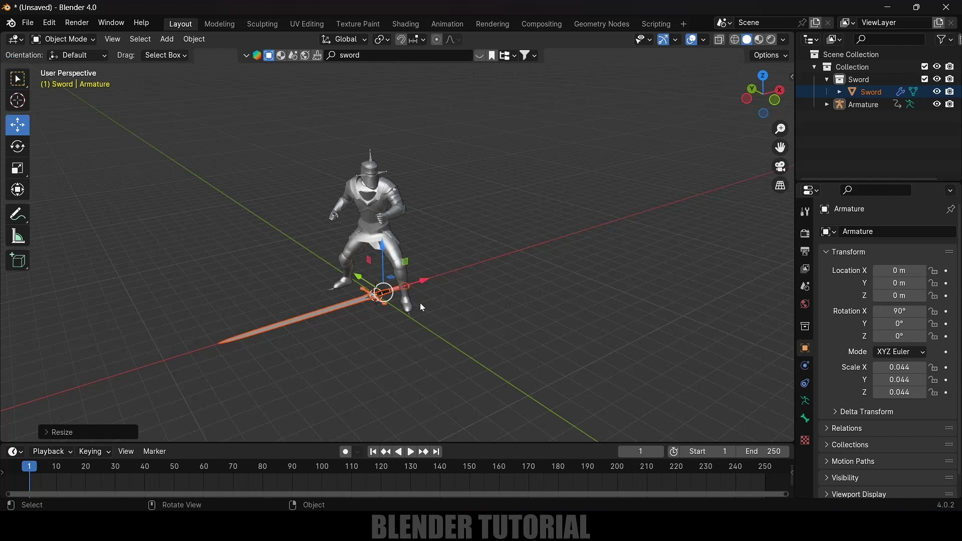
pyautogui.moveTo(528, 376); pyautogui.dragTo(450, 311, button='middle')
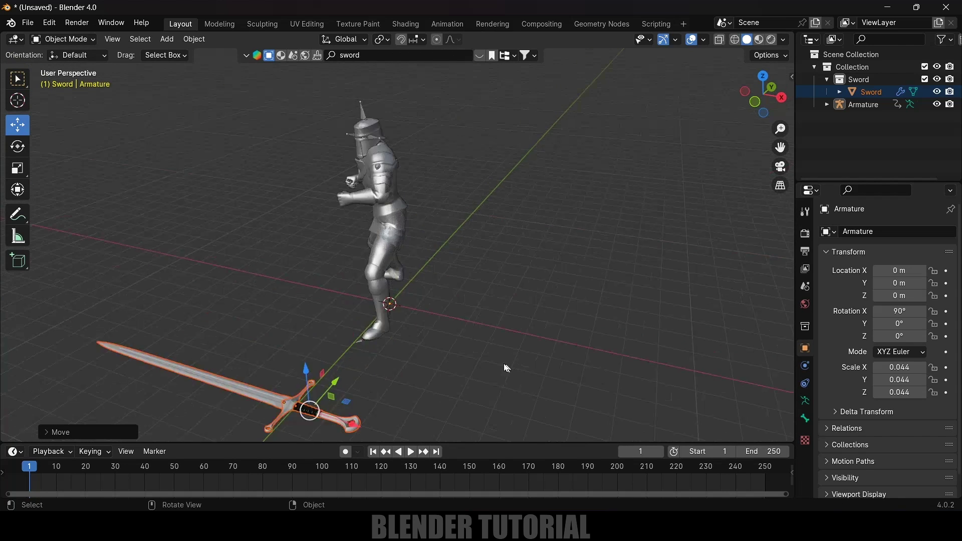
# - Select all the sword's parts with the blade as the active object and join them into one mesh
pyautogui.scroll(3, 434, 322)
pyautogui.click(434, 322)
pyautogui.click(431, 317)
pyautogui.click(377, 304)
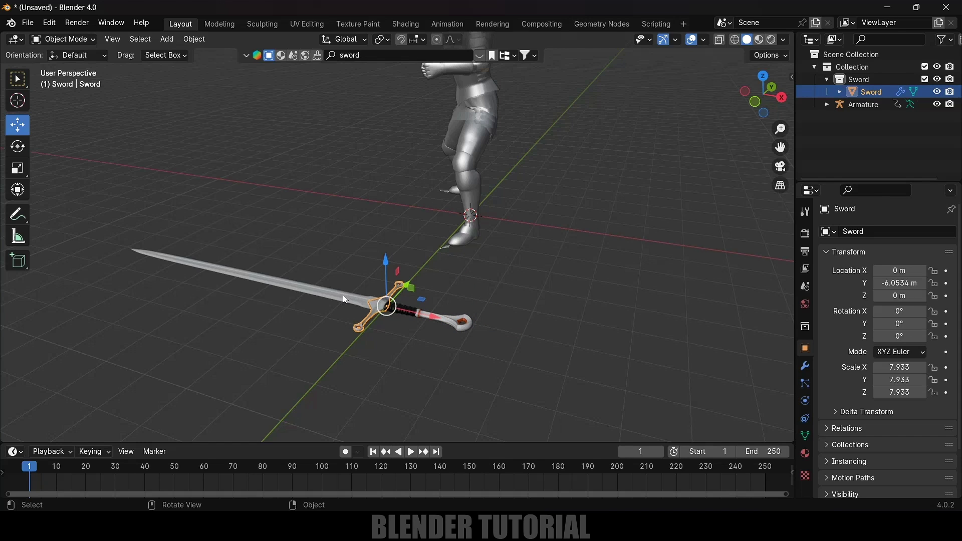
pyautogui.click(343, 296)
pyautogui.moveTo(491, 362); pyautogui.dragTo(310, 296)
pyautogui.hotkey('ctrl', 'j')
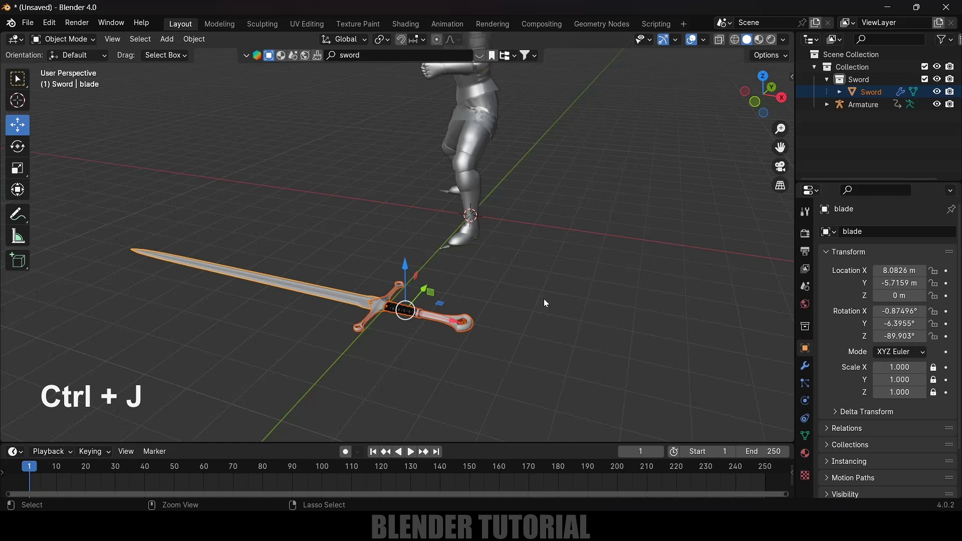
# - Snap the 3D cursor to the joined sword's origin
pyautogui.moveTo(543, 298); pyautogui.dragTo(519, 225, button='middle')
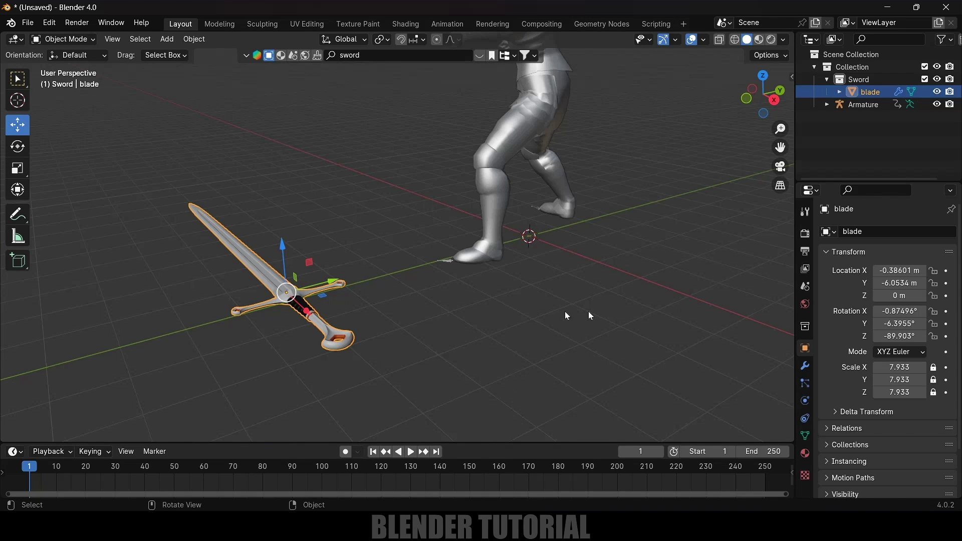
pyautogui.hotkey('shift', 's')
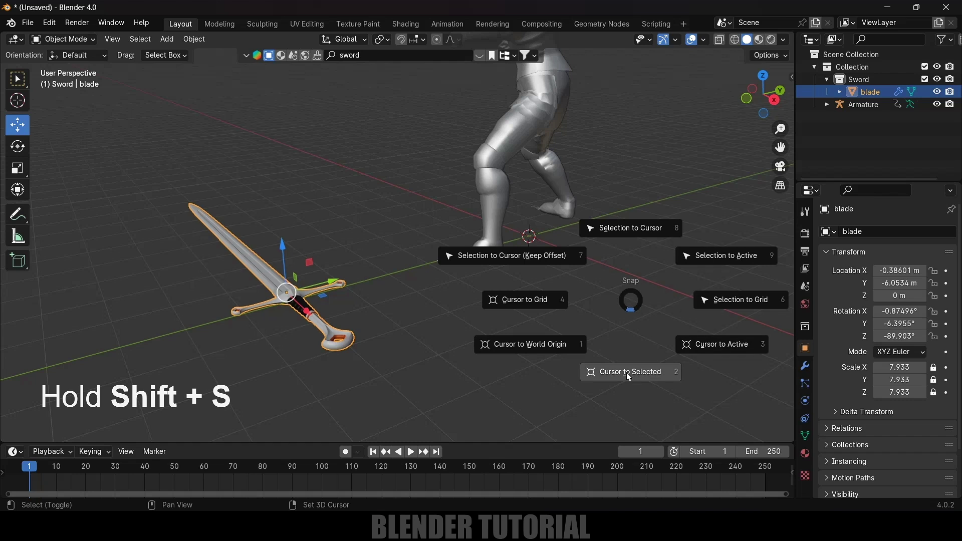
pyautogui.click(642, 372)
pyautogui.moveTo(642, 372); pyautogui.dragTo(394, 319, button='middle')
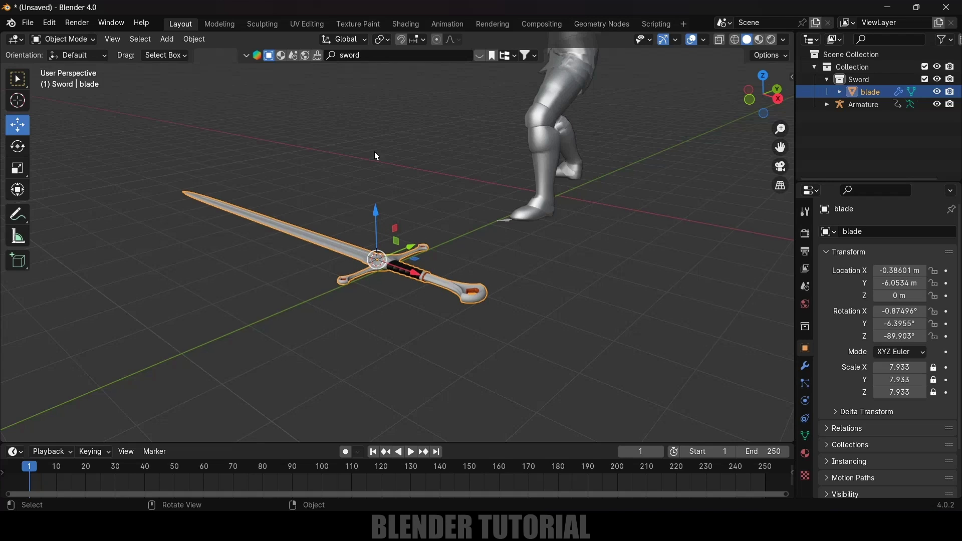
# - Enable the Rigging: Rigify add-on and save the preferences
pyautogui.click(167, 39)
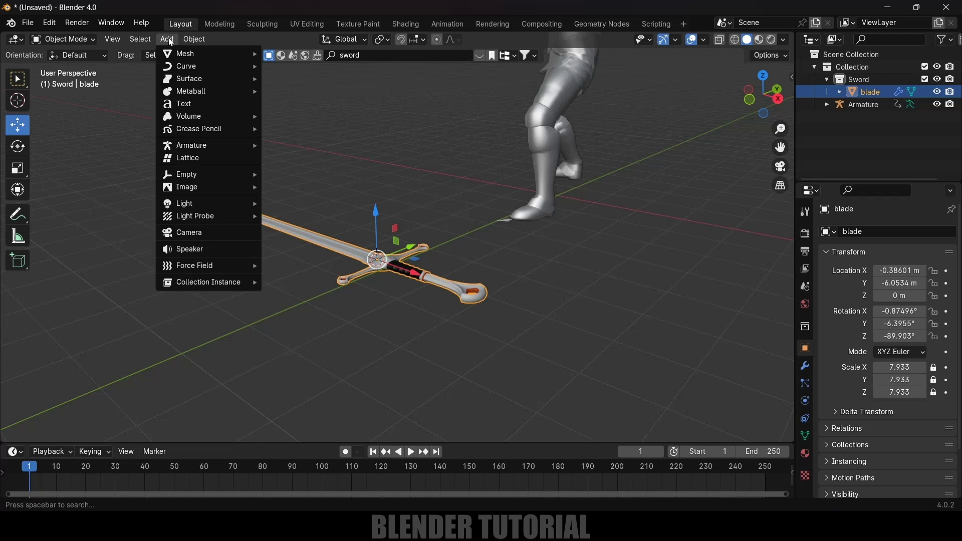
pyautogui.moveTo(204, 144)
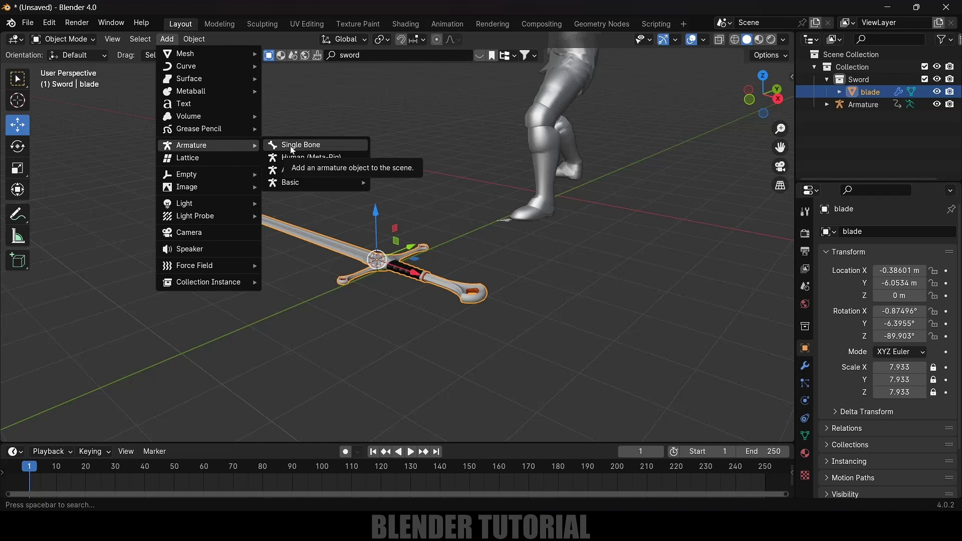
pyautogui.click(49, 23)
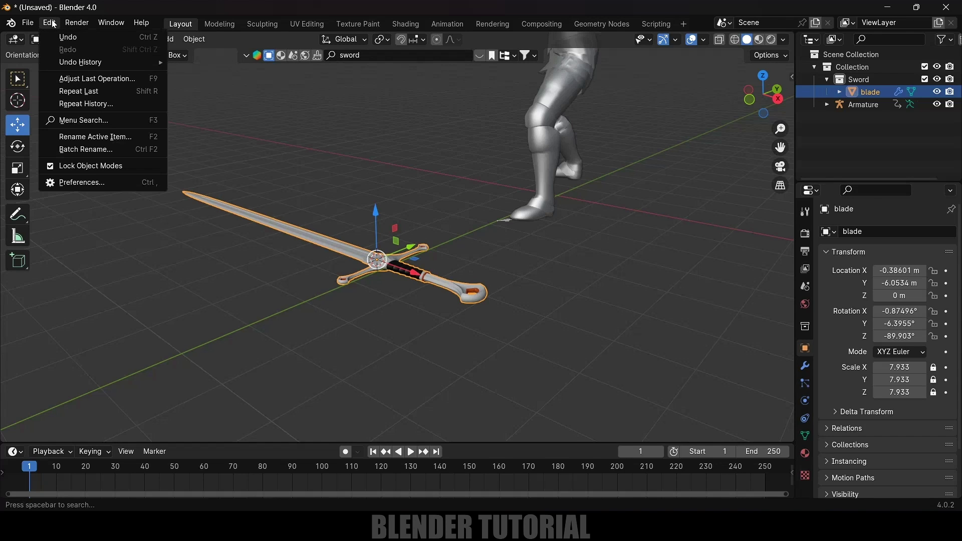
pyautogui.click(88, 186)
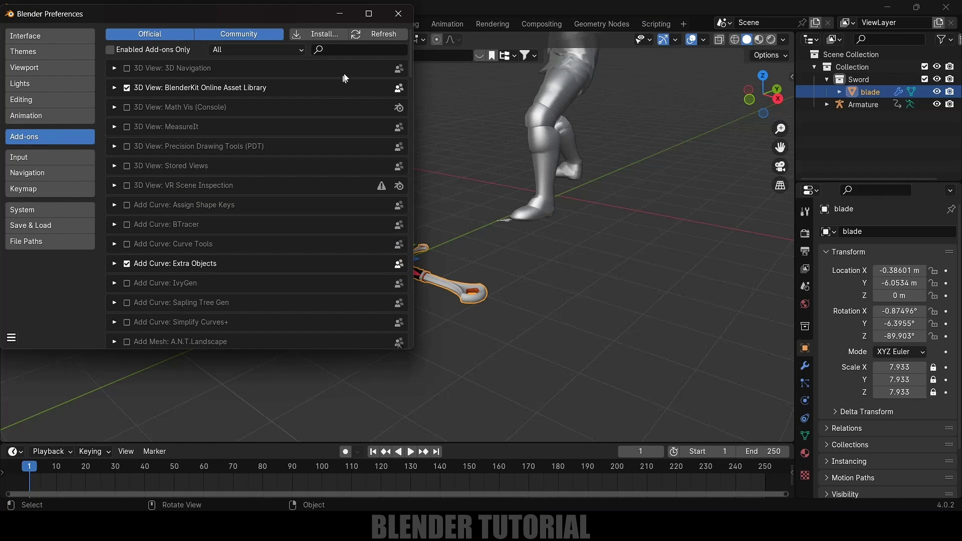
pyautogui.write('rigi')
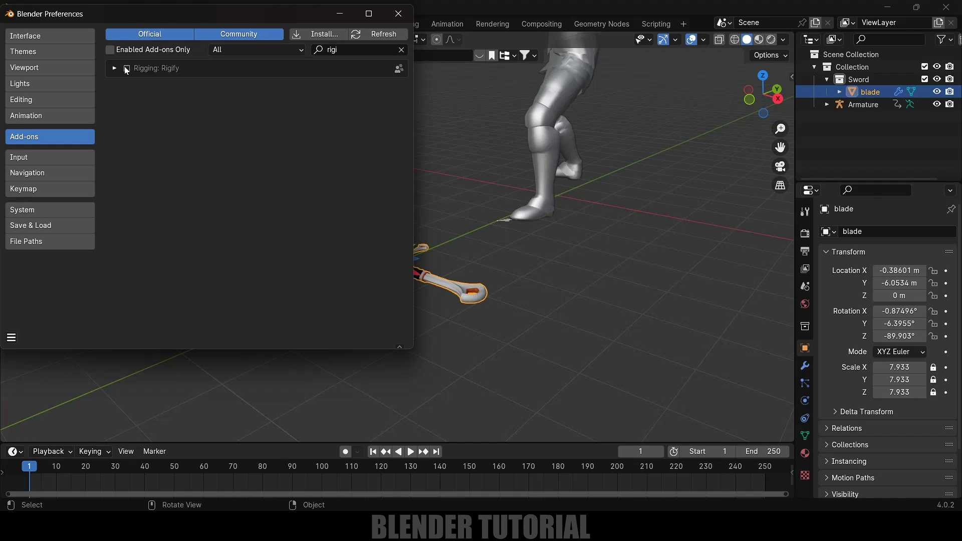
pyautogui.click(11, 337)
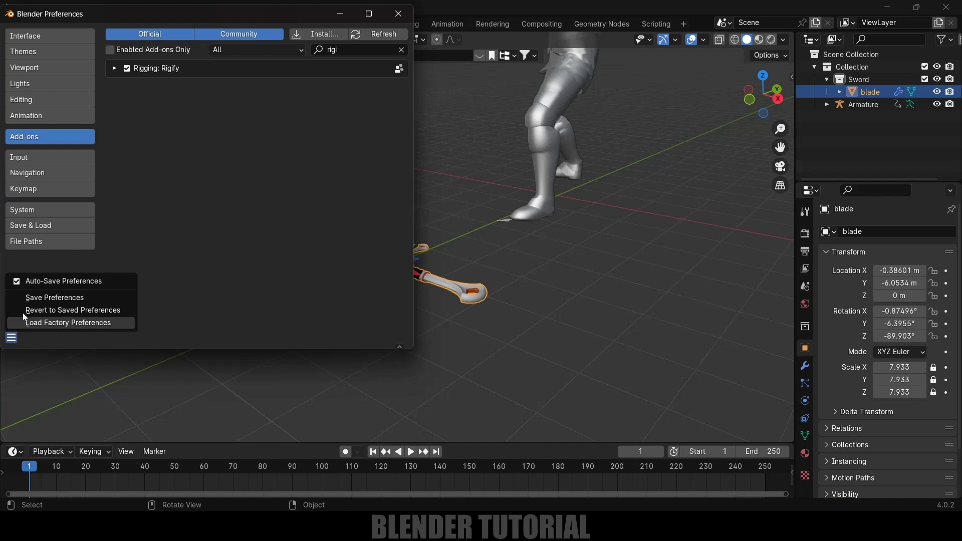
pyautogui.click(35, 297)
pyautogui.click(399, 13)
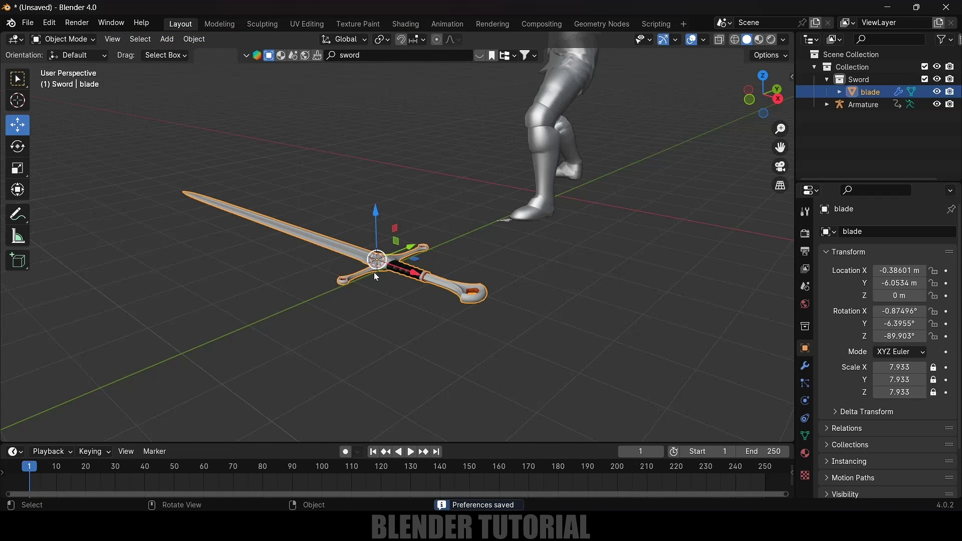
# - Add a single-bone armature at the 3D cursor on the sword and scale it up to about 2.63
pyautogui.click(167, 40)
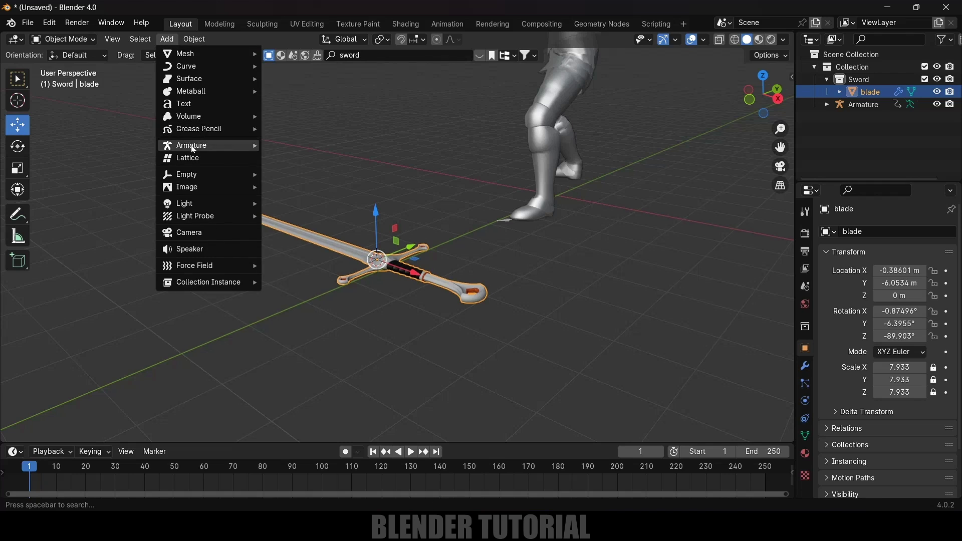
pyautogui.moveTo(229, 146)
pyautogui.click(296, 147)
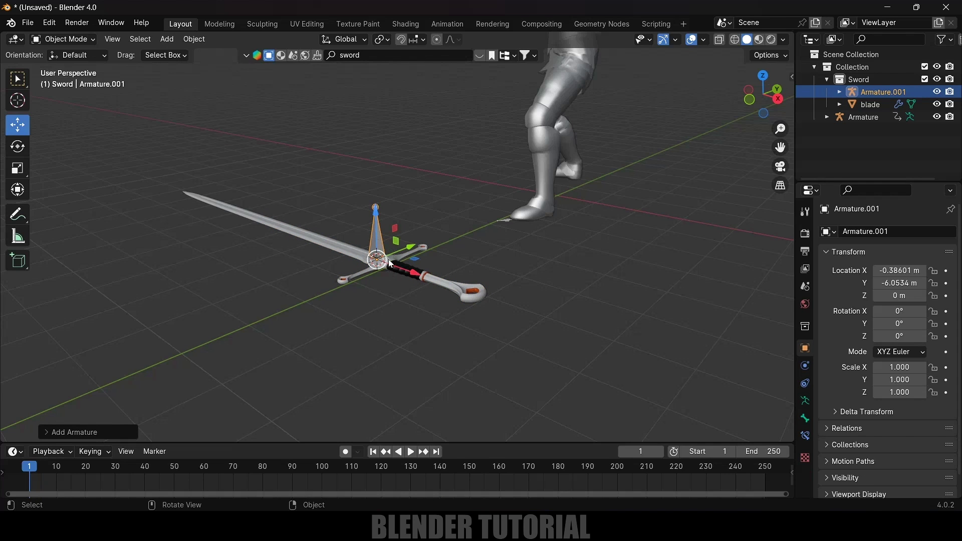
pyautogui.press('s')
pyautogui.click(462, 302)
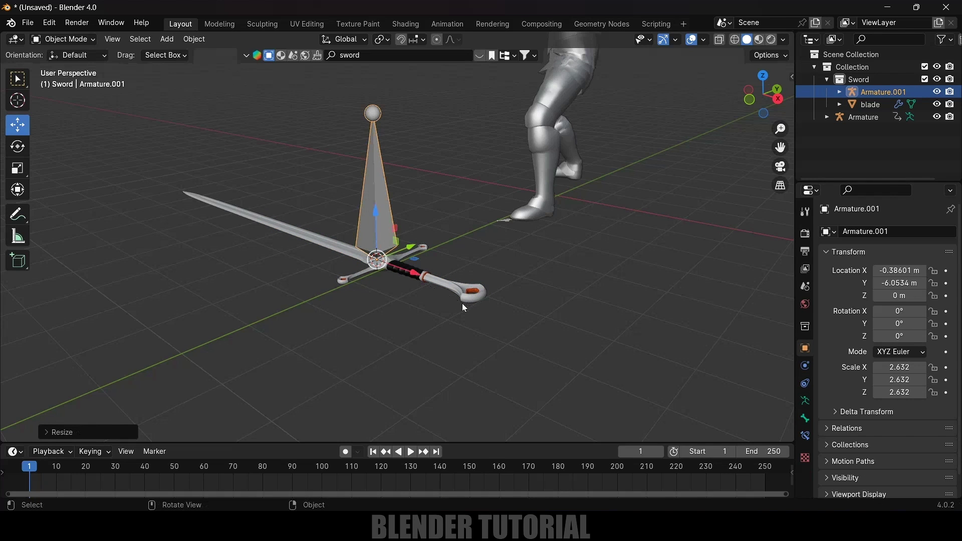
# - Rotate the new armature to -90° about Y so the bone lies along the sword's blade
pyautogui.moveTo(462, 303); pyautogui.dragTo(499, 313, button='middle')
pyautogui.click(18, 146)
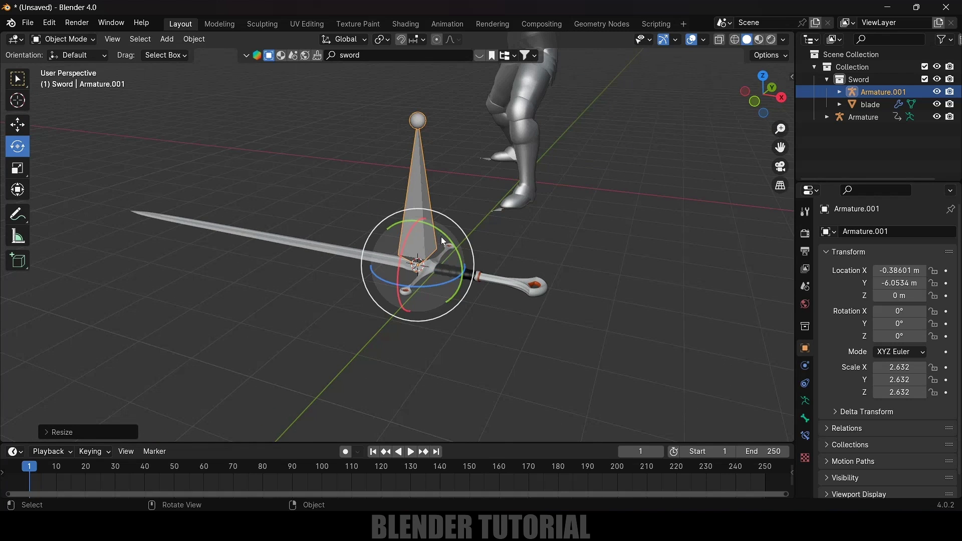
pyautogui.moveTo(440, 232); pyautogui.dragTo(363, 208)
# - Select the sword mesh with the new armature as the active object and parent the sword to its bone
pyautogui.scroll(3, 507, 326)
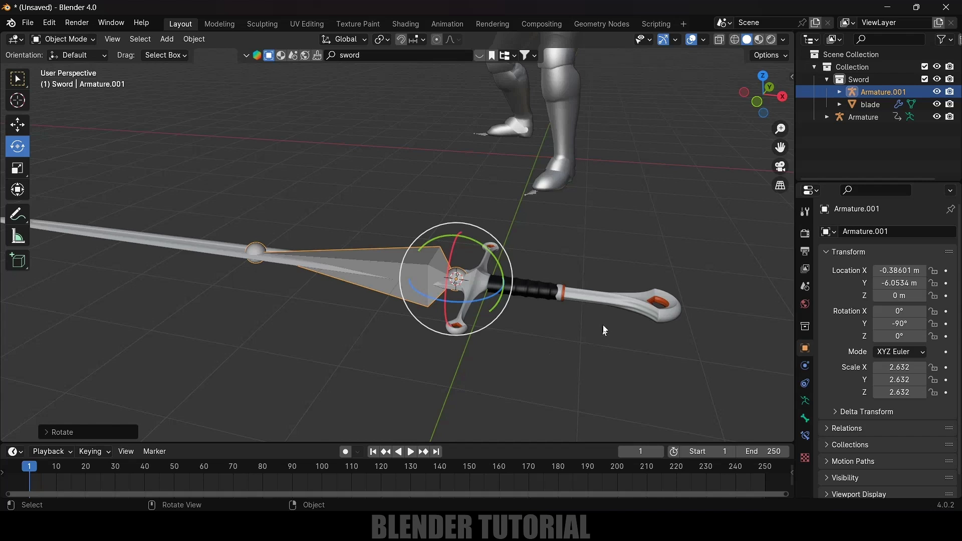
pyautogui.click(605, 301)
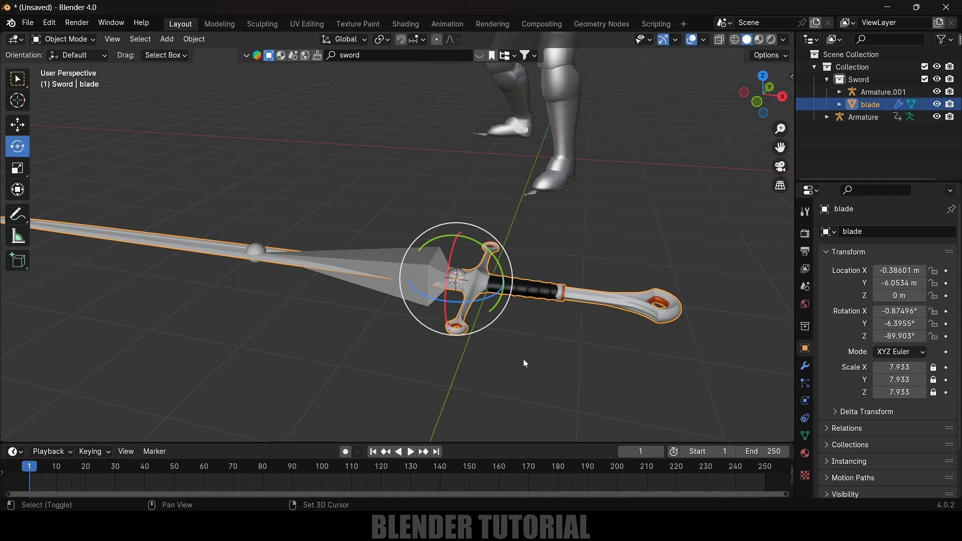
pyautogui.keyDown('shift'); pyautogui.click(364, 257); pyautogui.keyUp('shift')
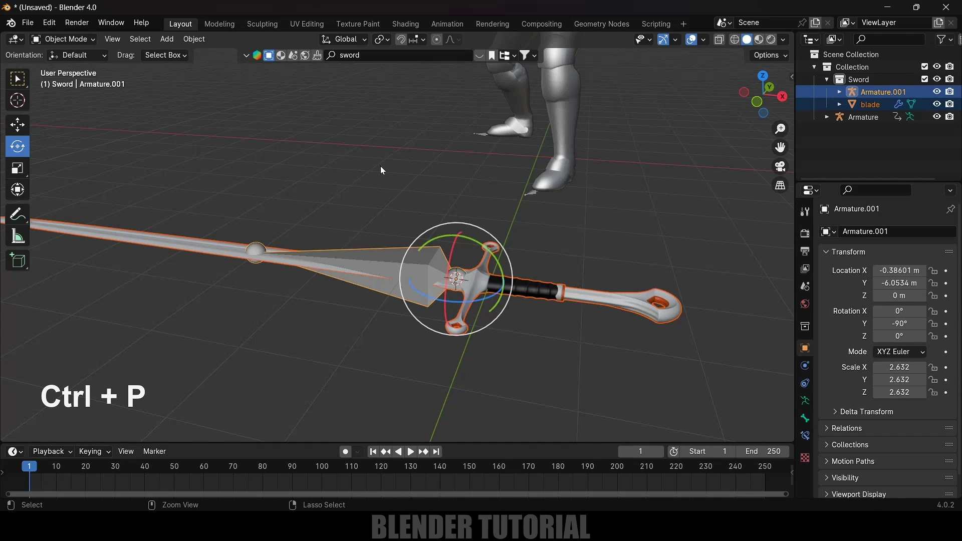
pyautogui.hotkey('ctrl', 'p')
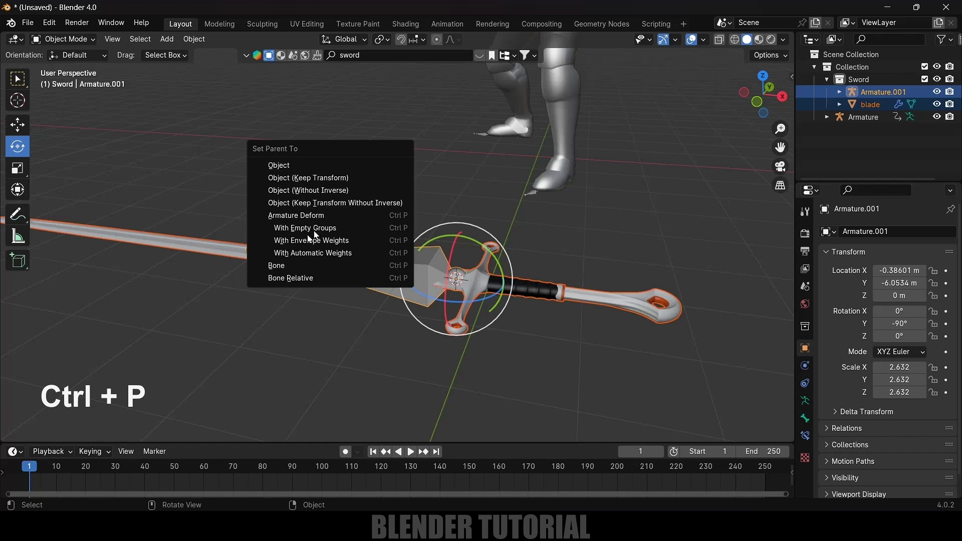
pyautogui.click(283, 272)
pyautogui.scroll(-4, 285, 280)
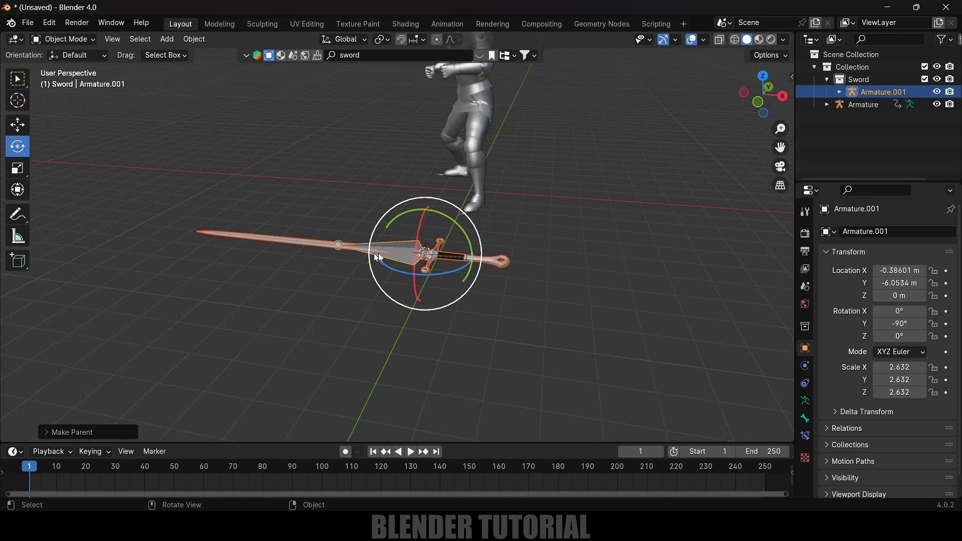
# - Try moving the sword's armature on its own to test the parenting, and undo the move
pyautogui.click(402, 247)
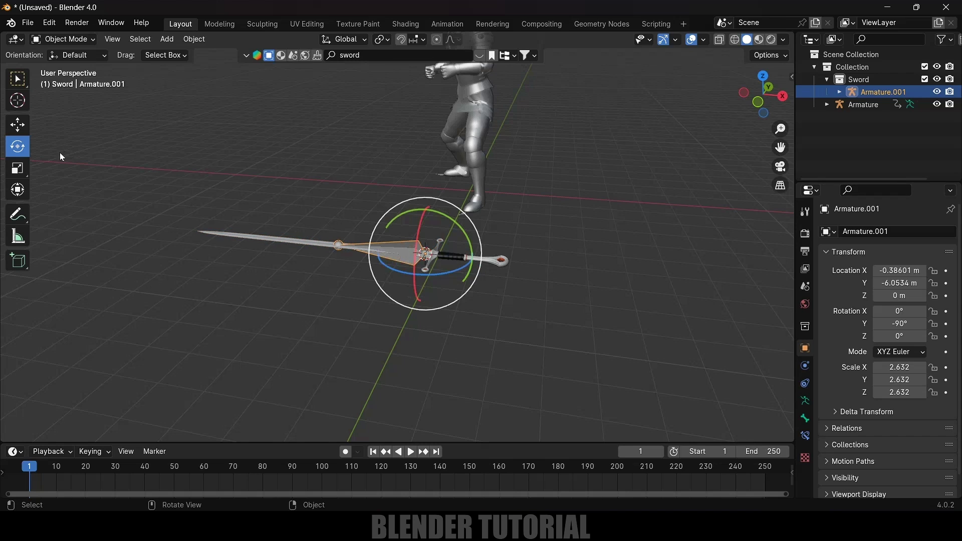
pyautogui.click(18, 124)
pyautogui.press('g')
pyautogui.click(546, 302)
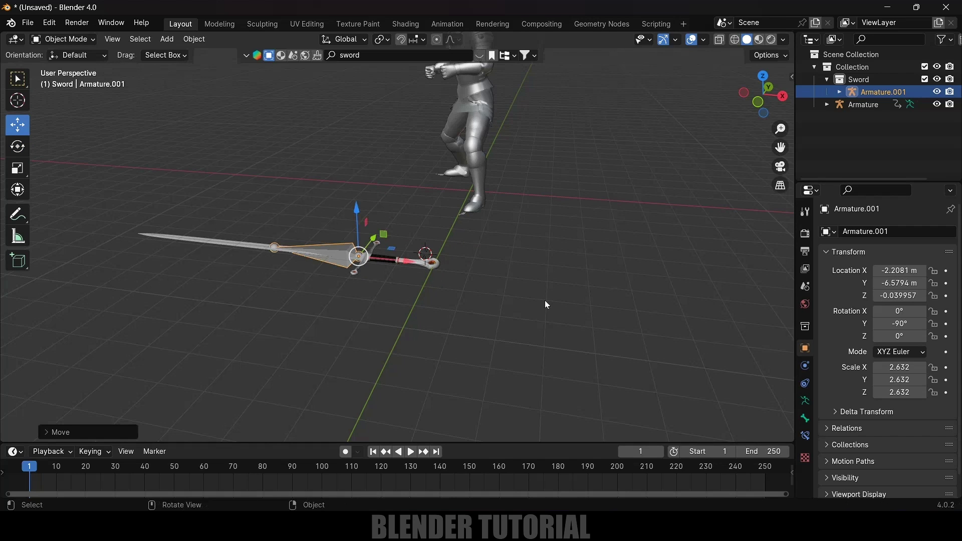
pyautogui.hotkey('ctrl', 'z')
# - Place the 3D cursor on the knight's right hand
pyautogui.keyDown('shift'); pyautogui.moveTo(476, 300); pyautogui.dragTo(449, 388, button='middle'); pyautogui.keyUp('shift')
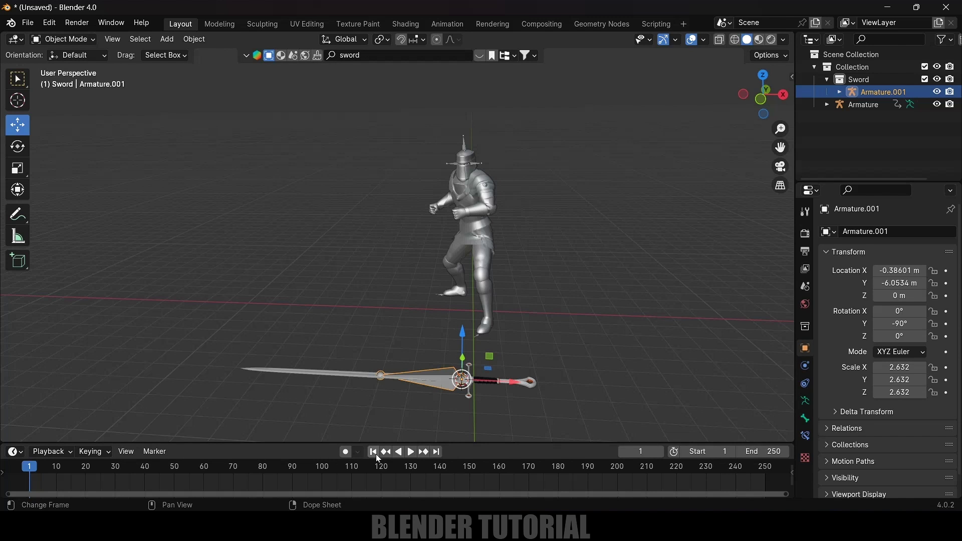
pyautogui.scroll(8, 423, 341)
pyautogui.moveTo(497, 327)
pyautogui.mouseDown(button='middle')
pyautogui.moveTo(466, 250)
pyautogui.moveTo(487, 323)
pyautogui.mouseUp(button='middle')
pyautogui.scroll(-6, 487, 323)
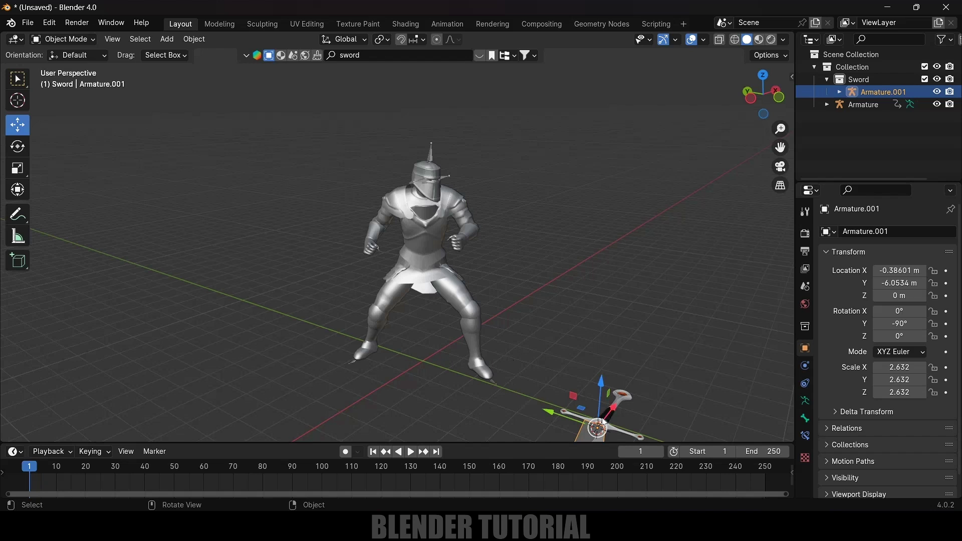
pyautogui.scroll(4, 386, 259)
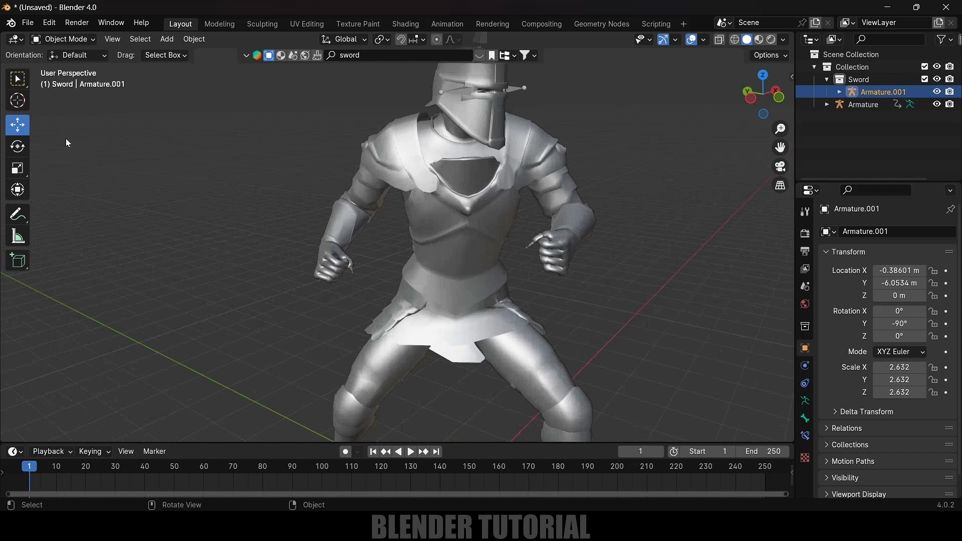
pyautogui.click(19, 102)
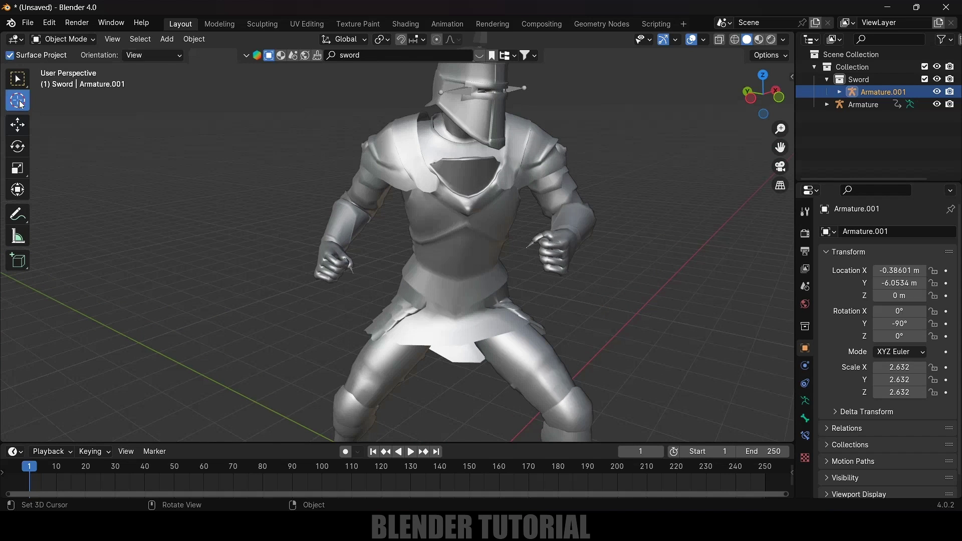
pyautogui.click(329, 269)
# - Snap the sword's armature to the 3D cursor at the knight's right hand
pyautogui.scroll(-5, 425, 281)
pyautogui.hotkey('shift', 'space')
pyautogui.press('g')
pyautogui.scroll(2, 606, 250)
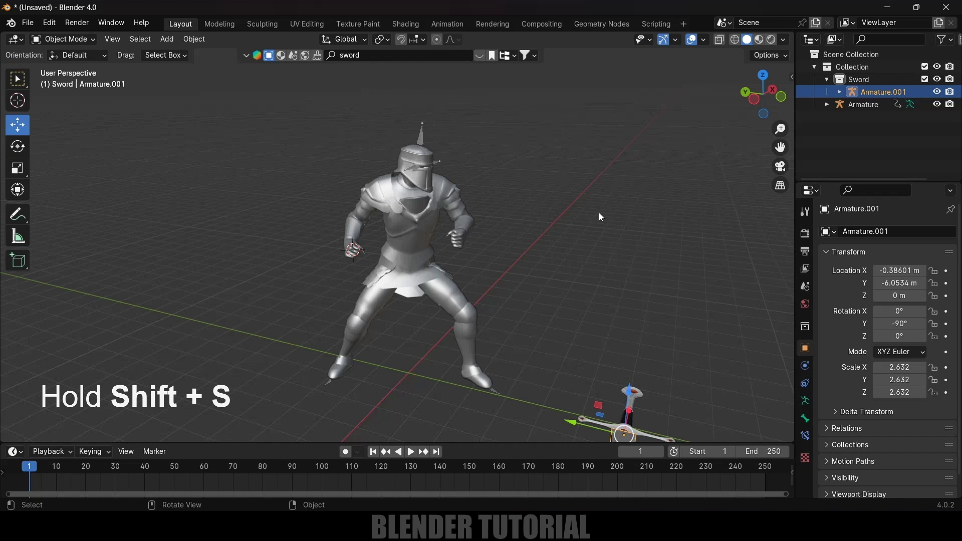
pyautogui.hotkey('shift', 's')
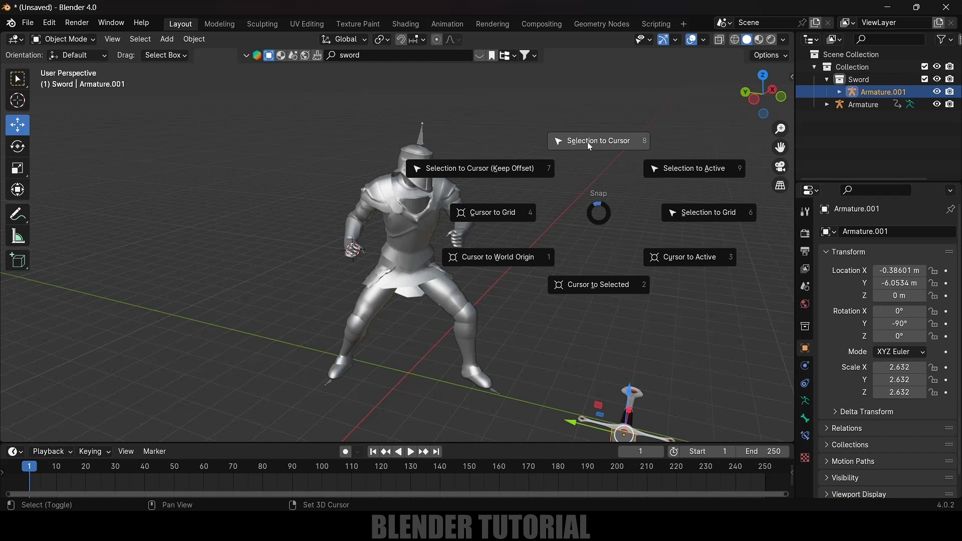
pyautogui.click(589, 143)
# - Scale the sword's armature down to about 1.63 to suit the knight's size
pyautogui.moveTo(425, 254); pyautogui.dragTo(363, 261, button='middle')
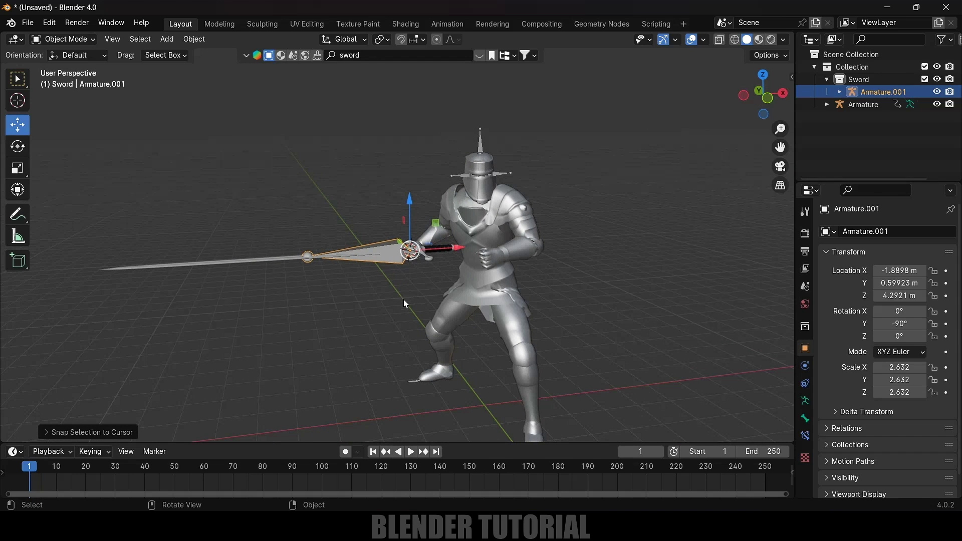
pyautogui.moveTo(412, 309); pyautogui.dragTo(537, 350, button='middle')
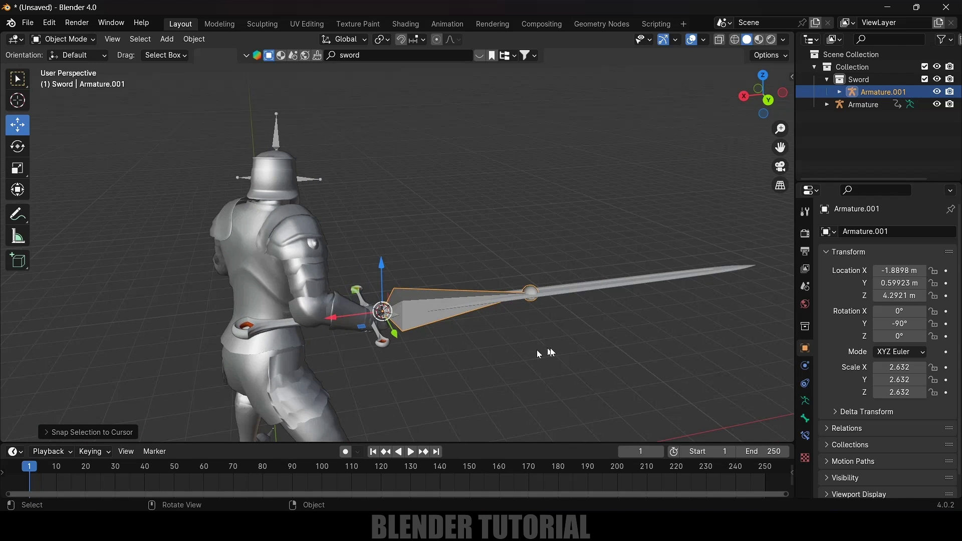
pyautogui.press('s')
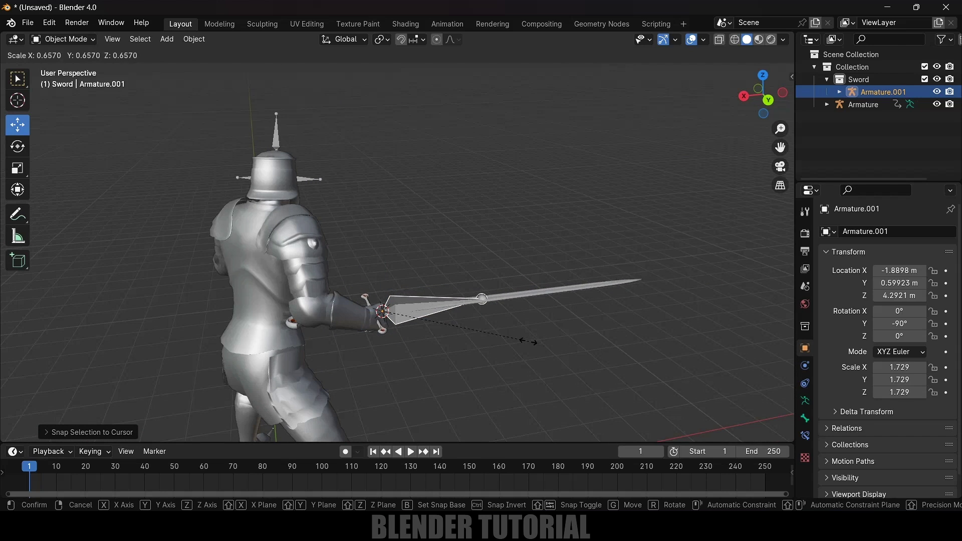
pyautogui.click(521, 344)
# - Rotate the sword's armature upright about Y in the front view and tilt it to about 27.8° about X in the right view
pyautogui.press('KP_1')
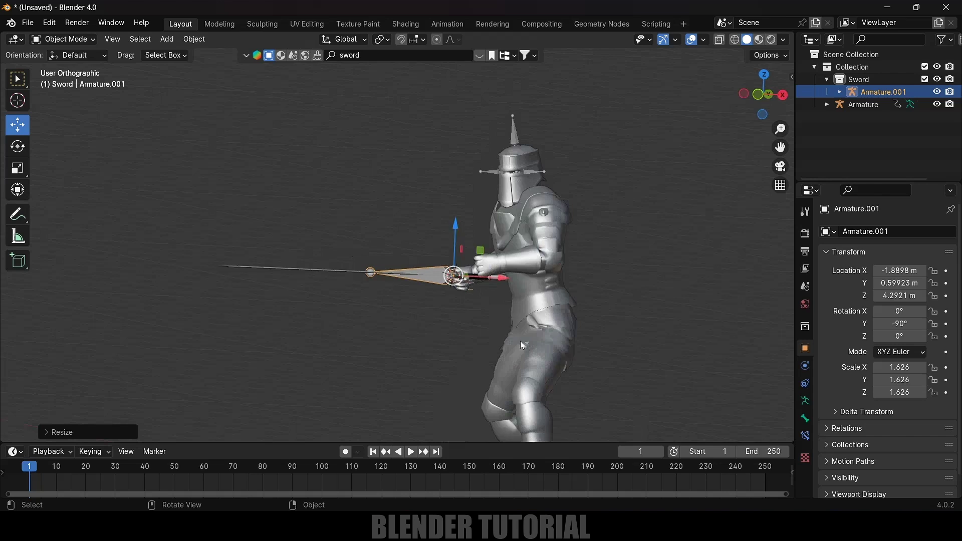
pyautogui.click(17, 147)
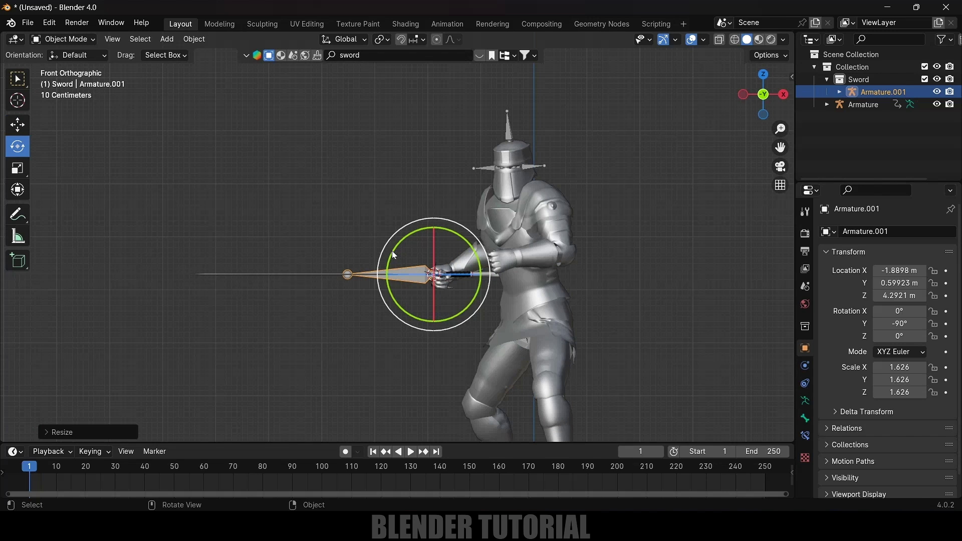
pyautogui.moveTo(392, 255); pyautogui.dragTo(457, 236)
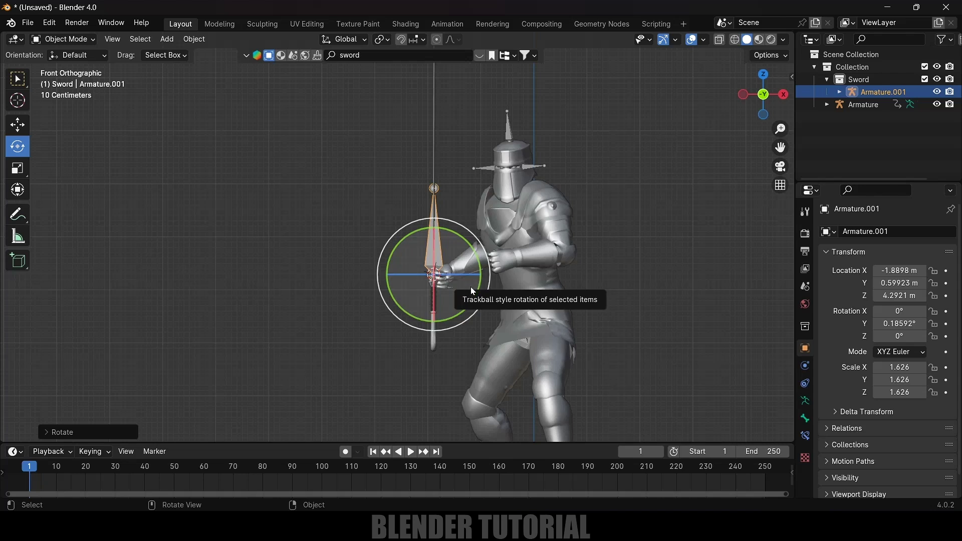
pyautogui.press('KP_3')
pyautogui.scroll(2, 470, 287)
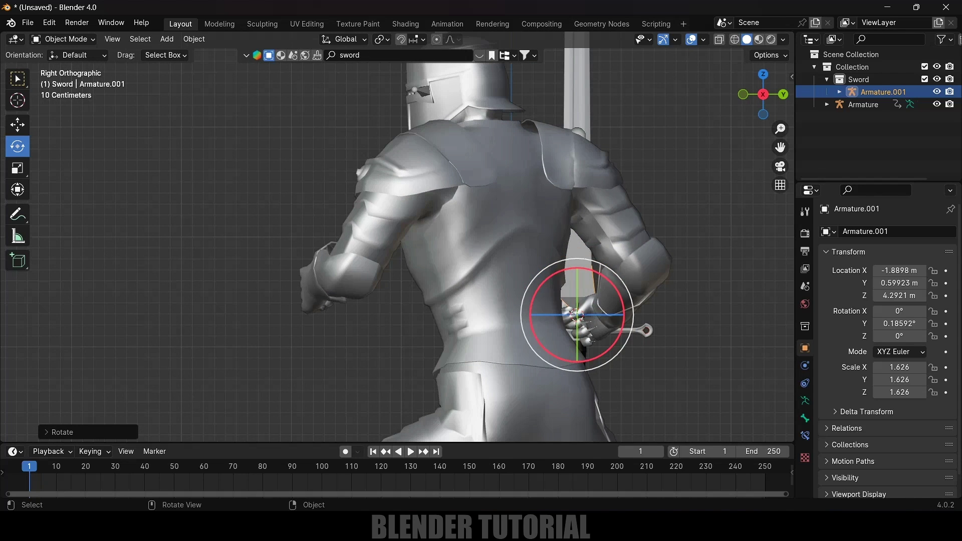
pyautogui.moveTo(554, 273); pyautogui.dragTo(516, 277)
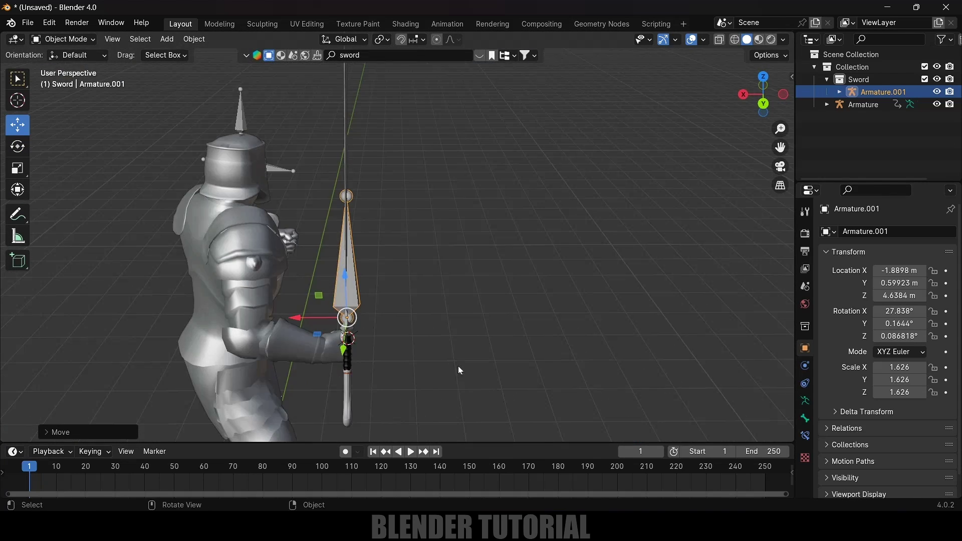
# - Move the sword's armature to about X -1.75 m, Y 0.42 m, Z 4.72 m so the grip sits in the knight's right fist
pyautogui.scroll(5, 457, 366)
pyautogui.moveTo(512, 148); pyautogui.dragTo(419, 147, button='middle')
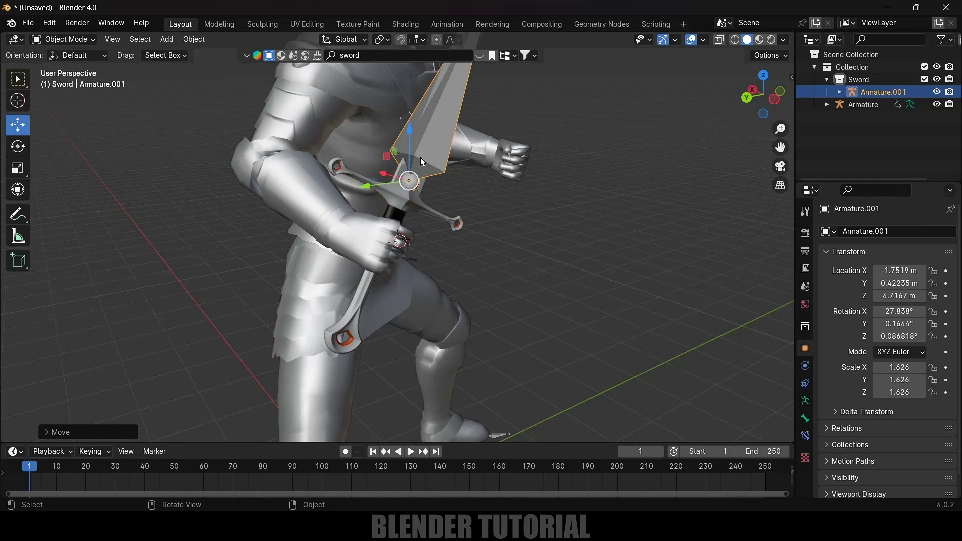
pyautogui.moveTo(483, 269); pyautogui.dragTo(334, 277, button='middle')
pyautogui.scroll(-6, 503, 262)
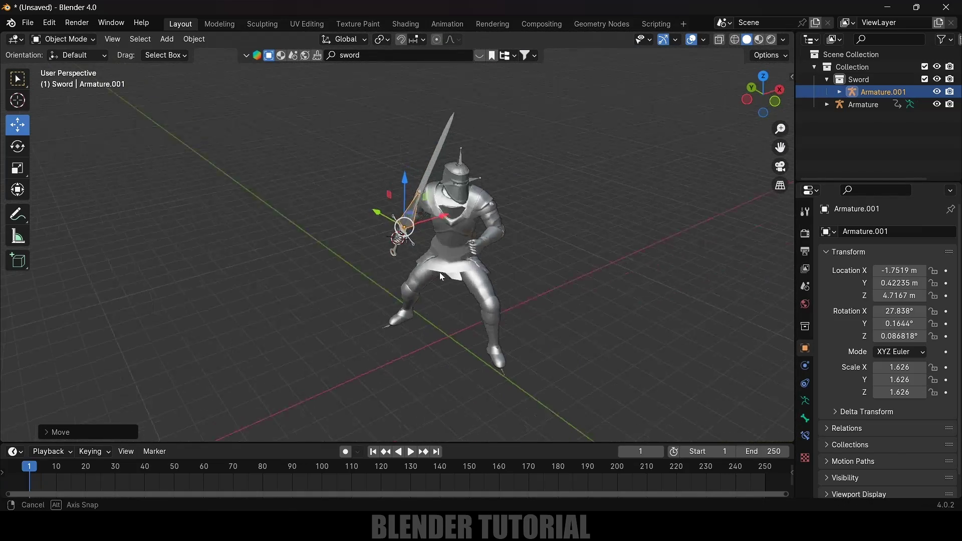
pyautogui.scroll(2, 502, 262)
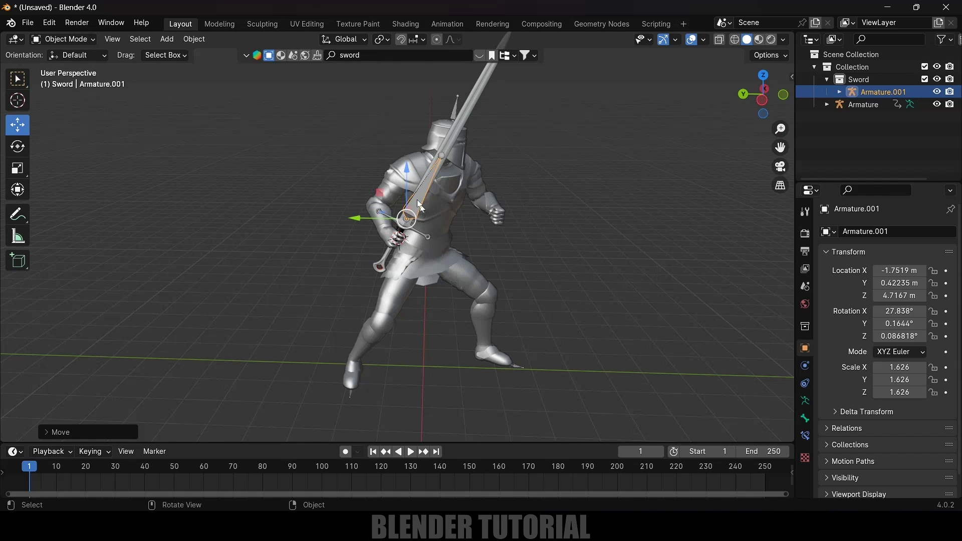
# - Play the animation to check whether the sword follows the knight's right hand
pyautogui.press('space')
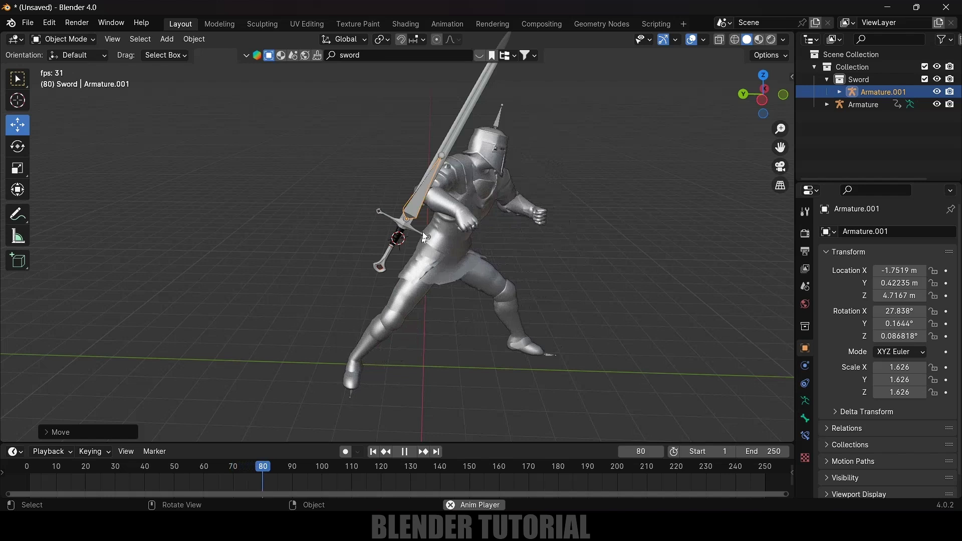
pyautogui.press('space')
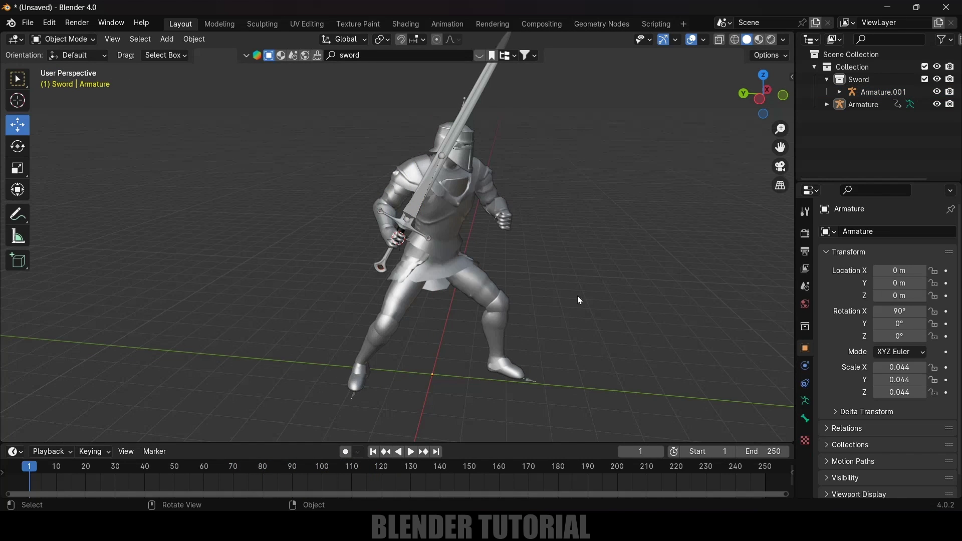
# - Rename the knight's armature to "main armature"
pyautogui.scroll(5, 577, 296)
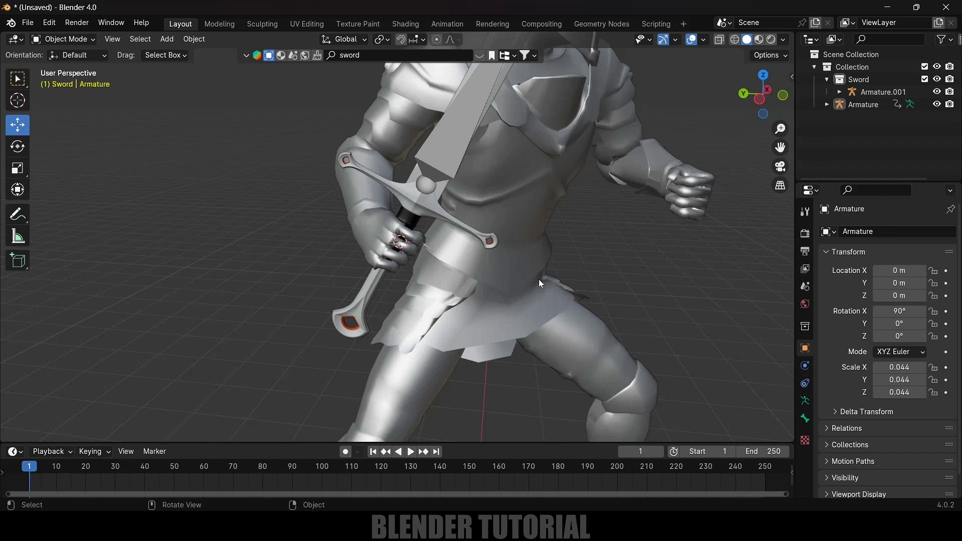
pyautogui.click(432, 252)
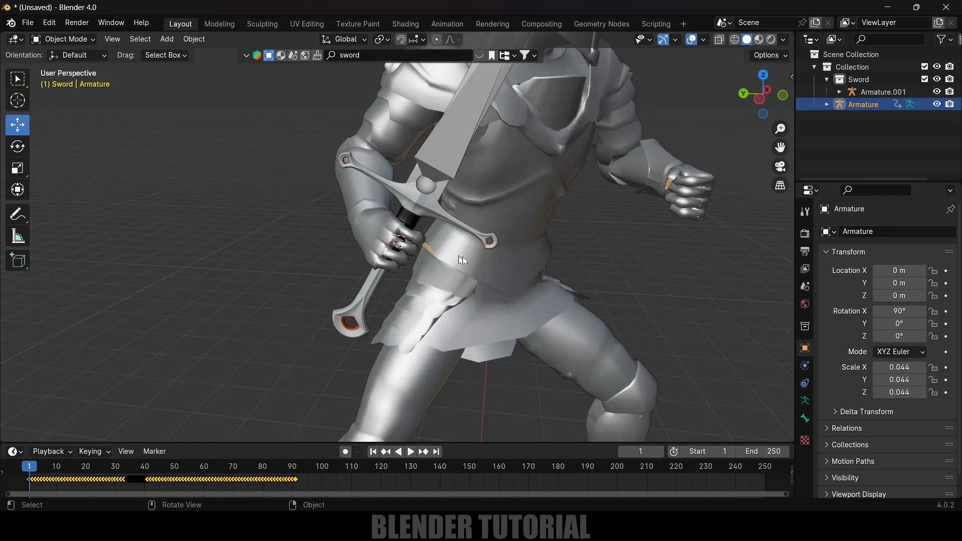
pyautogui.doubleClick(863, 104)
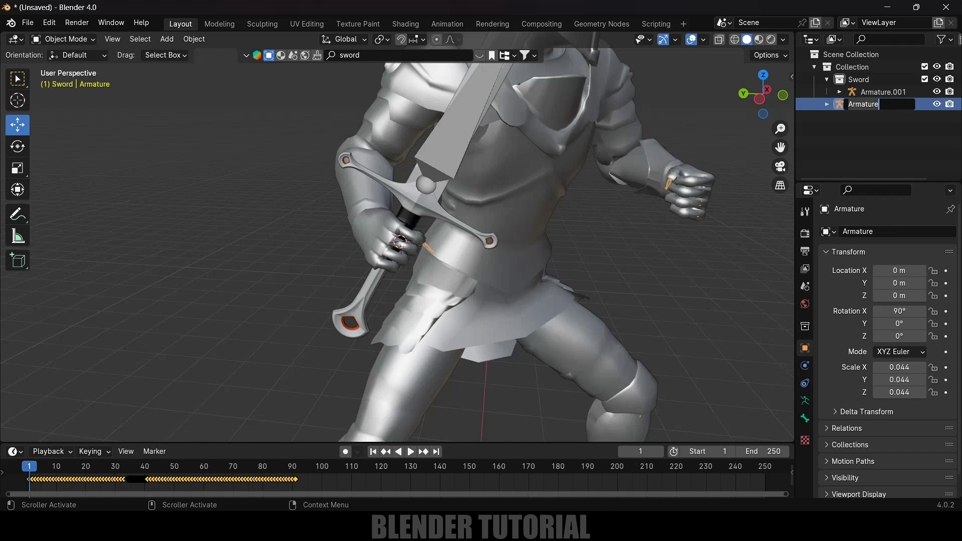
pyautogui.write('main armature')
pyautogui.press('Return')
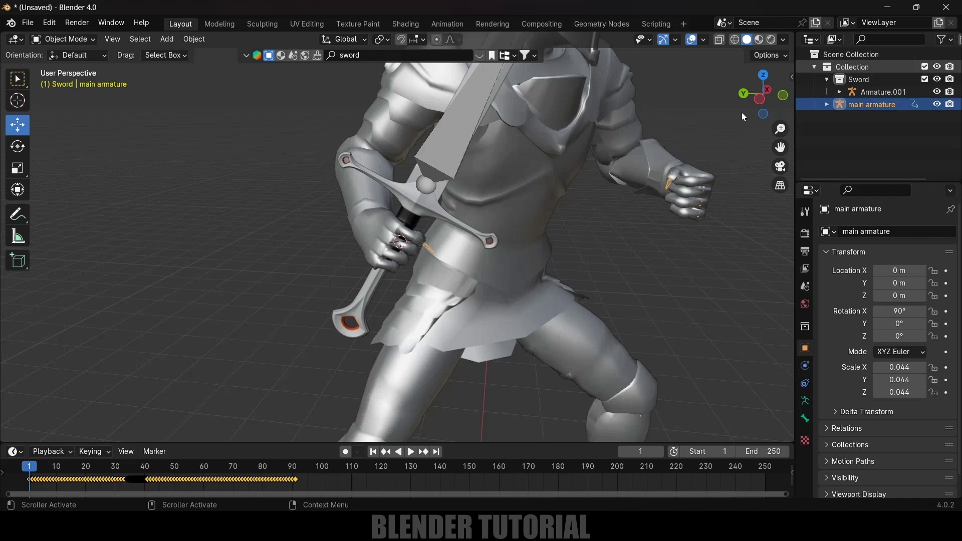
# - Rename the sword's armature, Armature.001, to "sword armature"
pyautogui.moveTo(742, 112); pyautogui.dragTo(425, 194, button='middle')
pyautogui.click(424, 193)
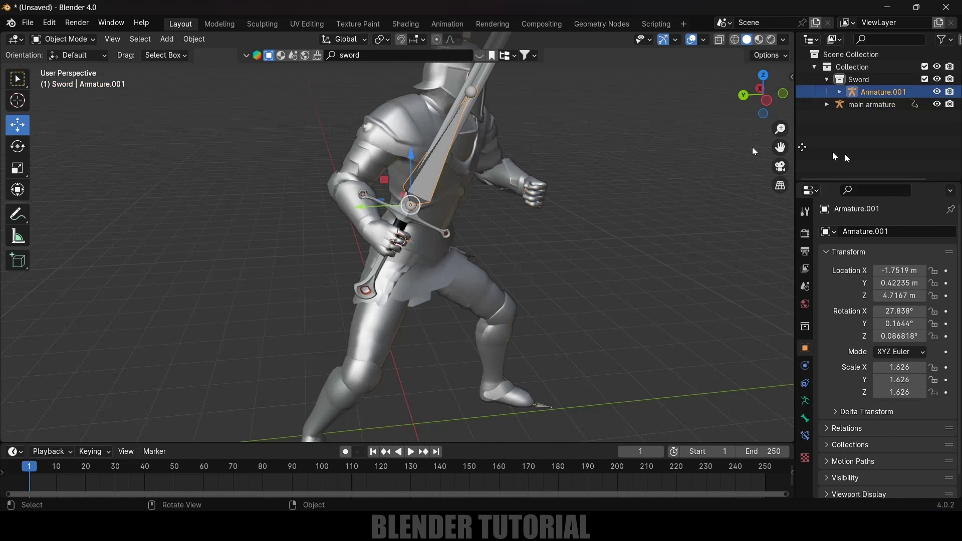
pyautogui.doubleClick(883, 90)
pyautogui.write('sword a')
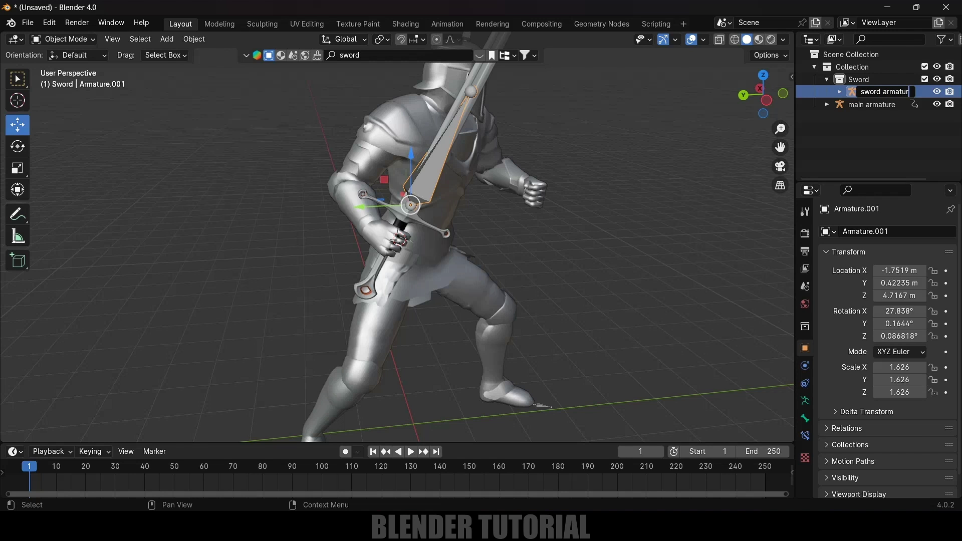
pyautogui.press('Return')
# - Set the main armature's bones to display In Front of the knight's mesh
pyautogui.moveTo(459, 223); pyautogui.dragTo(422, 244, button='middle')
pyautogui.scroll(3, 451, 265)
pyautogui.click(422, 245)
pyautogui.scroll(2, 454, 266)
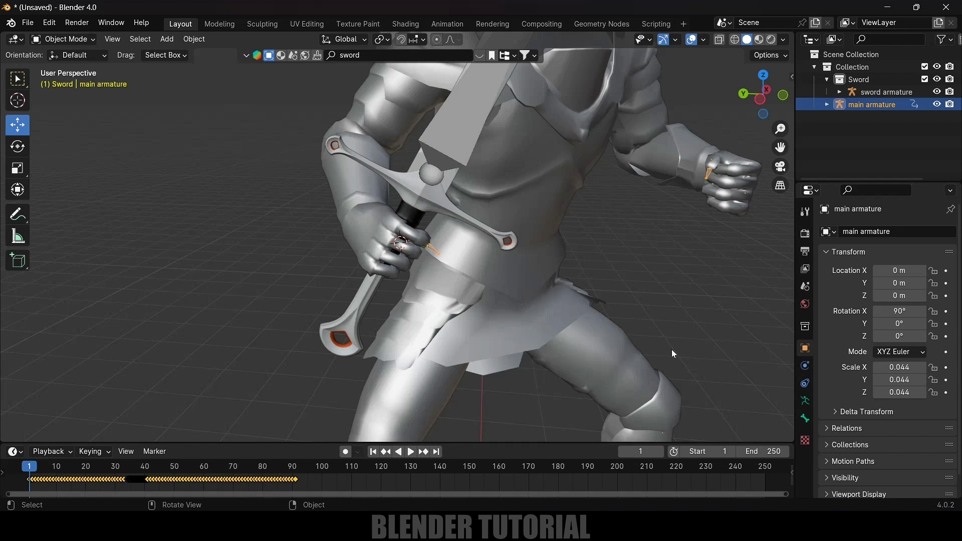
pyautogui.click(806, 402)
pyautogui.click(828, 387)
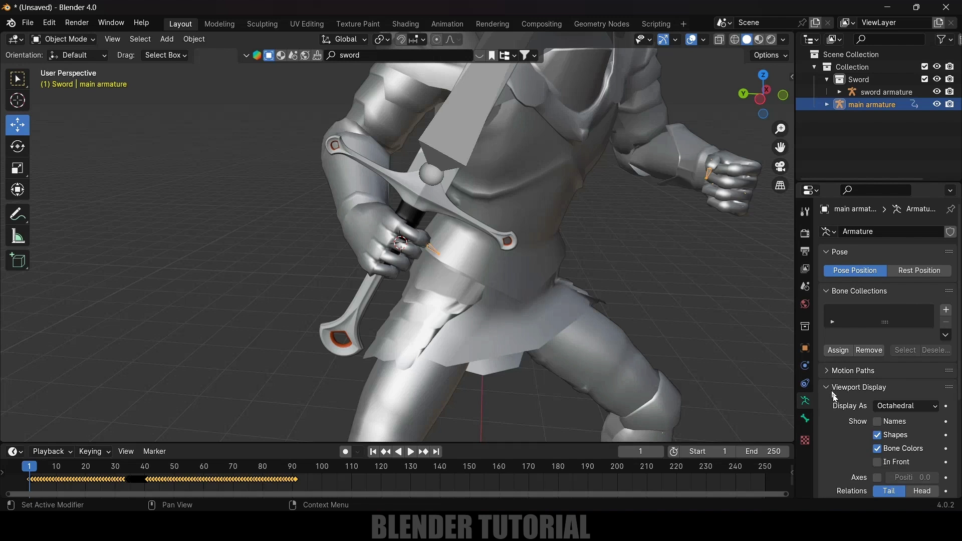
pyautogui.scroll(-3, 882, 408)
pyautogui.click(878, 387)
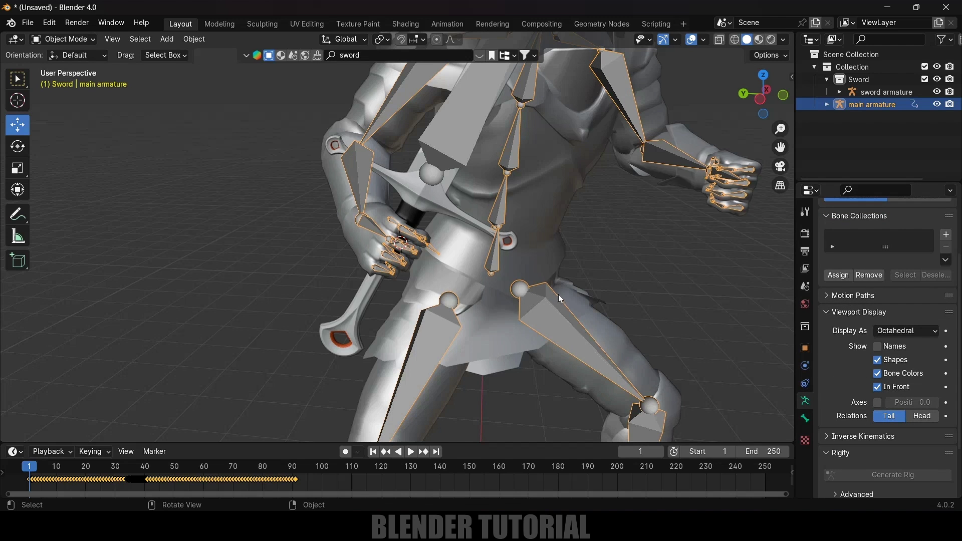
# - Select the knight's right hand bone in Pose Mode and look up its name in the bone properties
pyautogui.moveTo(558, 293); pyautogui.dragTo(501, 250, button='middle')
pyautogui.scroll(-4, 501, 295)
pyautogui.scroll(3, 439, 219)
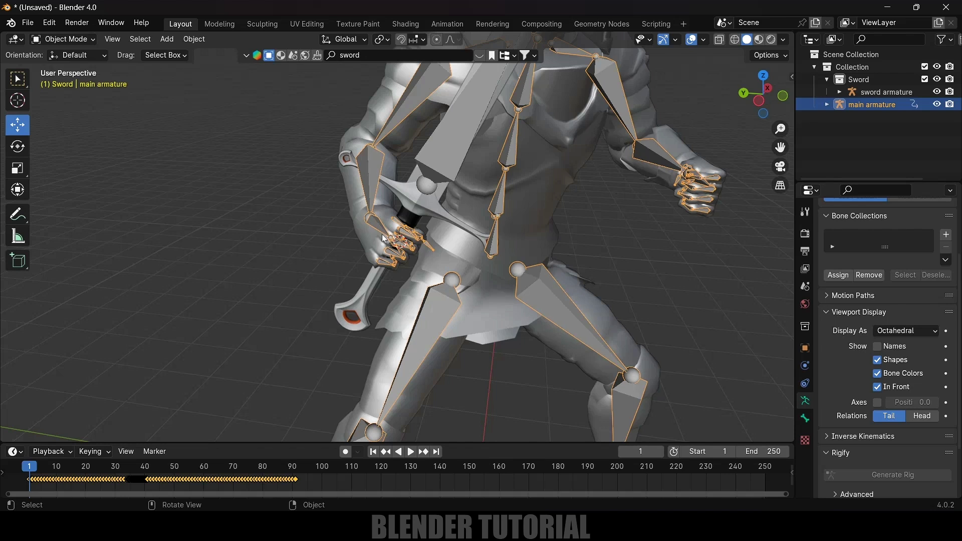
pyautogui.click(63, 39)
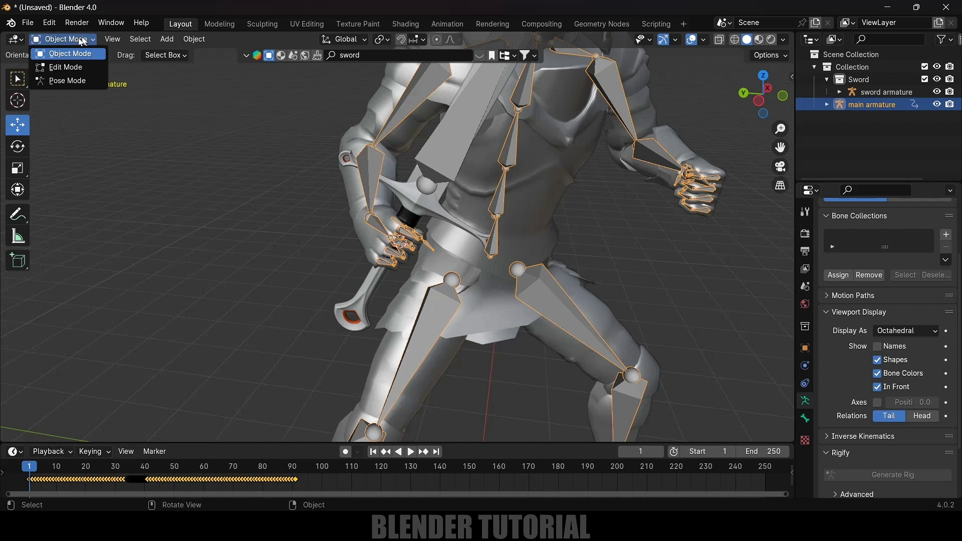
pyautogui.click(58, 76)
pyautogui.scroll(1, 361, 297)
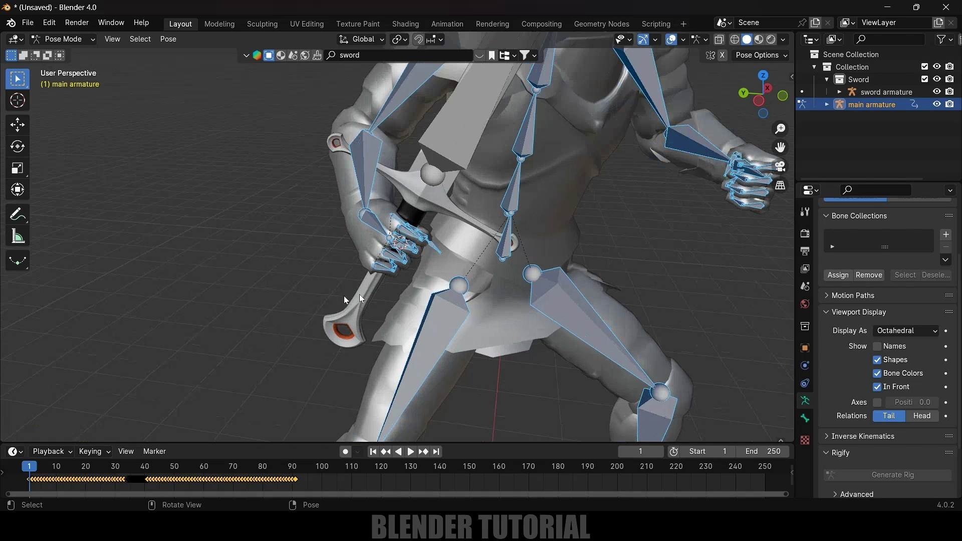
pyautogui.click(368, 224)
pyautogui.moveTo(370, 226); pyautogui.dragTo(456, 163, button='middle')
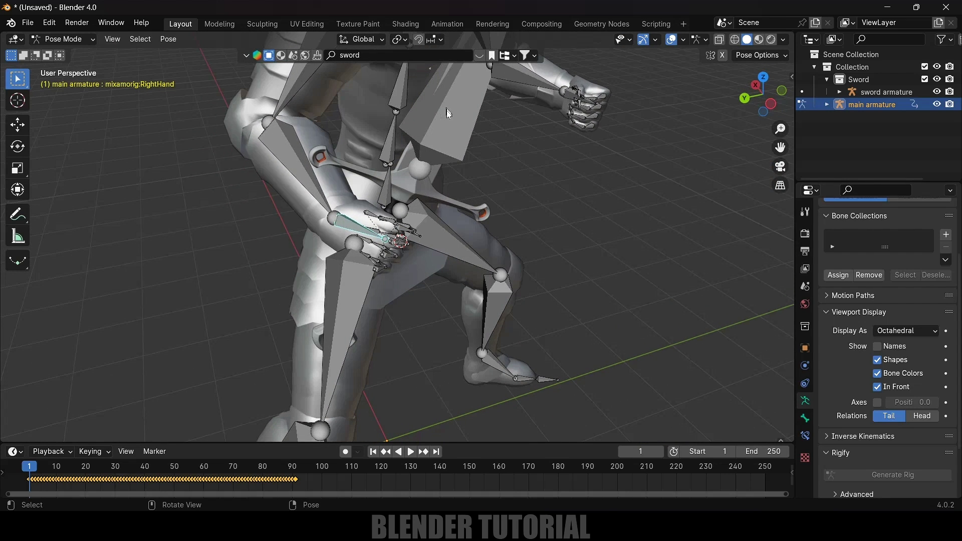
pyautogui.moveTo(343, 230); pyautogui.dragTo(380, 213, button='middle')
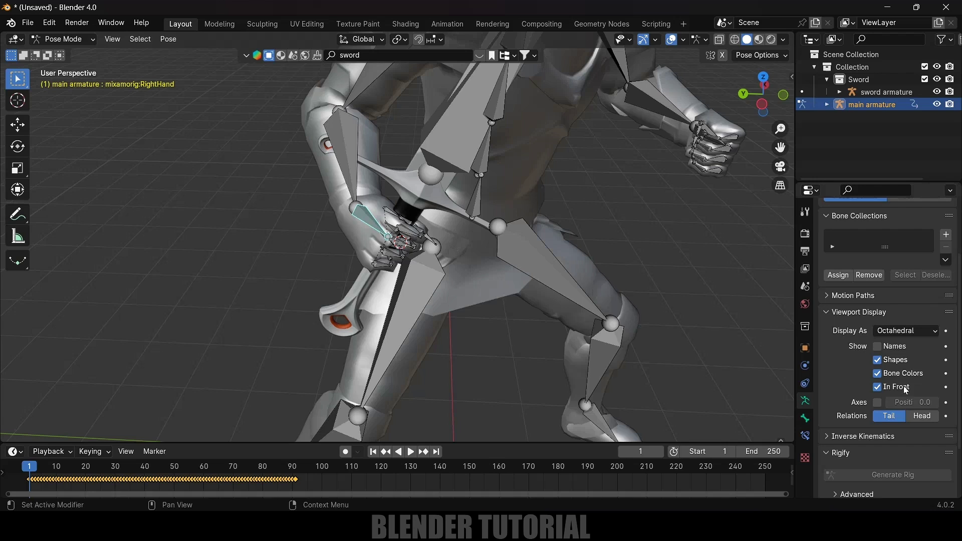
pyautogui.click(805, 418)
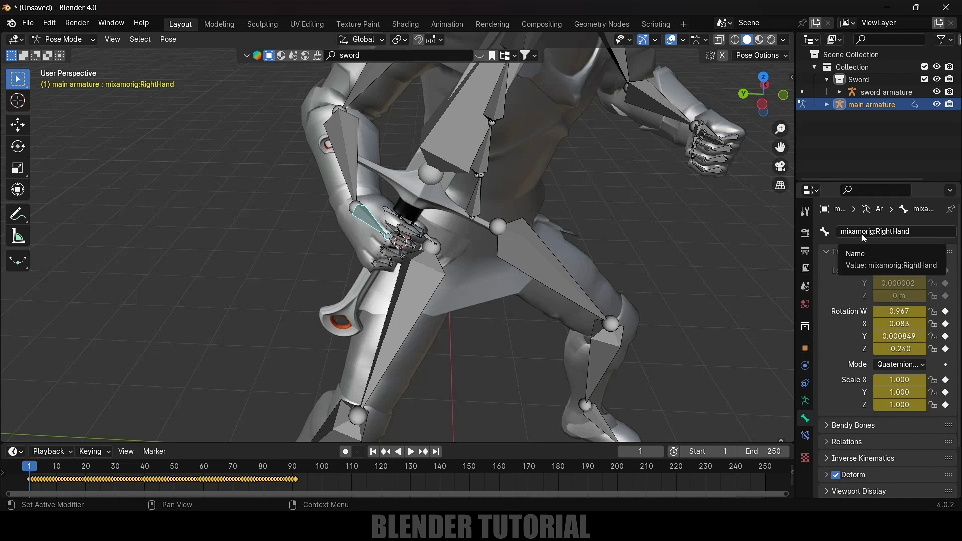
# - Return to Object Mode, then select the sword armature and its bone in Edit Mode
pyautogui.click(69, 40)
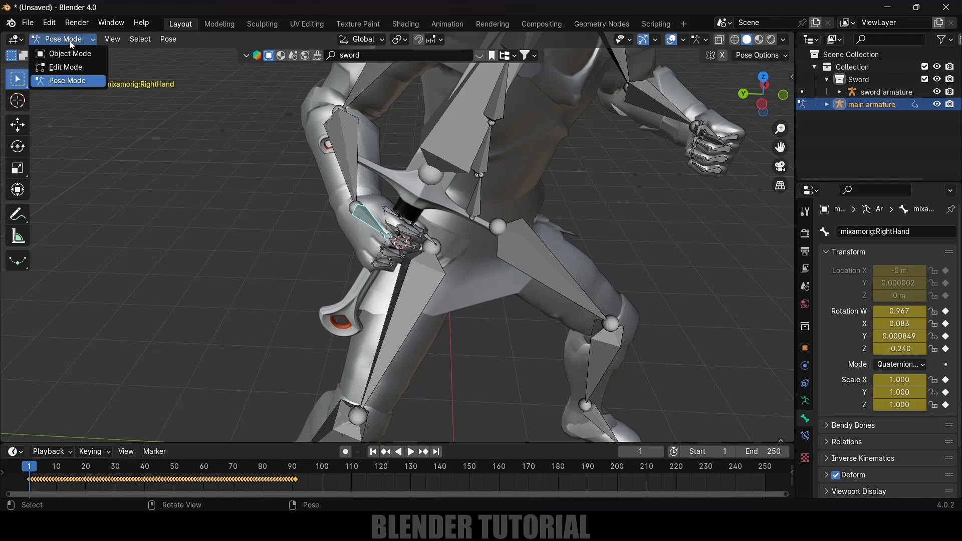
pyautogui.click(66, 54)
pyautogui.moveTo(416, 271); pyautogui.dragTo(431, 171, button='middle')
pyautogui.click(419, 160)
pyautogui.moveTo(561, 237); pyautogui.dragTo(539, 235, button='middle')
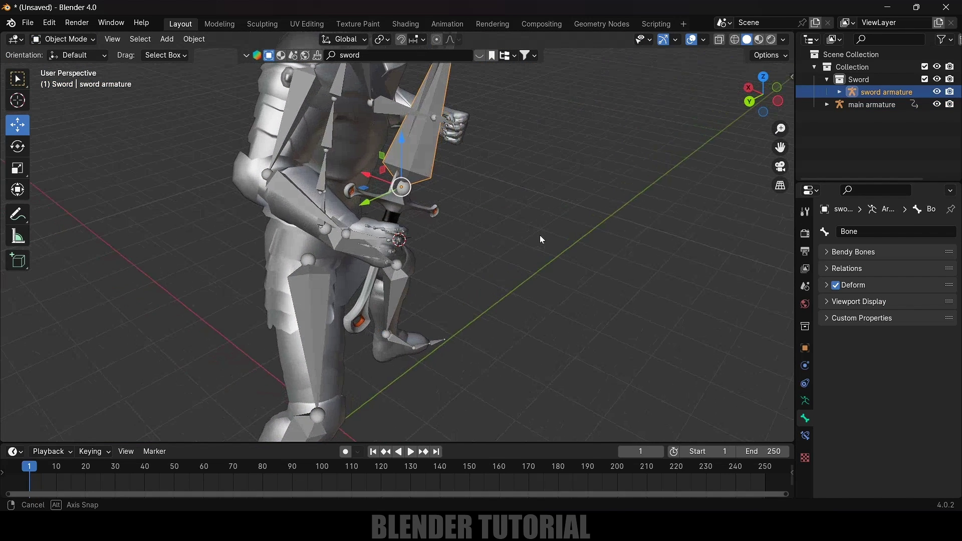
pyautogui.click(64, 39)
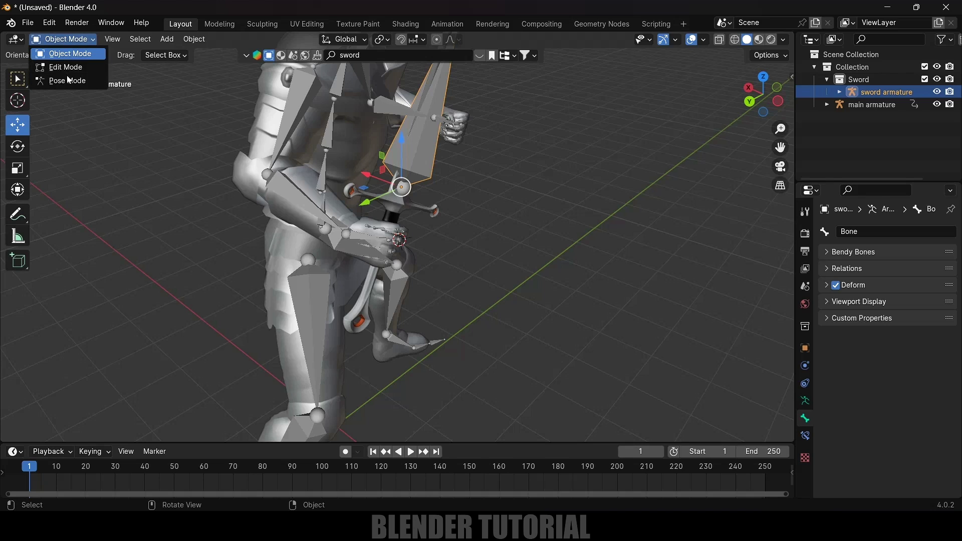
pyautogui.click(68, 67)
pyautogui.click(414, 165)
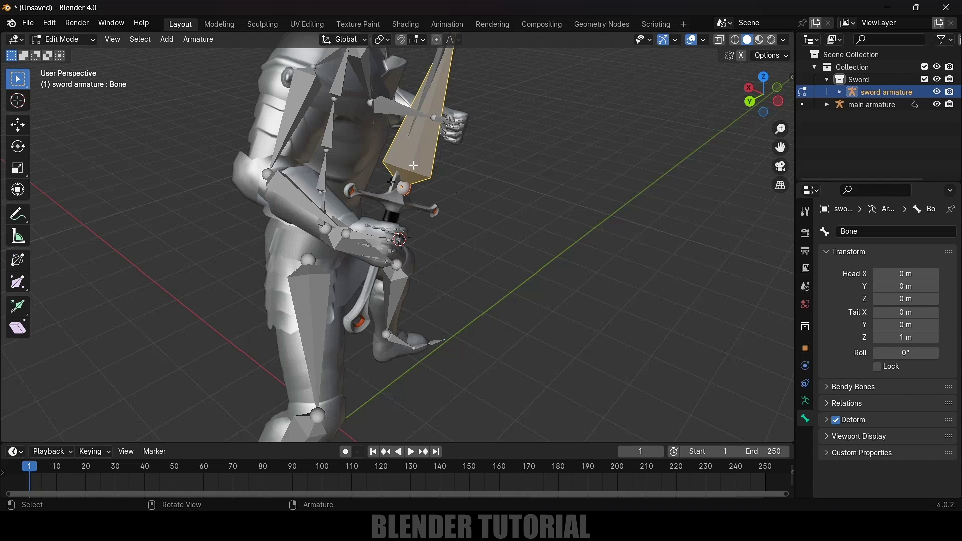
# - Add a Child Of object constraint to the sword armature with the main armature as its target
pyautogui.click(805, 384)
pyautogui.click(874, 233)
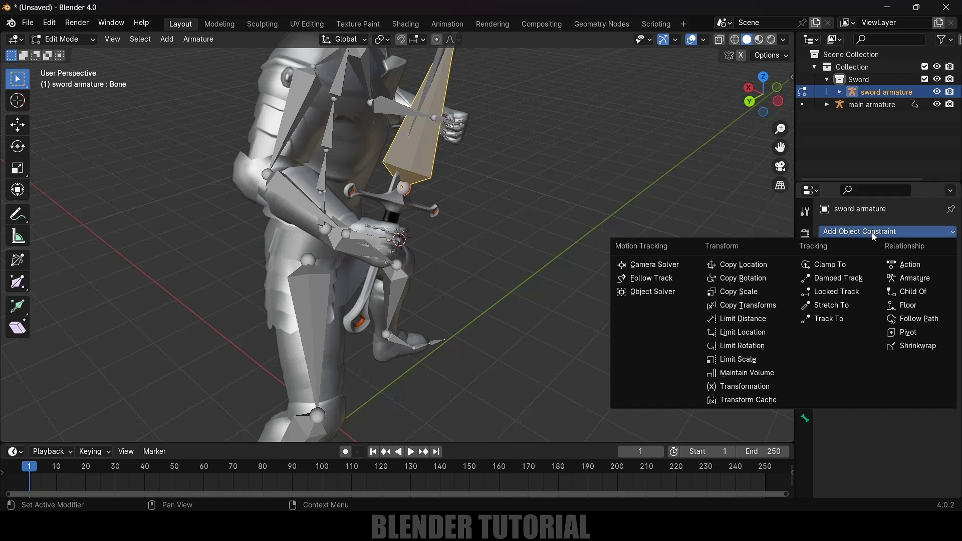
pyautogui.click(914, 292)
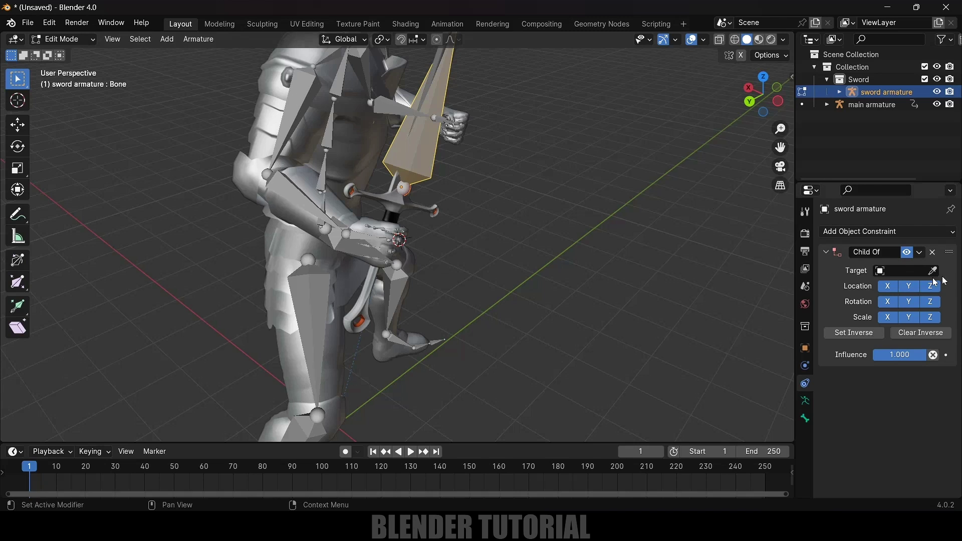
pyautogui.click(922, 270)
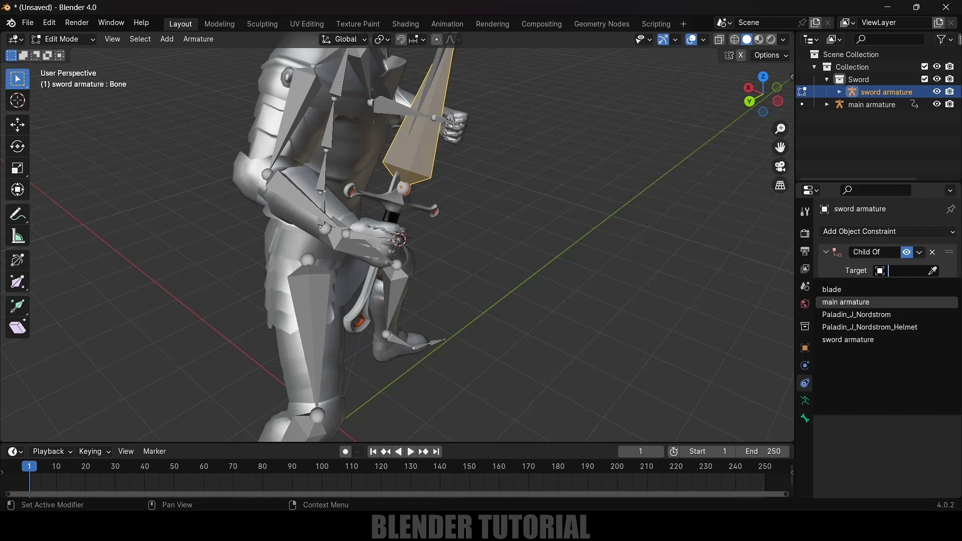
pyautogui.click(868, 302)
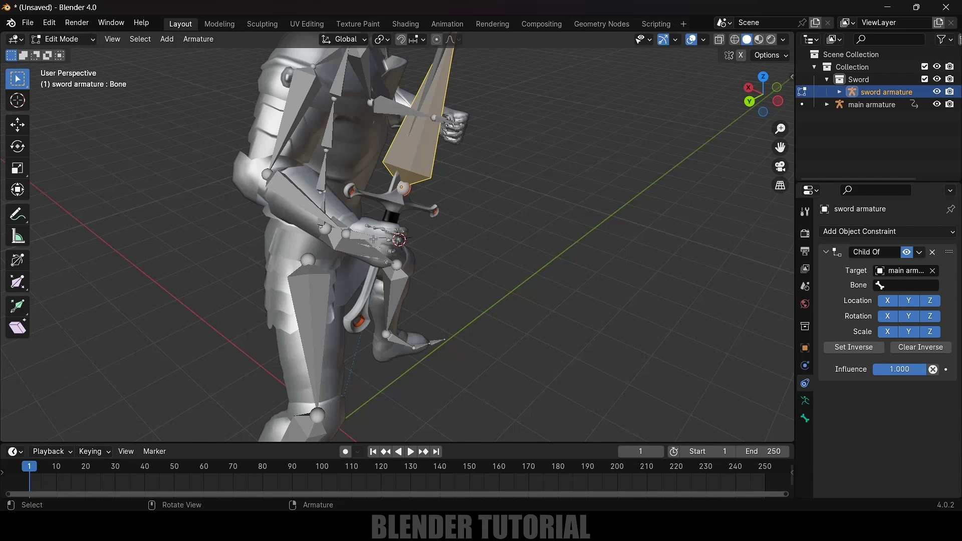
# - Set the Child Of constraint's bone to mixamorig:RightHand and apply Set Inverse to put the sword back in the hand
pyautogui.click(896, 289)
pyautogui.scroll(-10, 884, 410)
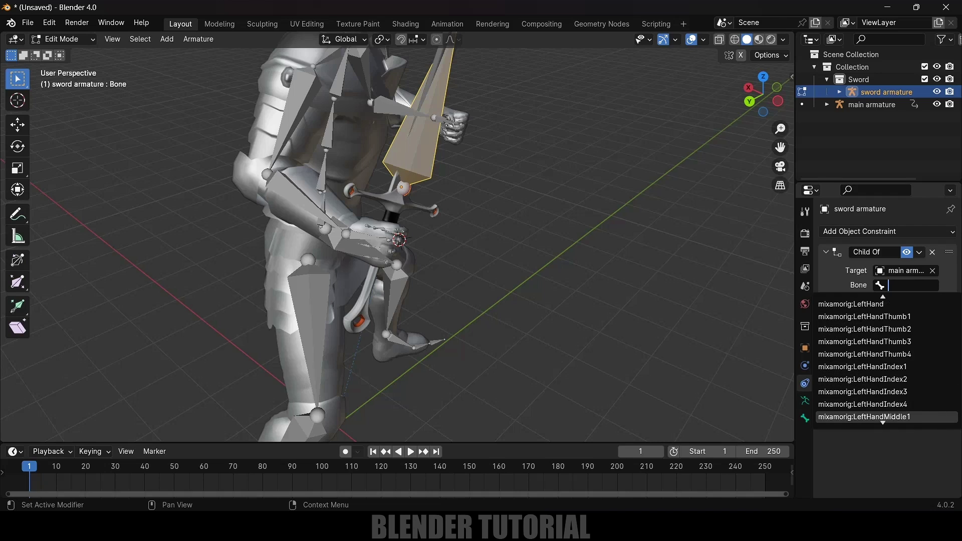
pyautogui.scroll(-12, 884, 417)
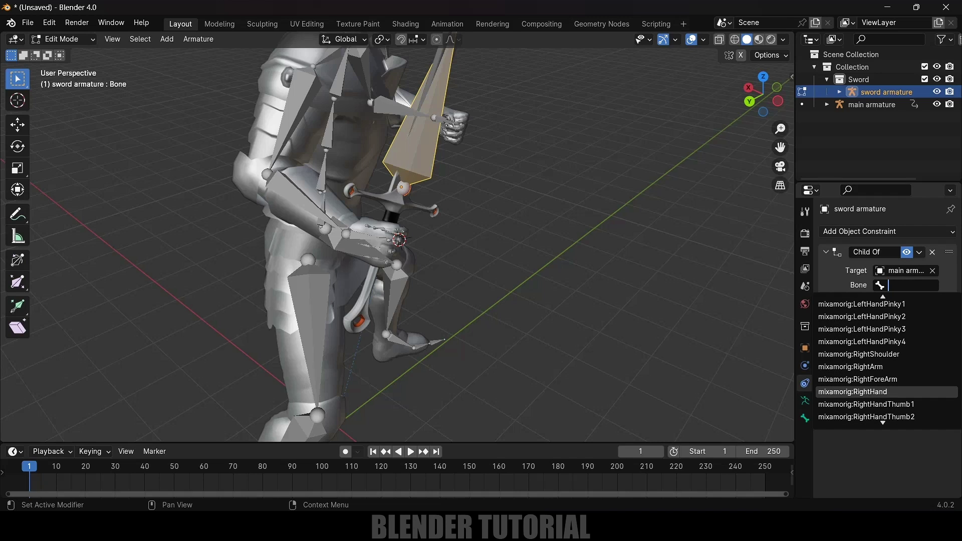
pyautogui.click(862, 391)
pyautogui.moveTo(561, 351); pyautogui.dragTo(596, 325, button='middle')
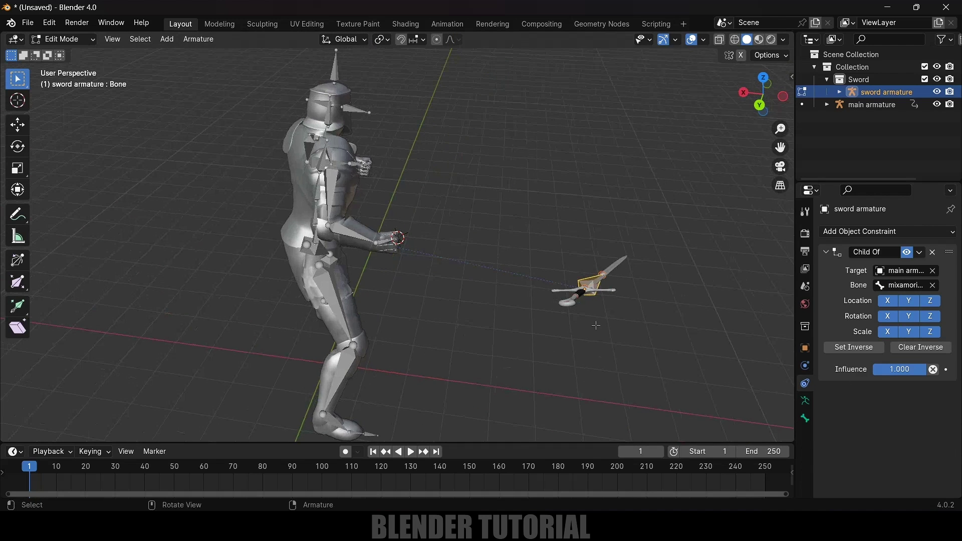
pyautogui.click(852, 353)
pyautogui.moveTo(501, 225); pyautogui.dragTo(421, 219, button='middle')
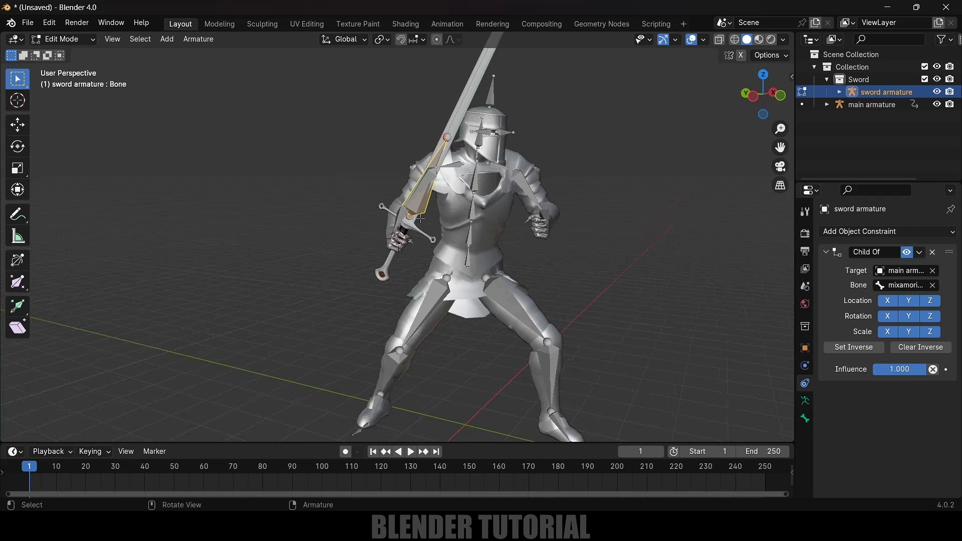
# - Return to Object Mode, play the animation to check the sword's attachment, and go back to frame 1
pyautogui.click(62, 40)
pyautogui.click(56, 54)
pyautogui.moveTo(172, 179); pyautogui.dragTo(261, 244, button='middle')
pyautogui.press('space')
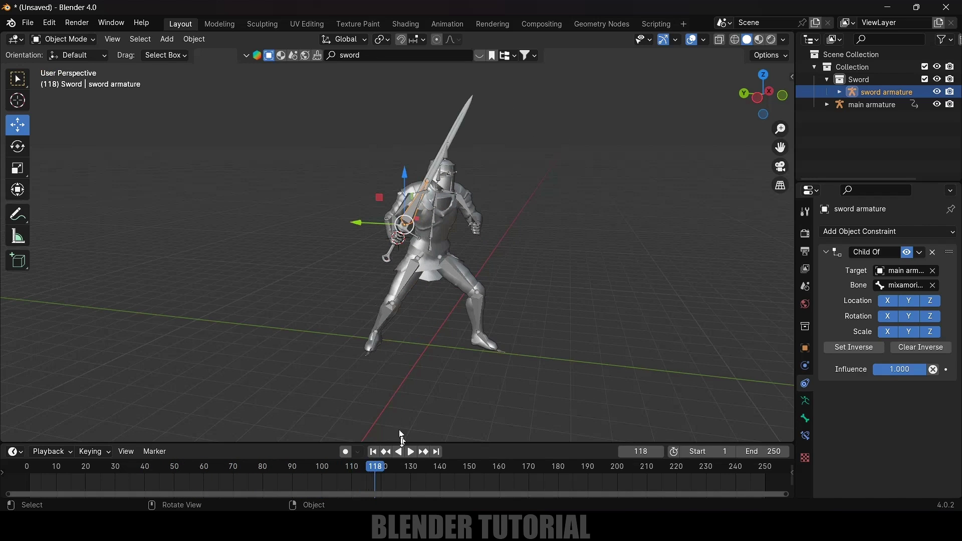
pyautogui.hotkey('shift', 'Left')
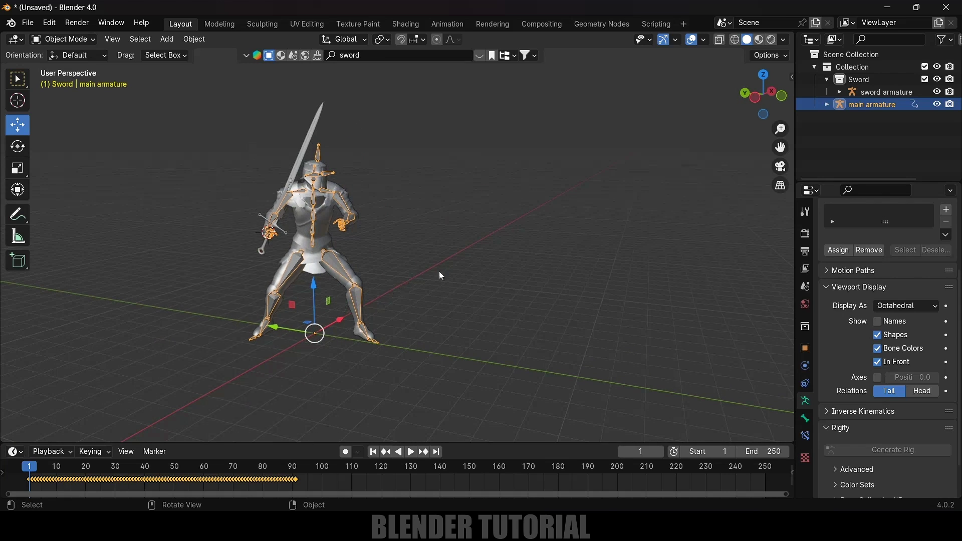
# - Hide the main armature and the sword armature in the viewport
pyautogui.click(937, 103)
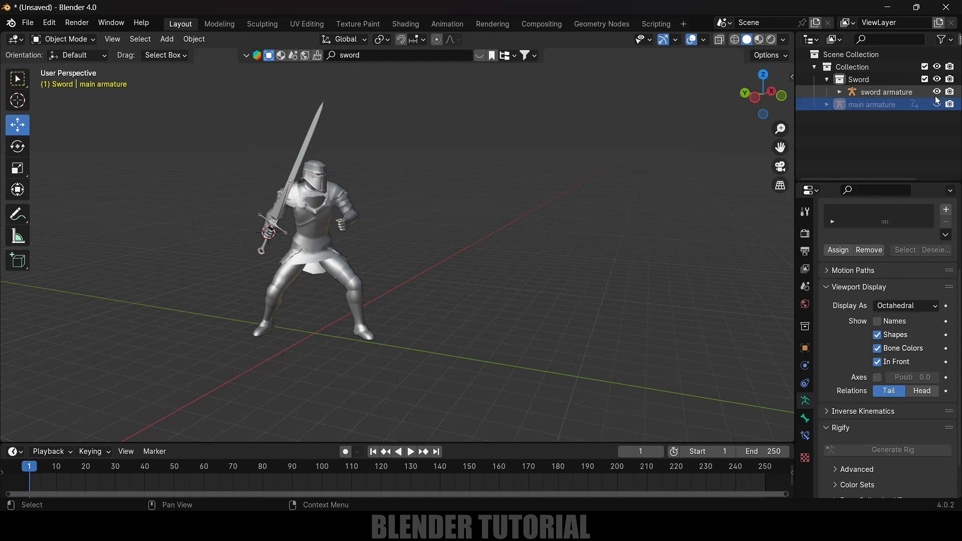
pyautogui.click(937, 93)
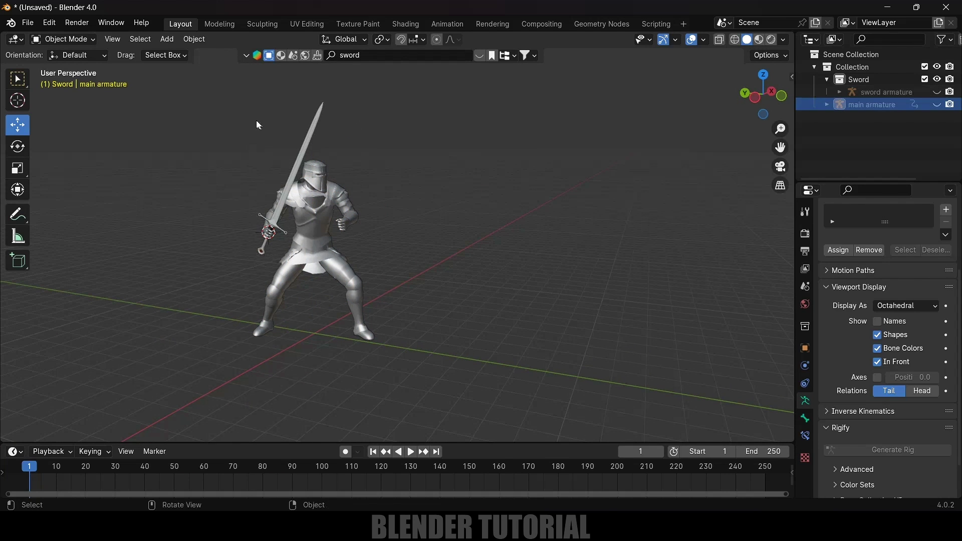
# - Search the online asset library for "statue"
pyautogui.scroll(-3, 398, 193)
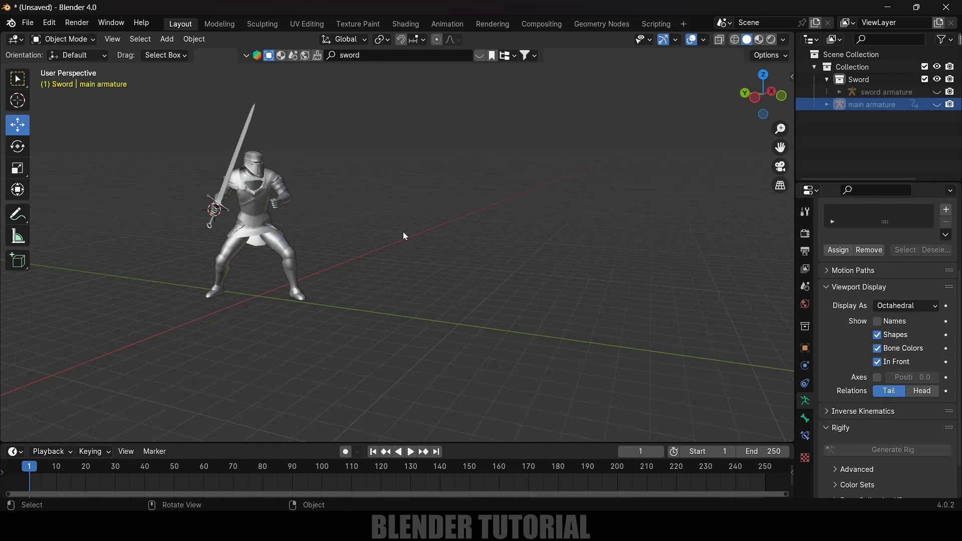
pyautogui.scroll(1, 323, 271)
pyautogui.click(386, 61)
pyautogui.press('BackSpace')
pyautogui.write('statue')
pyautogui.press('Return')
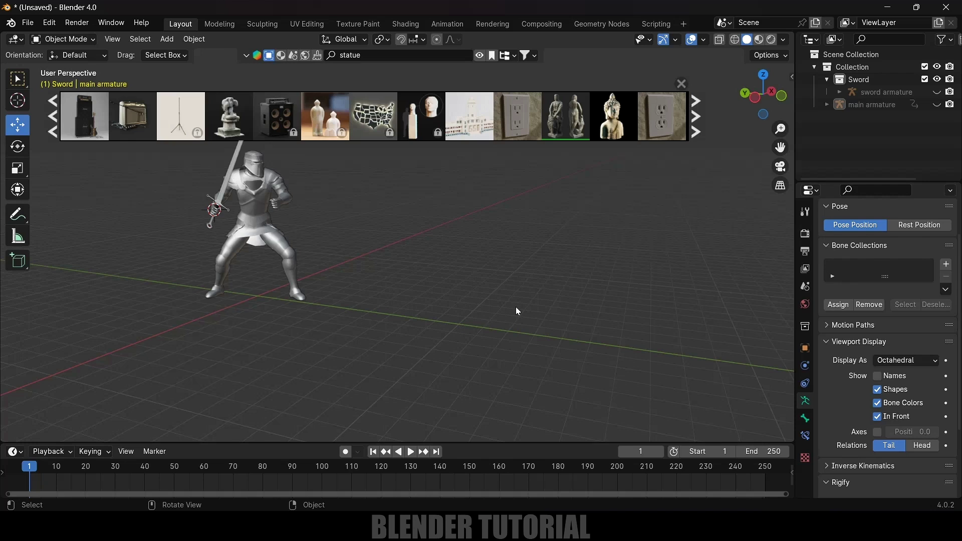
# - Reset the 3D cursor to the world origin and add the Hercules sculpture asset from the search results there
pyautogui.hotkey('shift', 's')
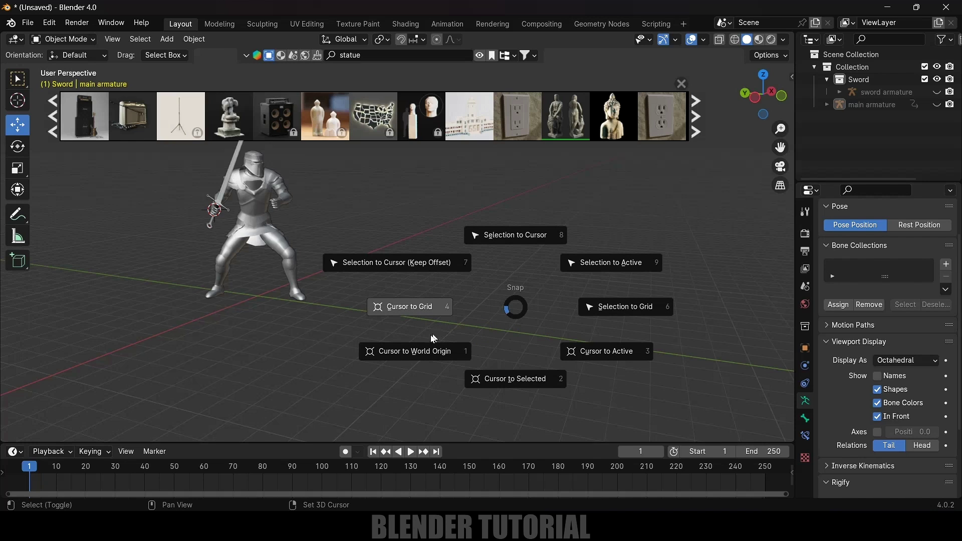
pyautogui.click(412, 351)
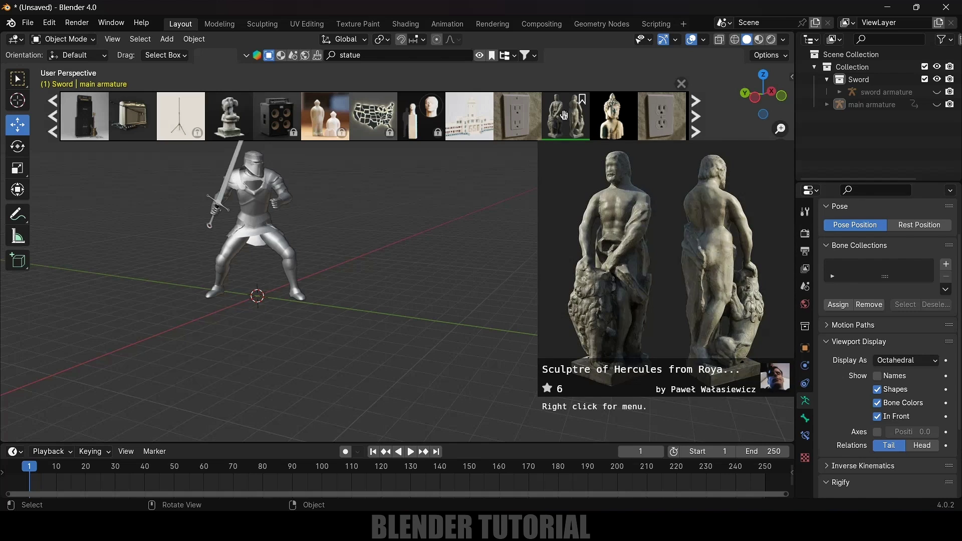
pyautogui.click(564, 115)
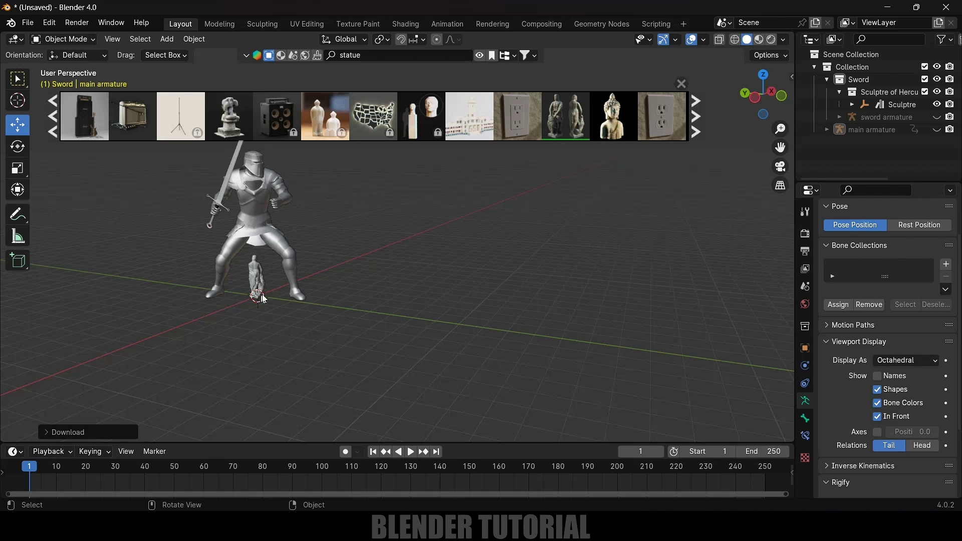
pyautogui.scroll(3, 271, 319)
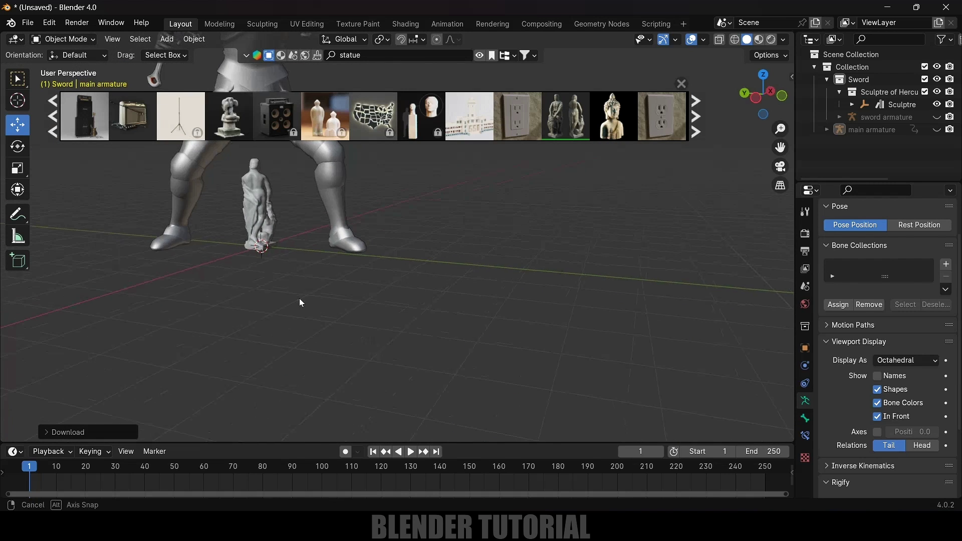
pyautogui.scroll(2, 298, 303)
pyautogui.click(681, 83)
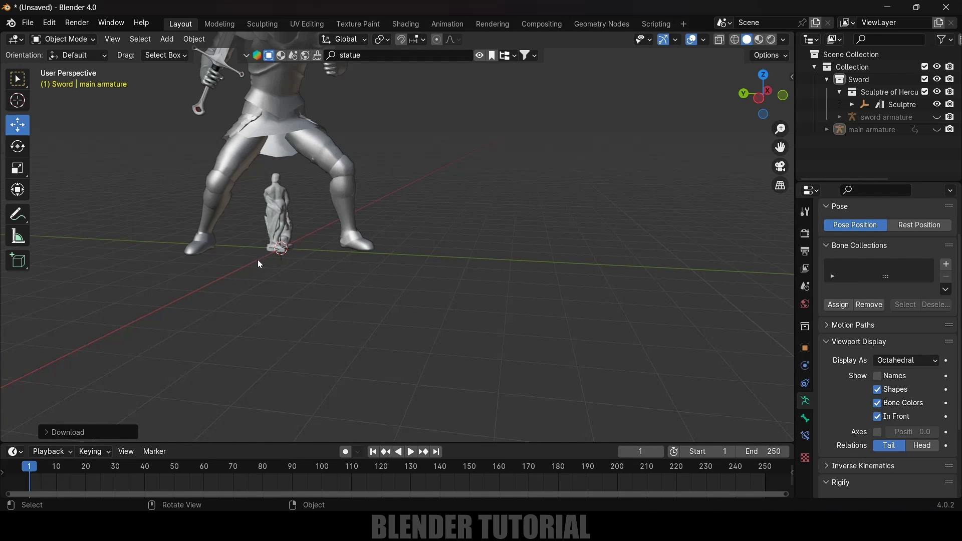
# - Scale up the Hercules statue and move it along the Y axis, away from the knight
pyautogui.click(279, 219)
pyautogui.press('s')
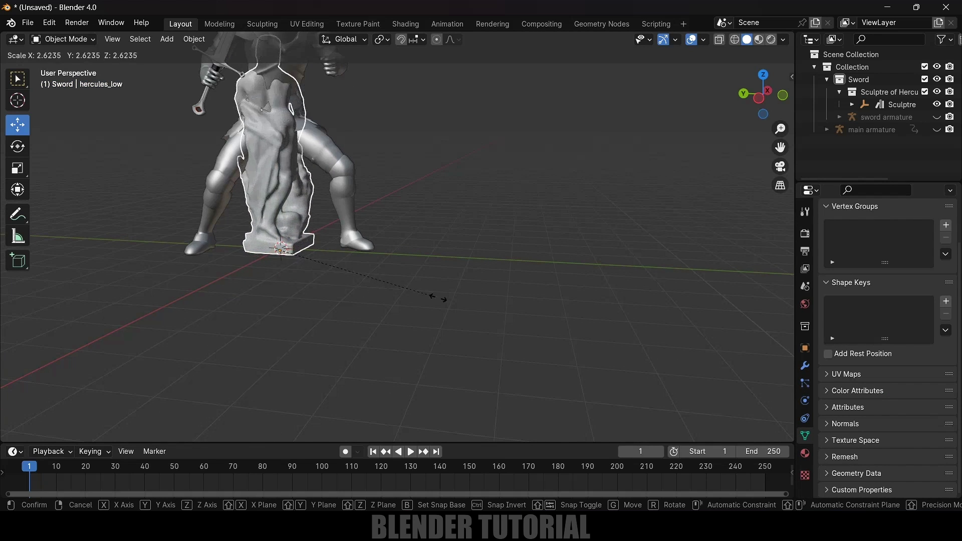
pyautogui.click(507, 248)
pyautogui.scroll(-3, 429, 297)
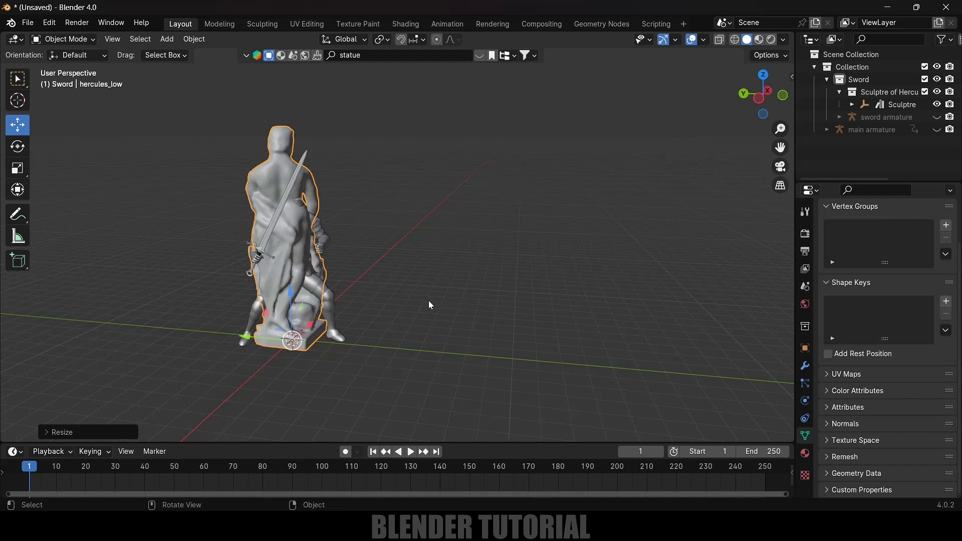
pyautogui.press('g')
pyautogui.press('y')
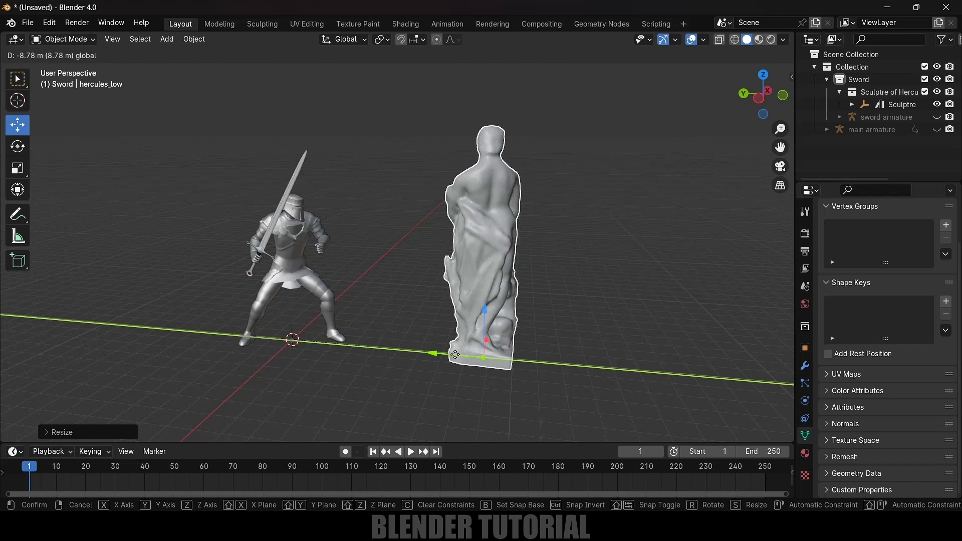
pyautogui.click(430, 354)
# - Select the statue's parent empty, scale it down, and move it along Y to reposition the statue in front of the knight
pyautogui.scroll(2, 430, 353)
pyautogui.press('[')
pyautogui.moveTo(430, 354)
pyautogui.keyDown('shift'); pyautogui.mouseDown(button='middle')
pyautogui.moveTo(293, 321)
pyautogui.moveTo(82, 309)
pyautogui.moveTo(441, 307)
pyautogui.mouseUp(button='middle'); pyautogui.keyUp('shift')
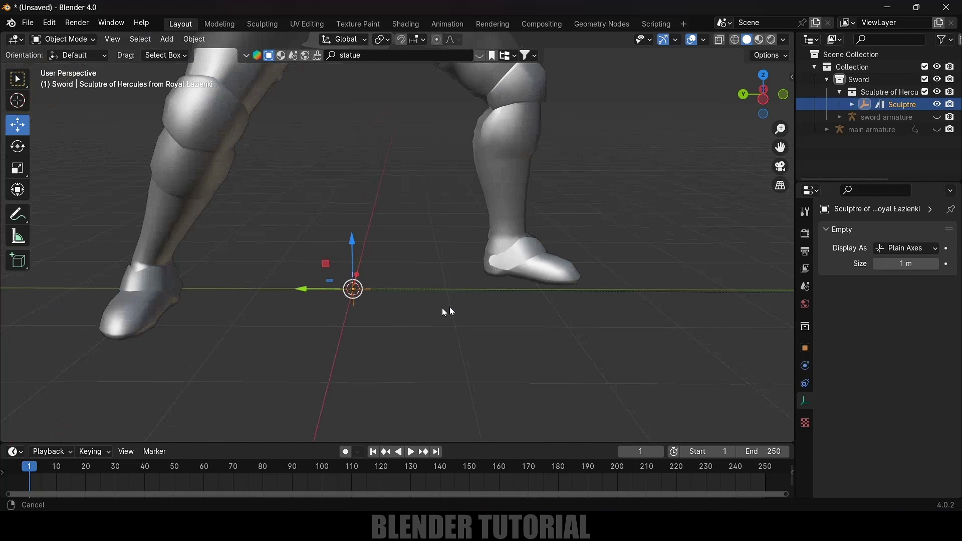
pyautogui.click(349, 308)
pyautogui.moveTo(349, 309)
pyautogui.mouseDown(button='middle')
pyautogui.moveTo(404, 332)
pyautogui.moveTo(381, 327)
pyautogui.moveTo(549, 299)
pyautogui.mouseUp(button='middle')
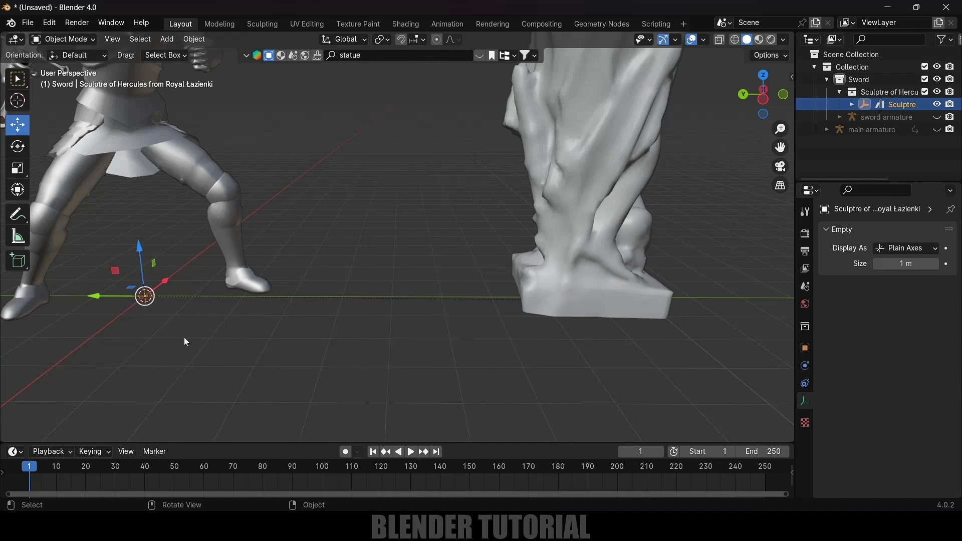
pyautogui.press('s')
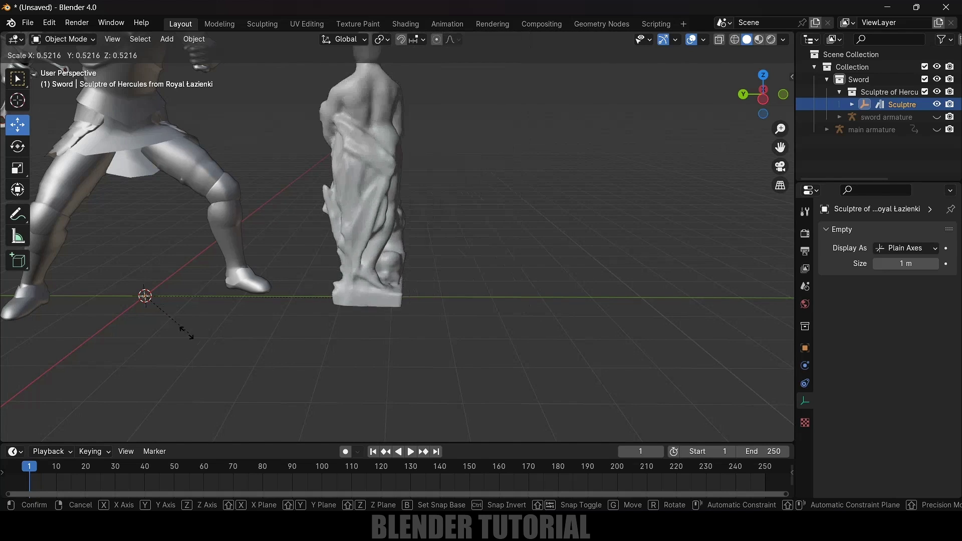
pyautogui.click(214, 337)
pyautogui.moveTo(104, 295); pyautogui.dragTo(350, 297)
pyautogui.scroll(-3, 428, 312)
pyautogui.keyDown('shift'); pyautogui.moveTo(411, 319); pyautogui.dragTo(352, 324, button='middle'); pyautogui.keyUp('shift')
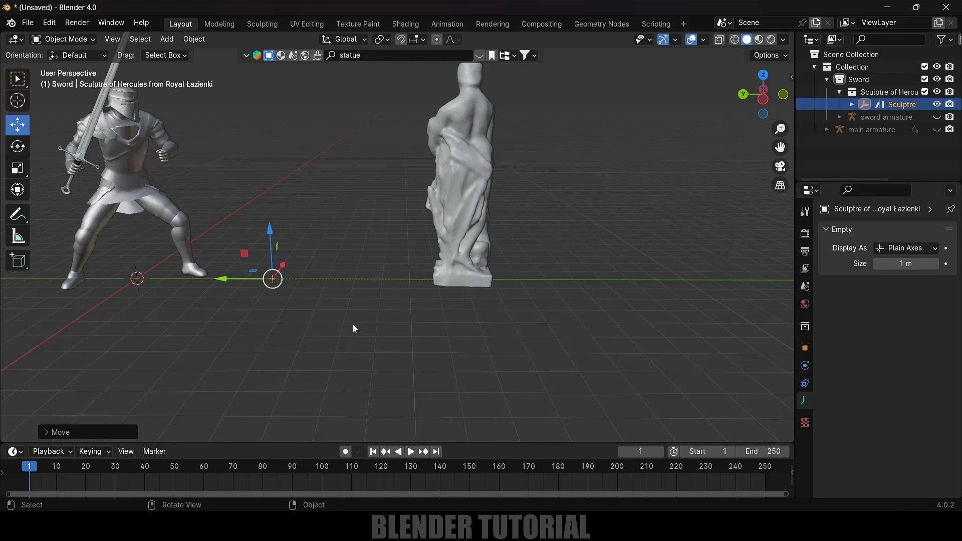
# - Try to clear the parent on the statue's empty with Clear and Keep Transformation
pyautogui.scroll(2, 206, 322)
pyautogui.scroll(3, 237, 321)
pyautogui.keyDown('shift'); pyautogui.moveTo(188, 364); pyautogui.dragTo(287, 324, button='middle'); pyautogui.keyUp('shift')
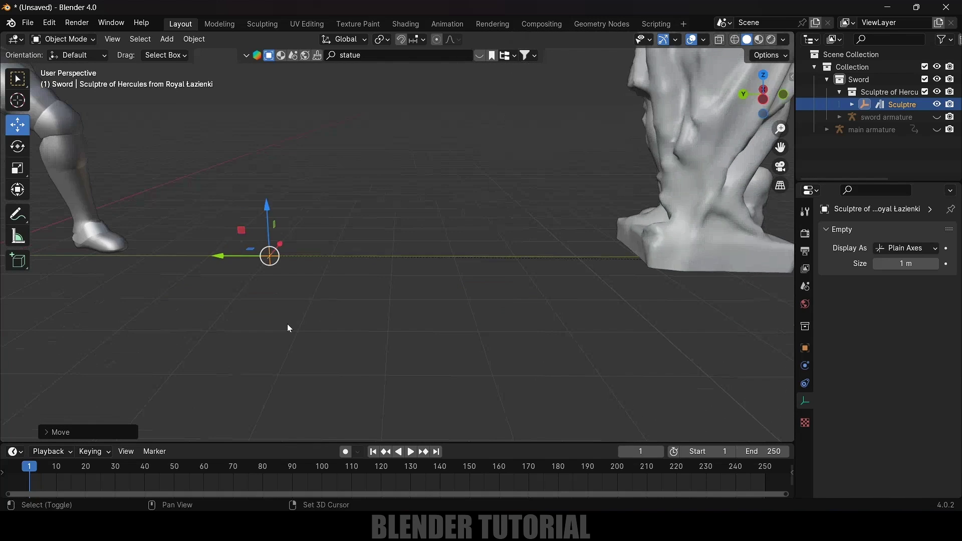
pyautogui.click(287, 323)
pyautogui.click(281, 269)
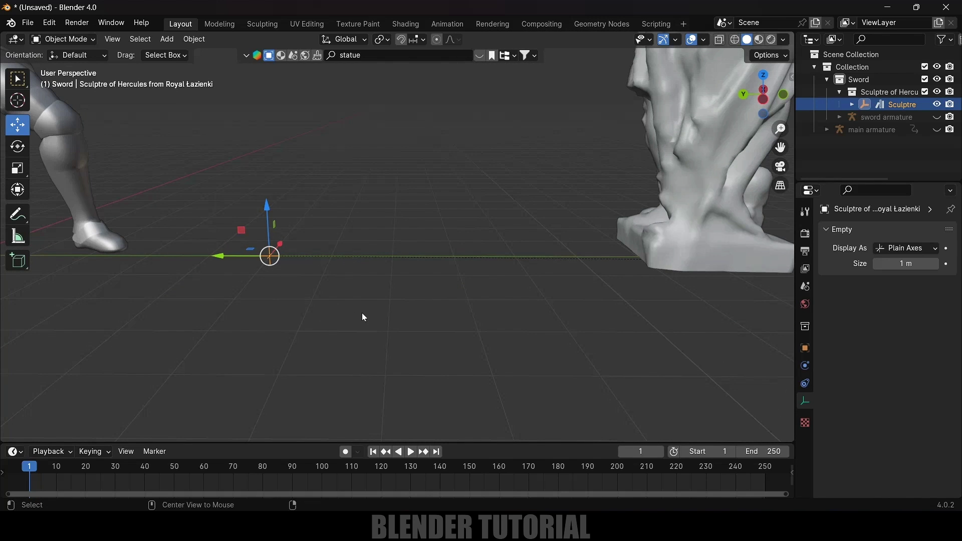
pyautogui.hotkey('alt', 'p')
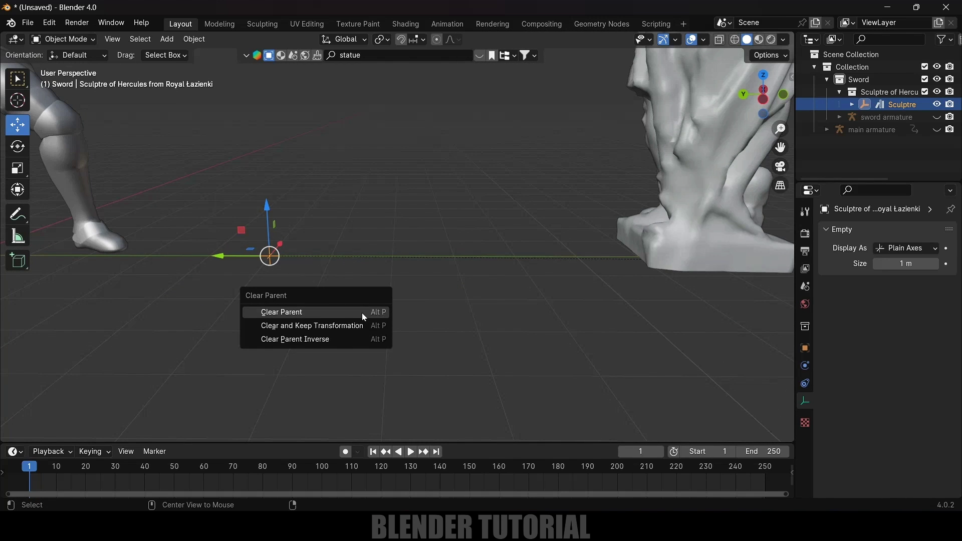
pyautogui.click(302, 329)
# - Clear the hercules_low mesh's parent while keeping its transformation, and delete the leftover empty
pyautogui.keyDown('shift'); pyautogui.moveTo(474, 320); pyautogui.dragTo(416, 343, button='middle'); pyautogui.keyUp('shift')
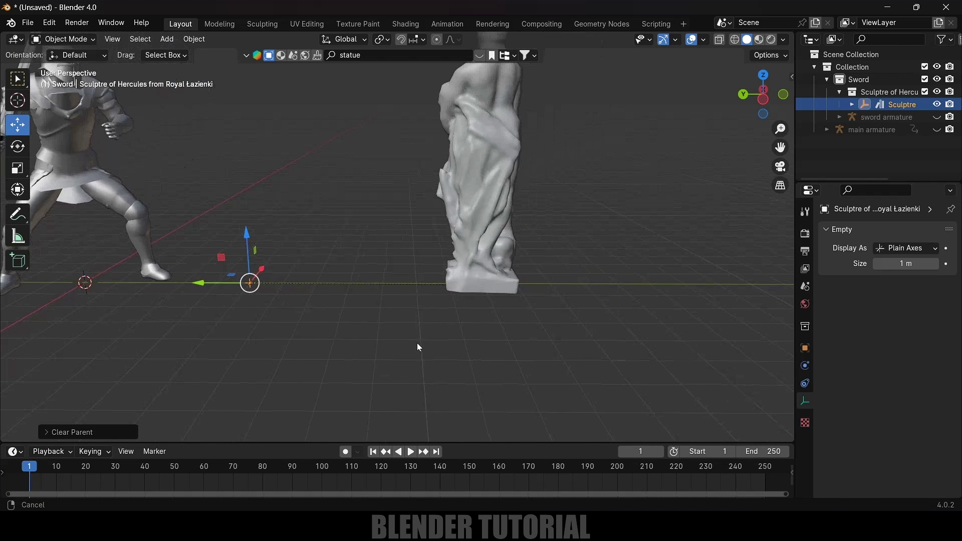
pyautogui.click(482, 190)
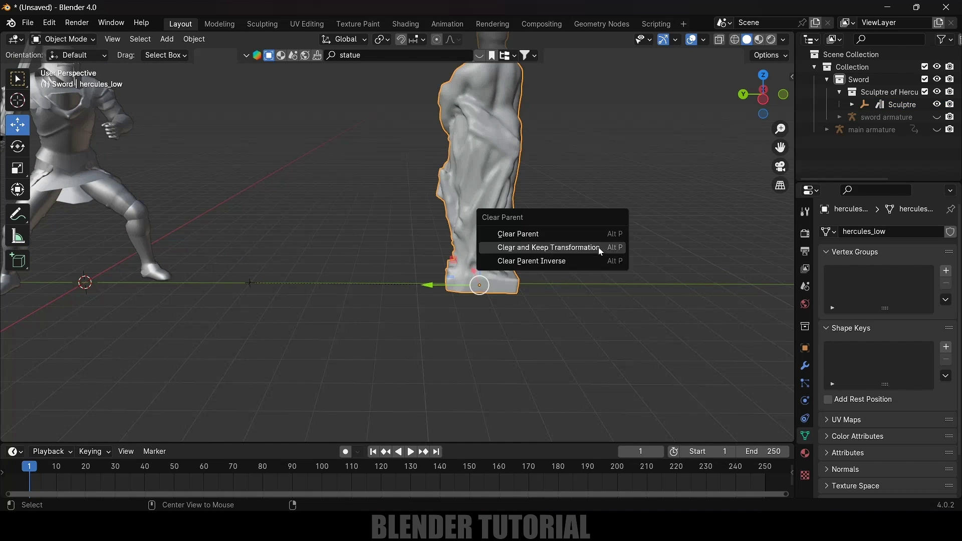
pyautogui.hotkey('alt', 'p')
pyautogui.click(599, 248)
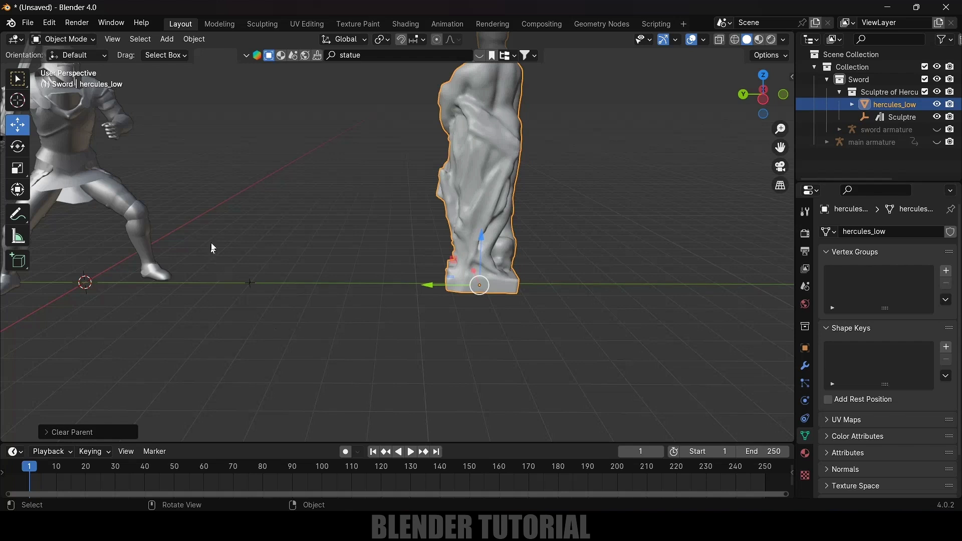
pyautogui.moveTo(219, 234); pyautogui.dragTo(329, 346)
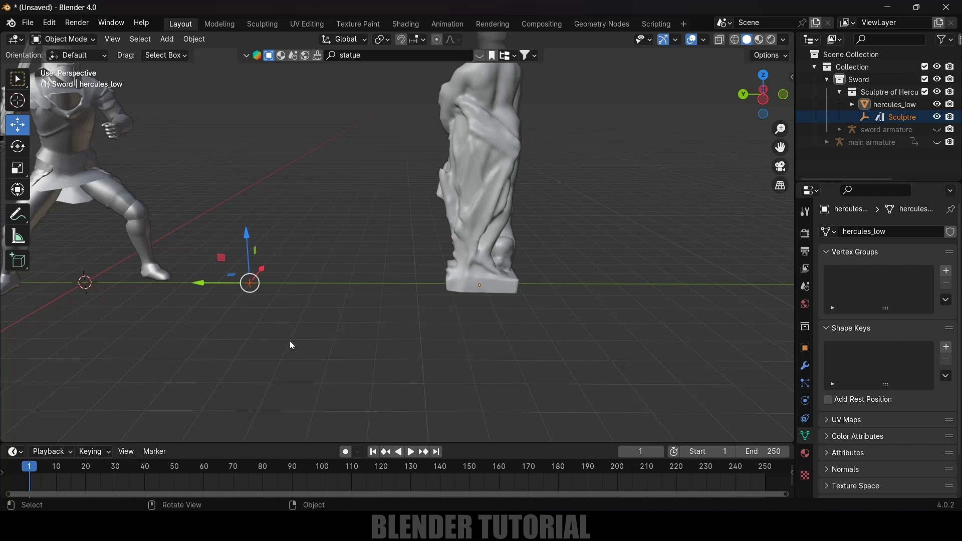
pyautogui.press('Delete')
# - Rotate the hercules_low statue about the vertical axis in top view so that it faces the knight
pyautogui.moveTo(289, 340); pyautogui.dragTo(531, 343, button='middle')
pyautogui.press('KP_7')
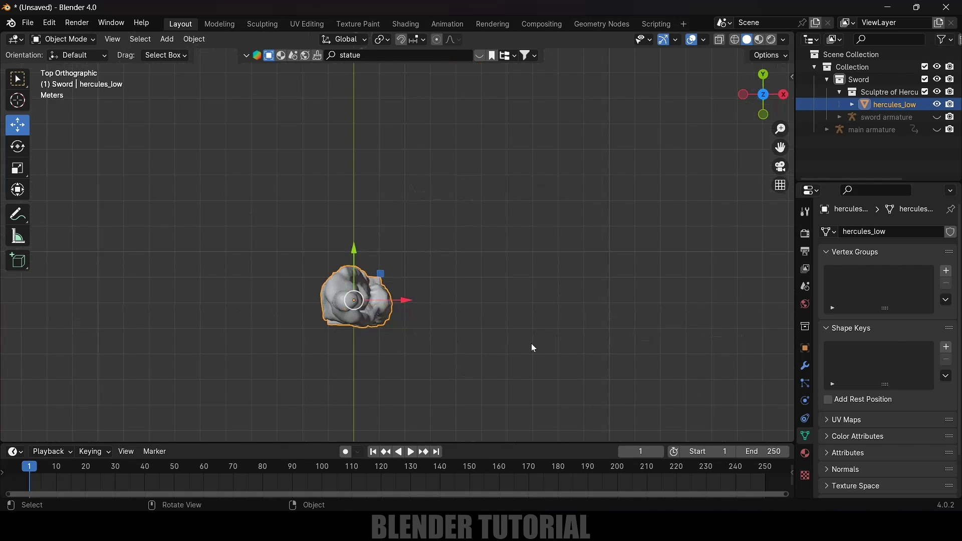
pyautogui.click(19, 153)
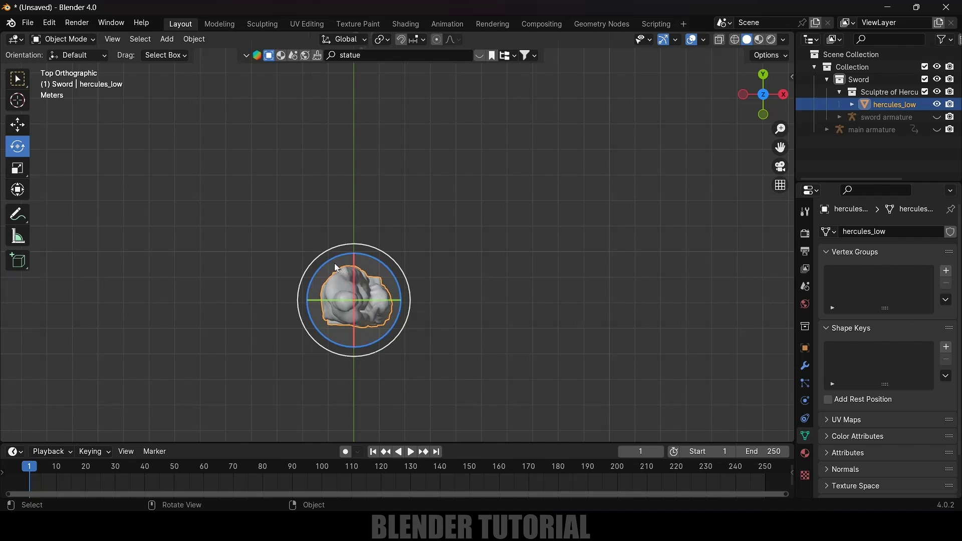
pyautogui.moveTo(326, 260); pyautogui.dragTo(316, 332)
pyautogui.moveTo(315, 333); pyautogui.dragTo(405, 276, button='middle')
# - Move the statue along Y to within the sword's reach, adjusting its position against the slash pose at frame 39
pyautogui.click(17, 124)
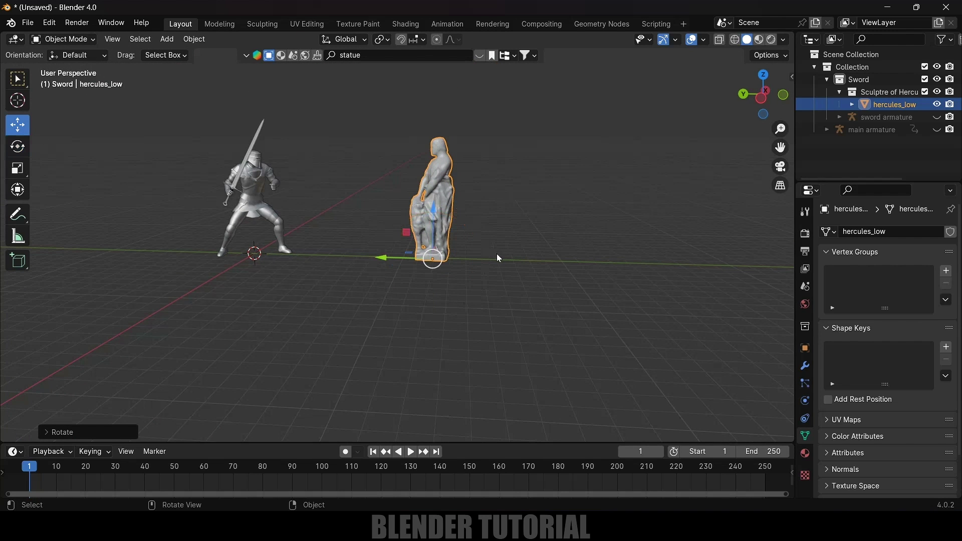
pyautogui.moveTo(497, 254); pyautogui.dragTo(556, 223, button='middle')
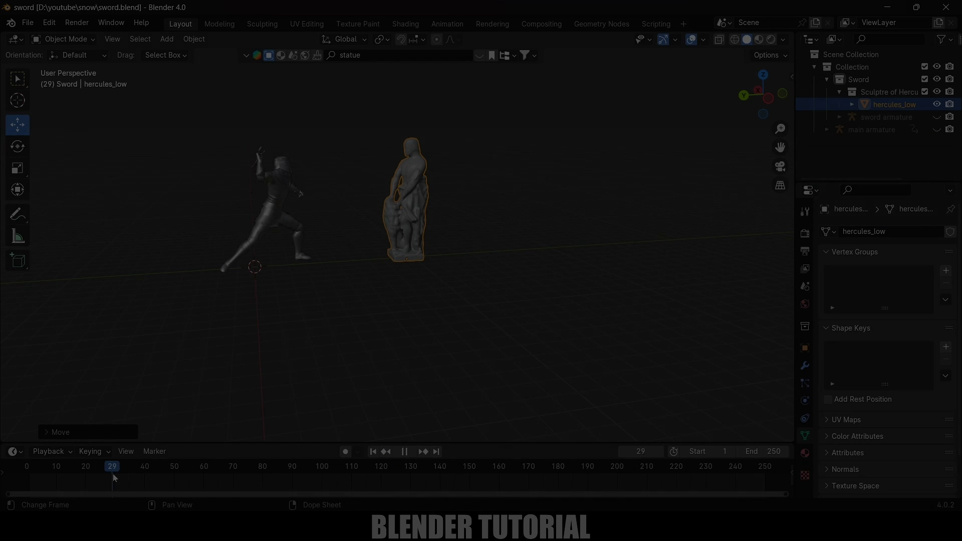
pyautogui.moveTo(112, 473); pyautogui.dragTo(140, 474)
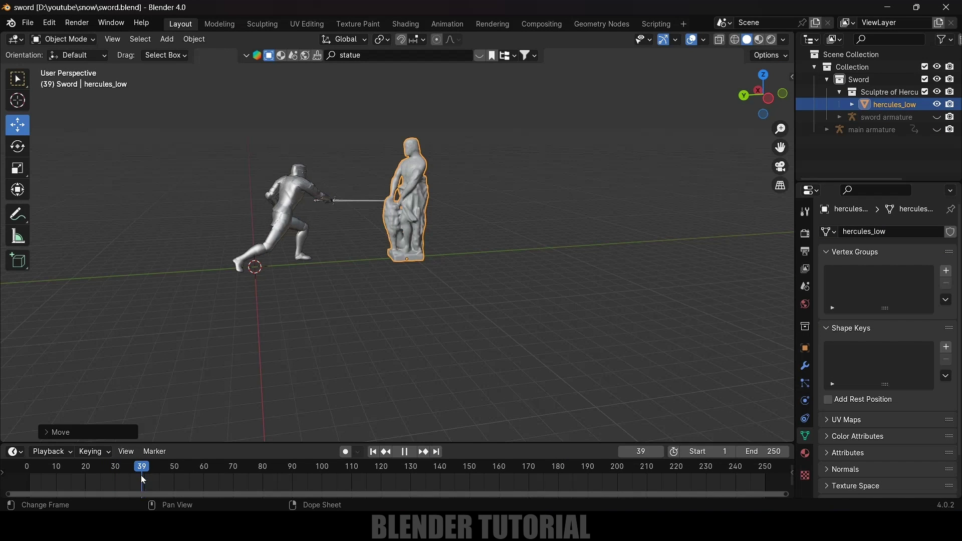
pyautogui.moveTo(453, 327); pyautogui.dragTo(420, 299, button='middle')
pyautogui.moveTo(359, 264); pyautogui.dragTo(321, 264)
# - Inspect the sword's contact with the statue, go to frame 38, and unhide the sword armature in the viewport
pyautogui.moveTo(321, 263); pyautogui.dragTo(399, 309, button='middle')
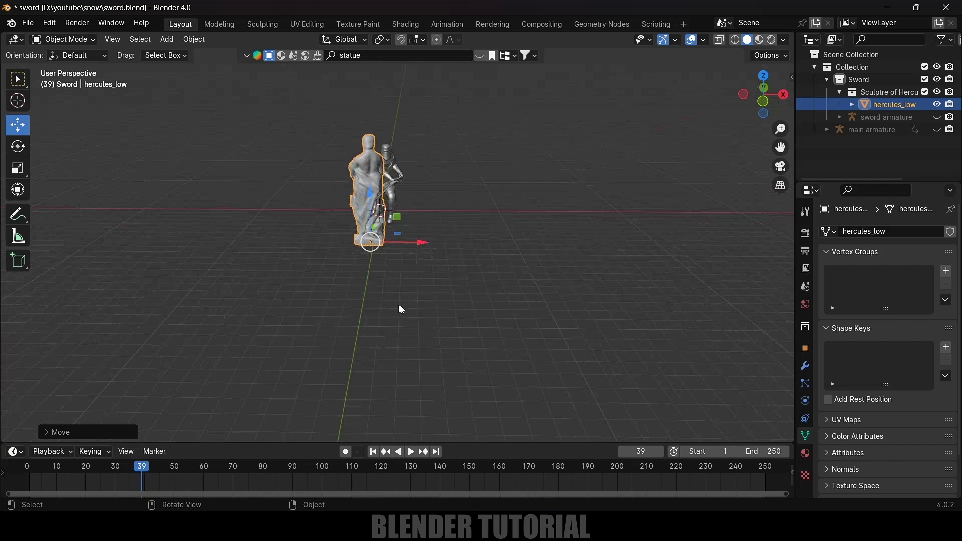
pyautogui.scroll(10, 399, 309)
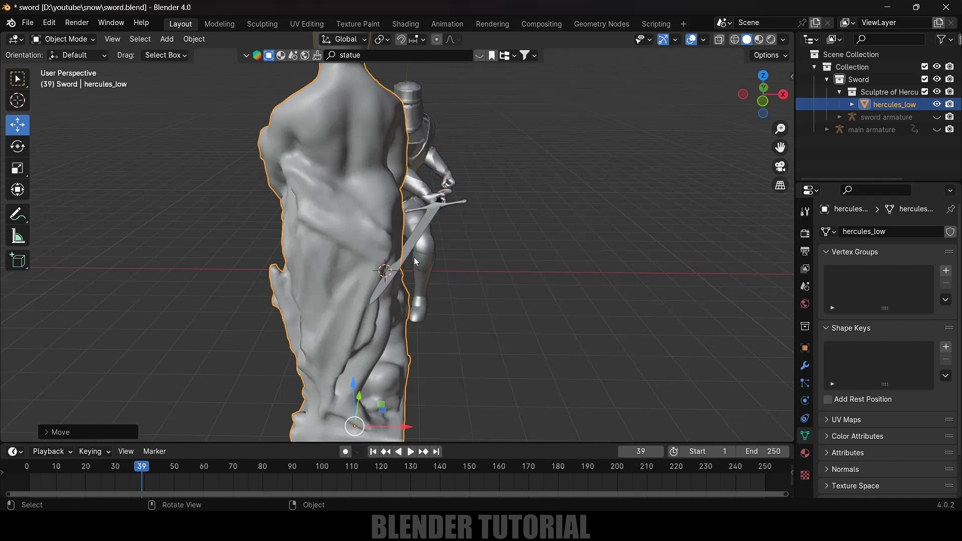
pyautogui.moveTo(414, 257); pyautogui.dragTo(493, 270, button='middle')
pyautogui.click(140, 470)
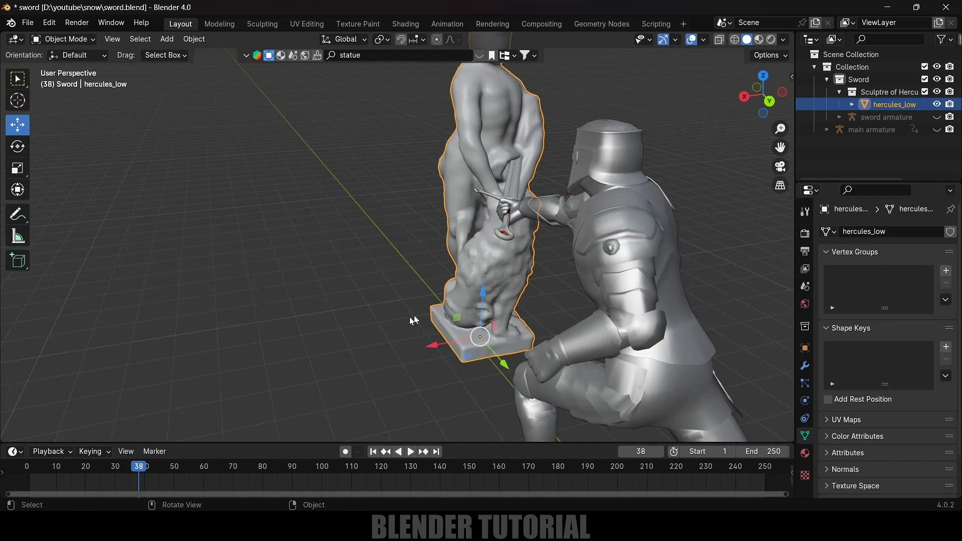
pyautogui.moveTo(414, 320); pyautogui.dragTo(372, 276, button='middle')
pyautogui.moveTo(371, 273); pyautogui.dragTo(546, 194, button='middle')
pyautogui.click(929, 117)
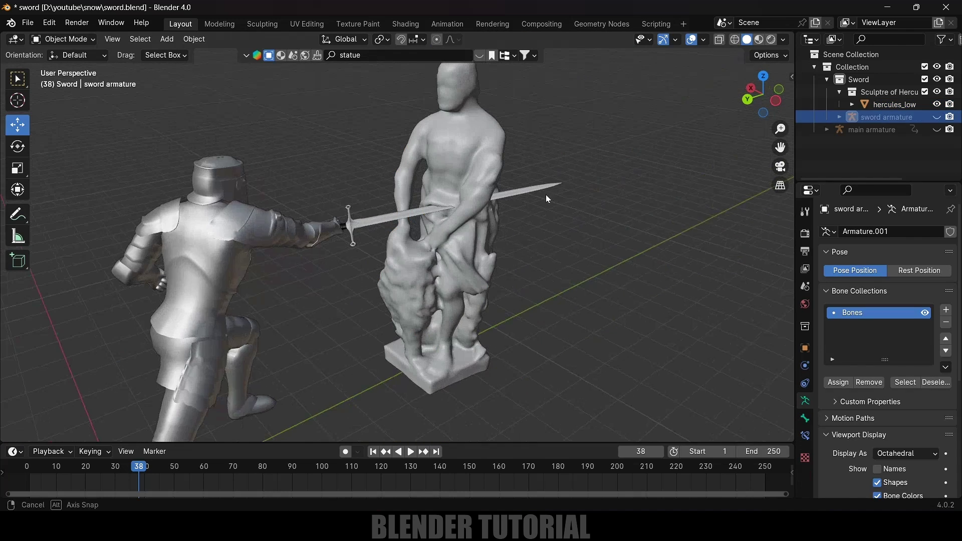
pyautogui.click(936, 117)
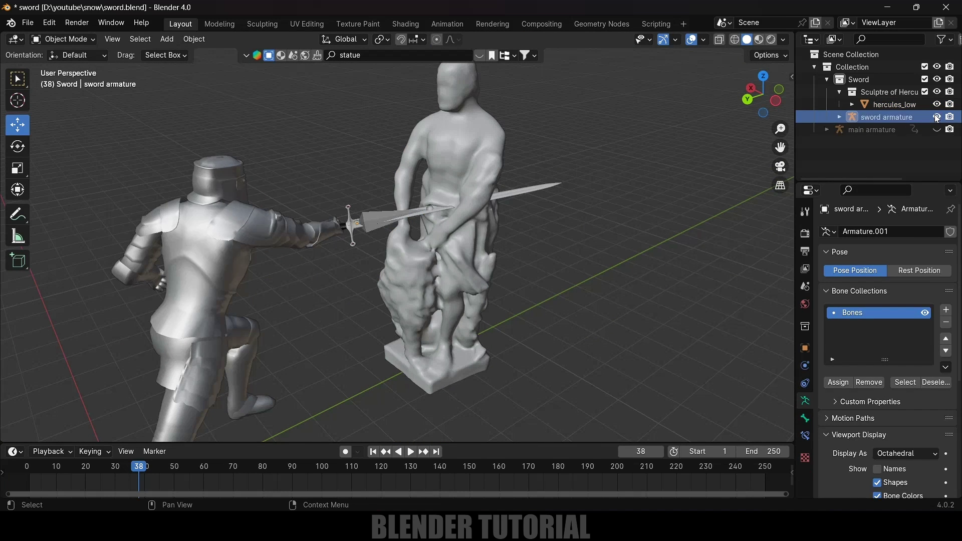
# - Select the sword armature and set the transform orientation to Local
pyautogui.click(377, 214)
pyautogui.scroll(3, 423, 263)
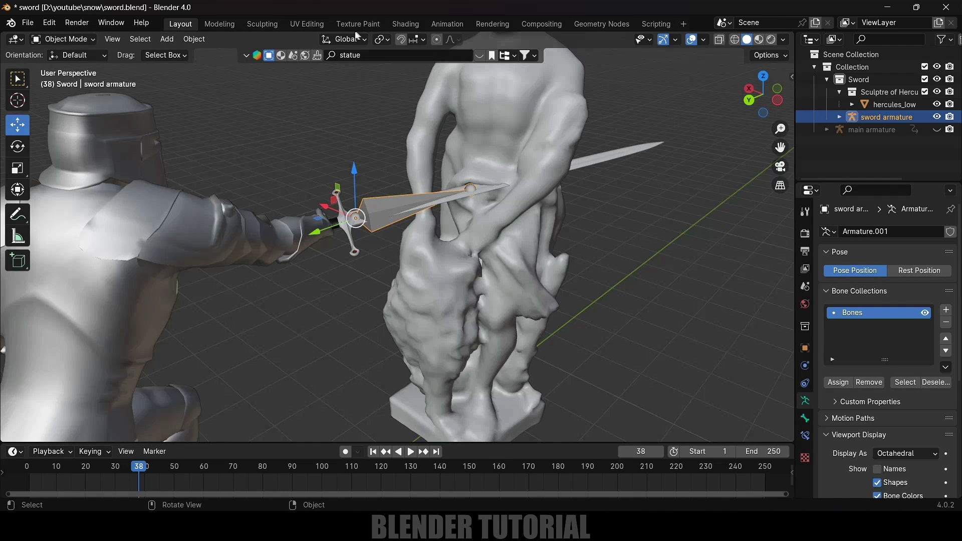
pyautogui.click(357, 36)
pyautogui.click(320, 92)
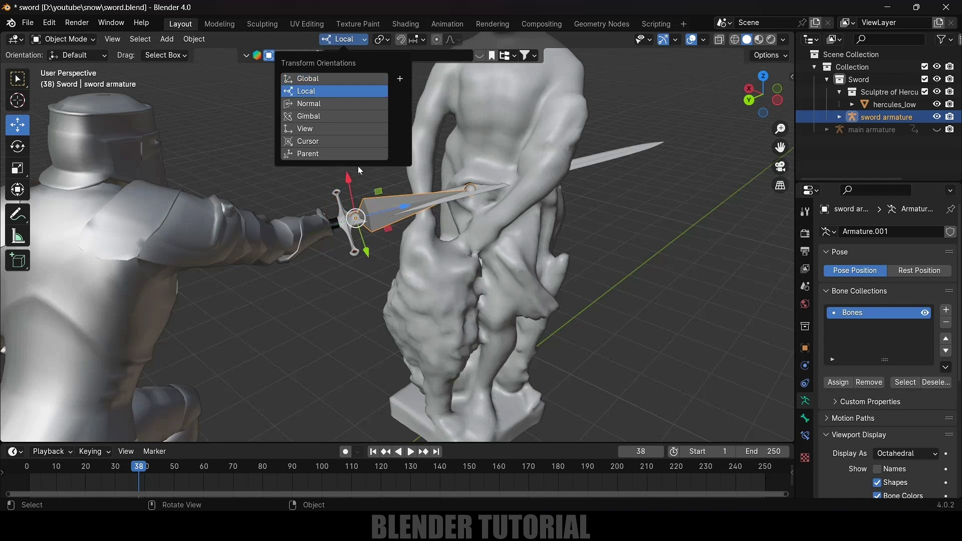
# - Rotate the sword armature around its local axis at frame 38 to adjust the blade's angle through the statue
pyautogui.moveTo(472, 234); pyautogui.dragTo(566, 222, button='middle')
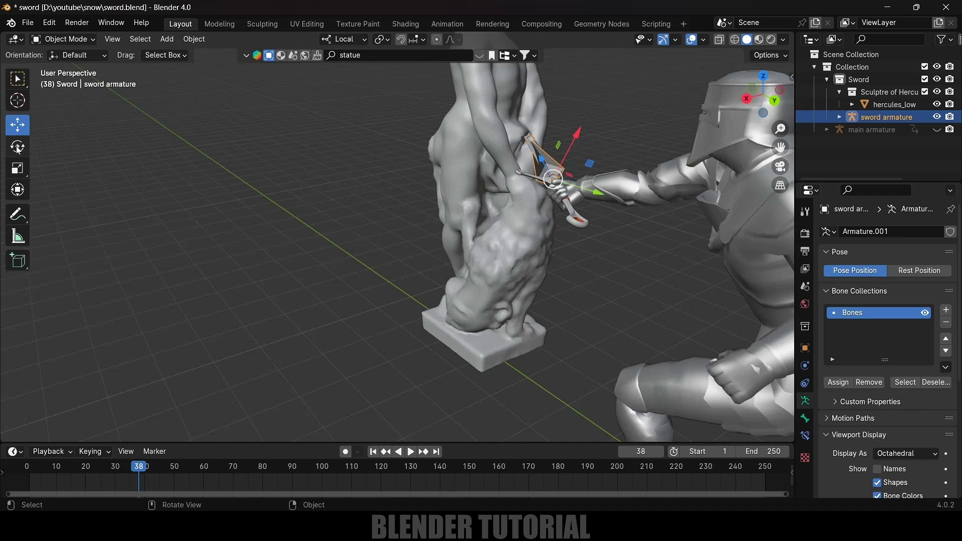
pyautogui.click(17, 148)
pyautogui.moveTo(431, 221); pyautogui.dragTo(496, 201, button='middle')
pyautogui.moveTo(539, 138); pyautogui.dragTo(505, 156)
pyautogui.moveTo(505, 156); pyautogui.dragTo(483, 259, button='middle')
# - Compare the sword's slash path across the statue from the front, advancing to frame 39
pyautogui.press('KP_1')
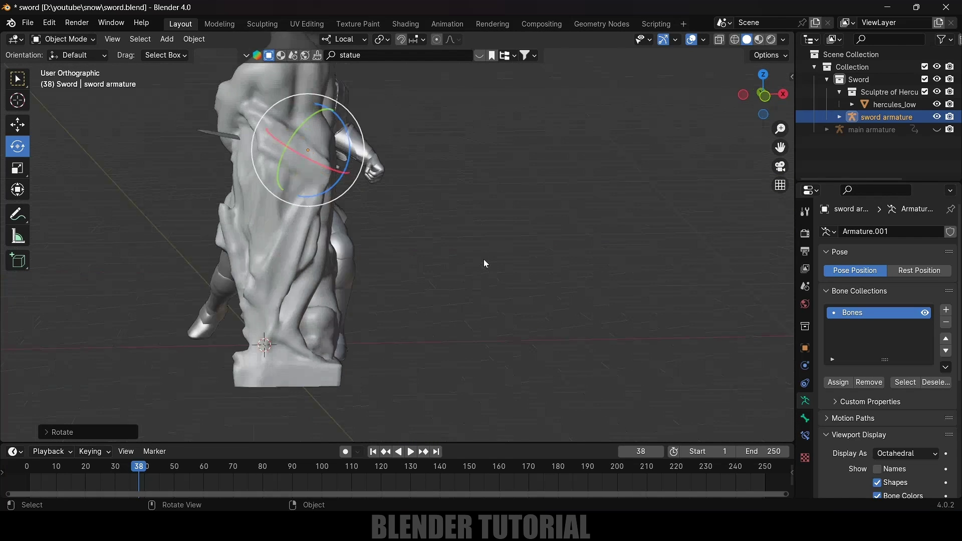
pyautogui.scroll(-2, 483, 259)
pyautogui.scroll(1, 308, 239)
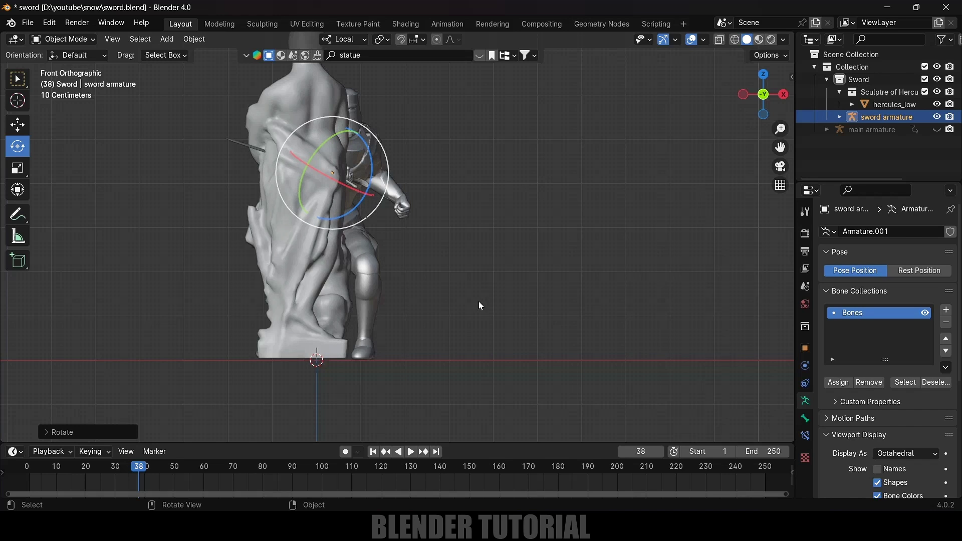
pyautogui.press('Right')
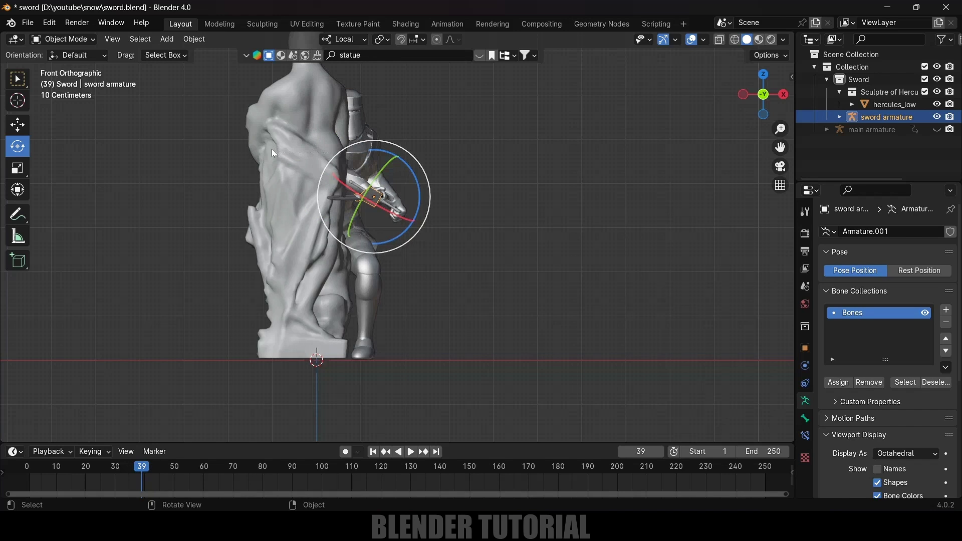
# - Annotate the sword's slash line across the statue from the front at frame 38, with annotation placement set to Surface
pyautogui.click(18, 125)
pyautogui.click(17, 216)
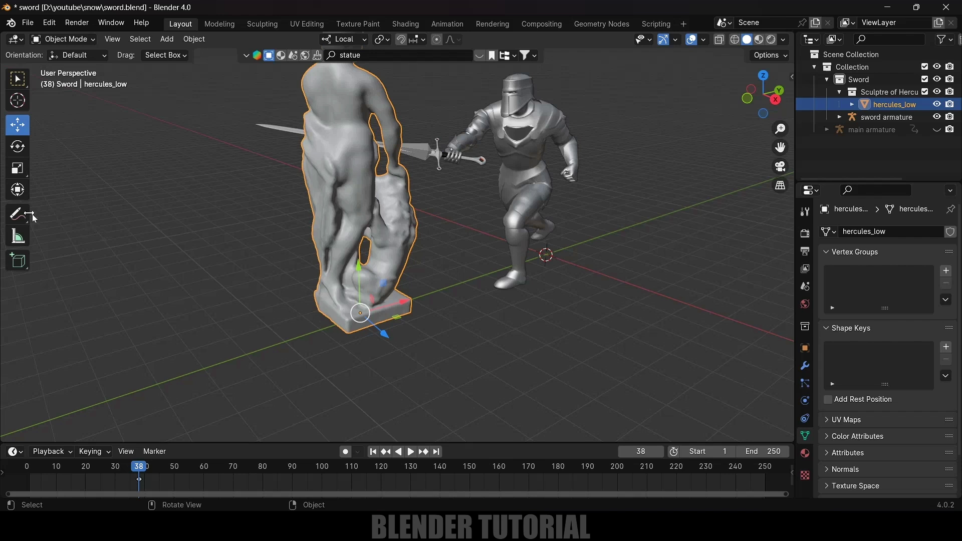
pyautogui.moveTo(20, 216); pyautogui.dragTo(65, 219)
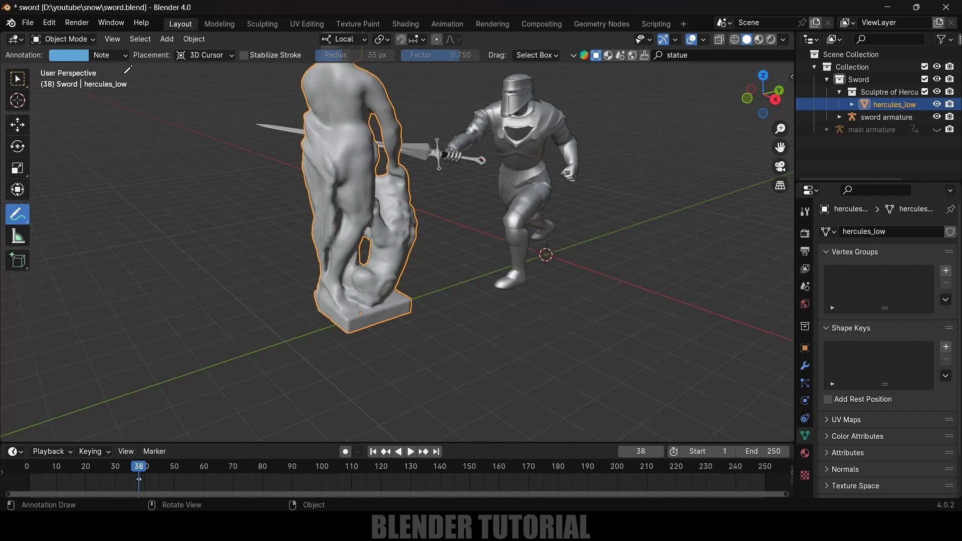
pyautogui.click(205, 56)
pyautogui.click(206, 97)
pyautogui.press('KP_1')
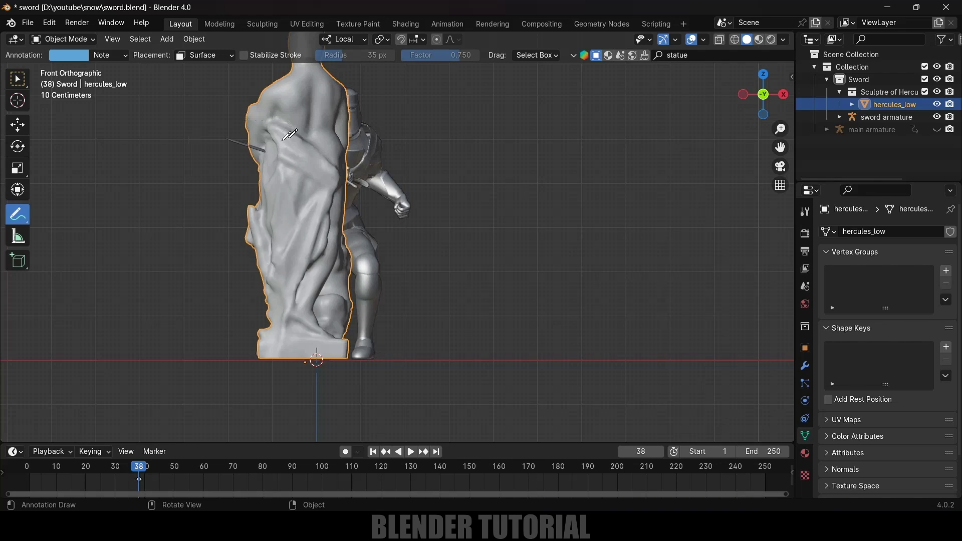
pyautogui.moveTo(260, 151); pyautogui.dragTo(345, 199)
pyautogui.moveTo(263, 149); pyautogui.dragTo(345, 197)
pyautogui.click(18, 125)
# - Add a plane, scale it up to a large floor size, and move it beneath the statue
pyautogui.moveTo(576, 245); pyautogui.dragTo(468, 267, button='middle')
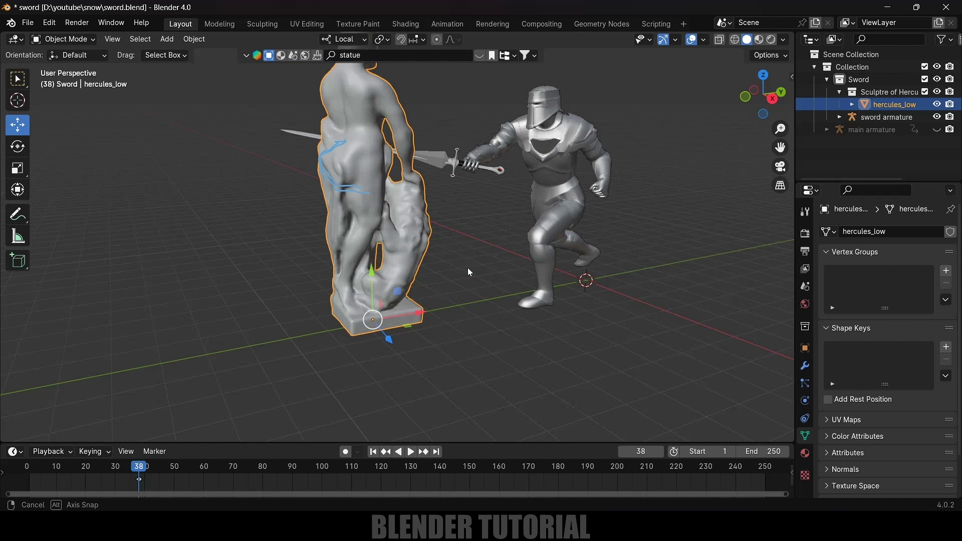
pyautogui.moveTo(357, 156); pyautogui.dragTo(336, 186, button='middle')
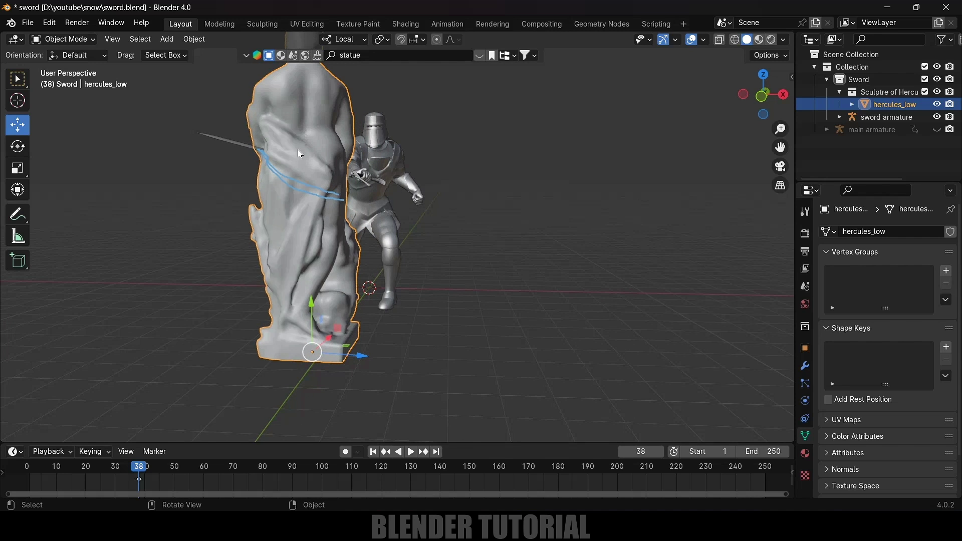
pyautogui.moveTo(296, 167); pyautogui.dragTo(348, 198, button='middle')
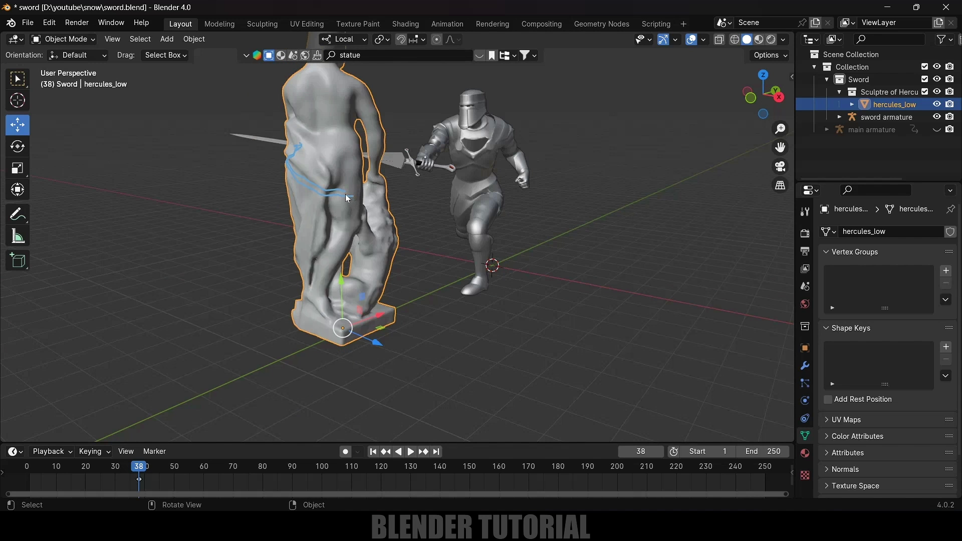
pyautogui.moveTo(484, 202); pyautogui.dragTo(458, 271, button='middle')
pyautogui.scroll(-2, 456, 264)
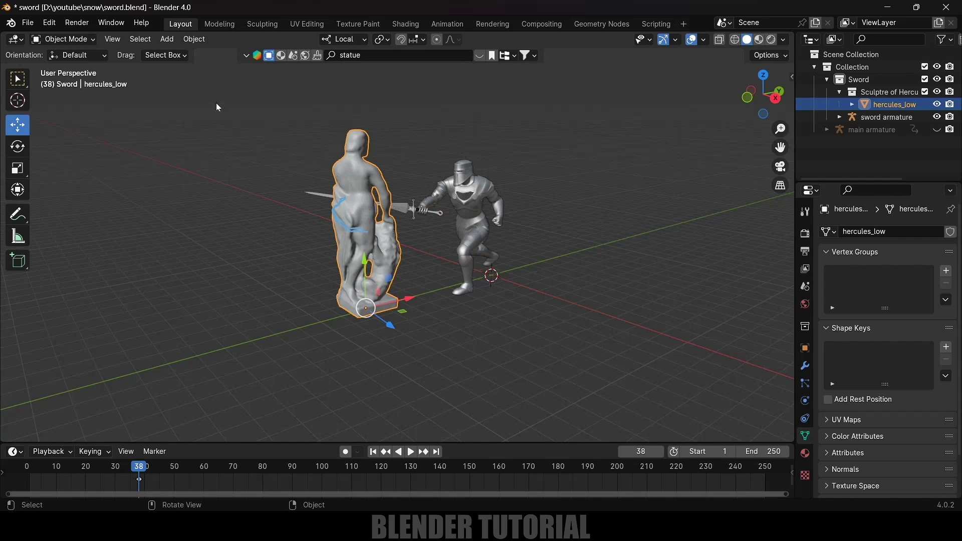
pyautogui.click(168, 39)
pyautogui.moveTo(190, 54)
pyautogui.click(283, 54)
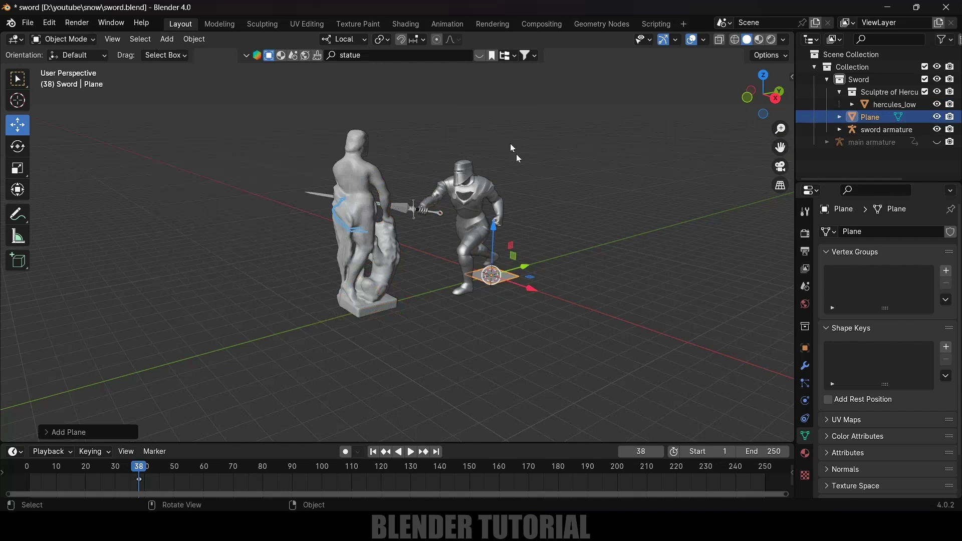
pyautogui.press('s')
pyautogui.click(772, 303)
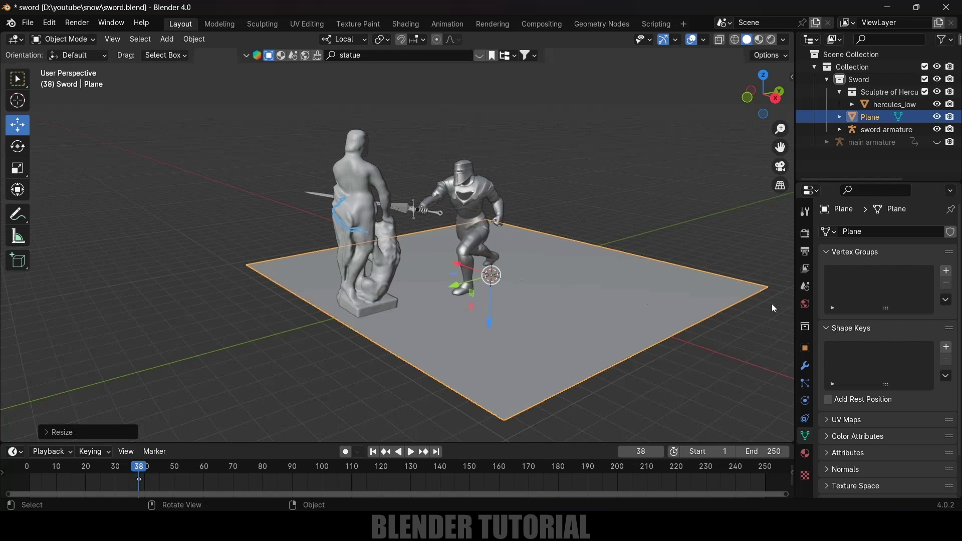
pyautogui.moveTo(460, 289); pyautogui.dragTo(351, 319)
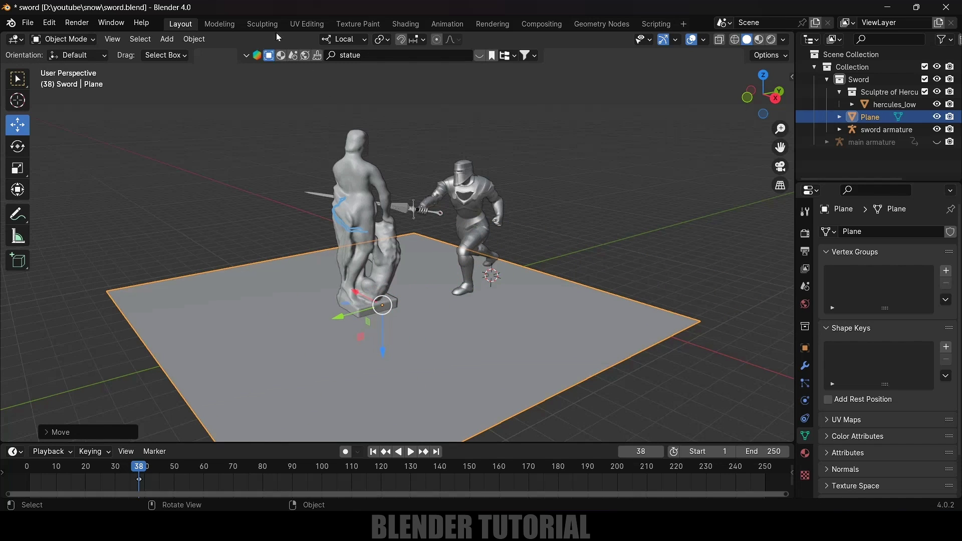
# - Set the transform orientation to Global, then raise and tilt the plane in front view to follow the annotated slash line
pyautogui.click(345, 39)
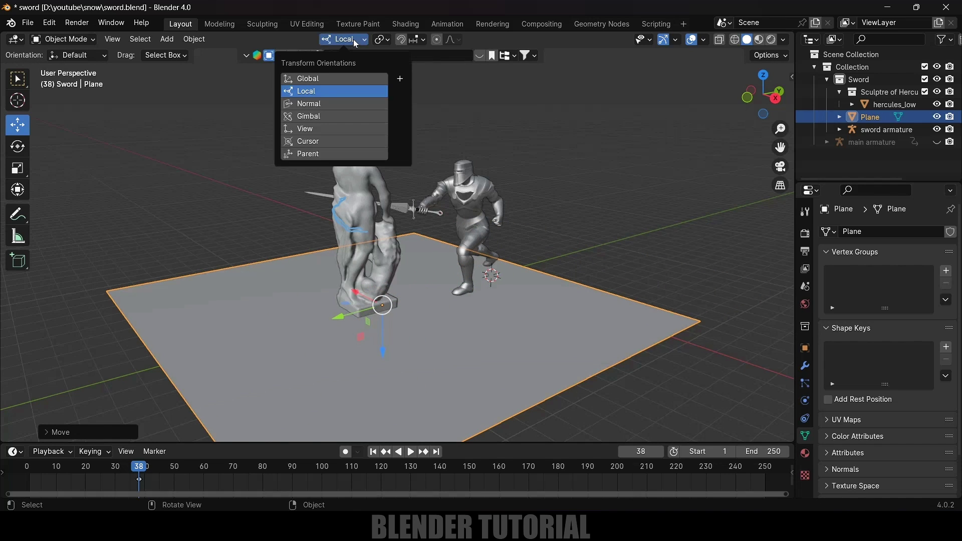
pyautogui.click(314, 76)
pyautogui.moveTo(450, 220); pyautogui.dragTo(508, 221, button='middle')
pyautogui.press('KP_1')
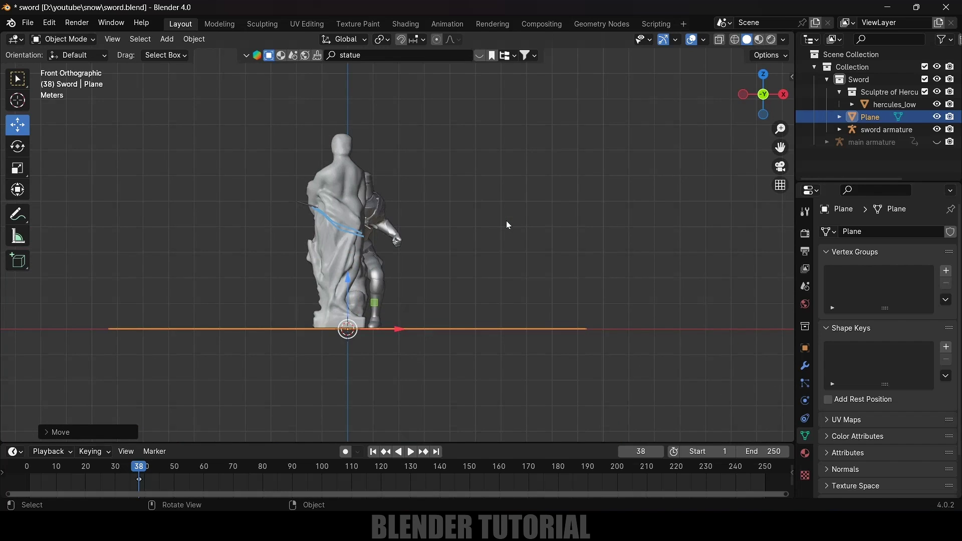
pyautogui.moveTo(324, 324); pyautogui.dragTo(202, 145)
pyautogui.click(18, 146)
pyautogui.moveTo(312, 155); pyautogui.dragTo(321, 175)
pyautogui.click(18, 125)
# - Scale the tilted plane down so it extends only a little beyond the statue's waist
pyautogui.moveTo(404, 198); pyautogui.dragTo(470, 262, button='middle')
pyautogui.scroll(-3, 471, 263)
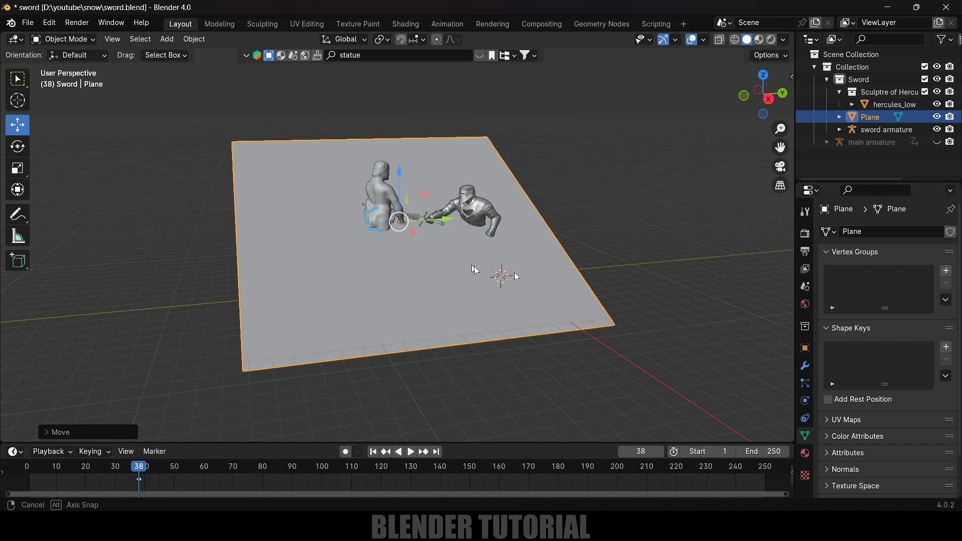
pyautogui.press('g')
pyautogui.click(439, 226)
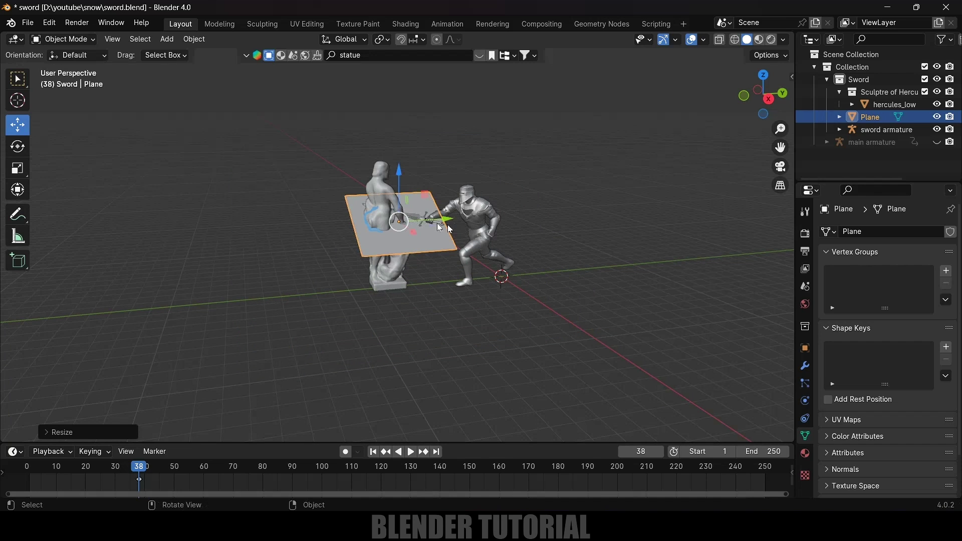
# - Apply rotation and scale to the Hercules statue, and apply the scale of the cutting plane
pyautogui.moveTo(441, 223); pyautogui.dragTo(427, 272, button='middle')
pyautogui.scroll(3, 495, 277)
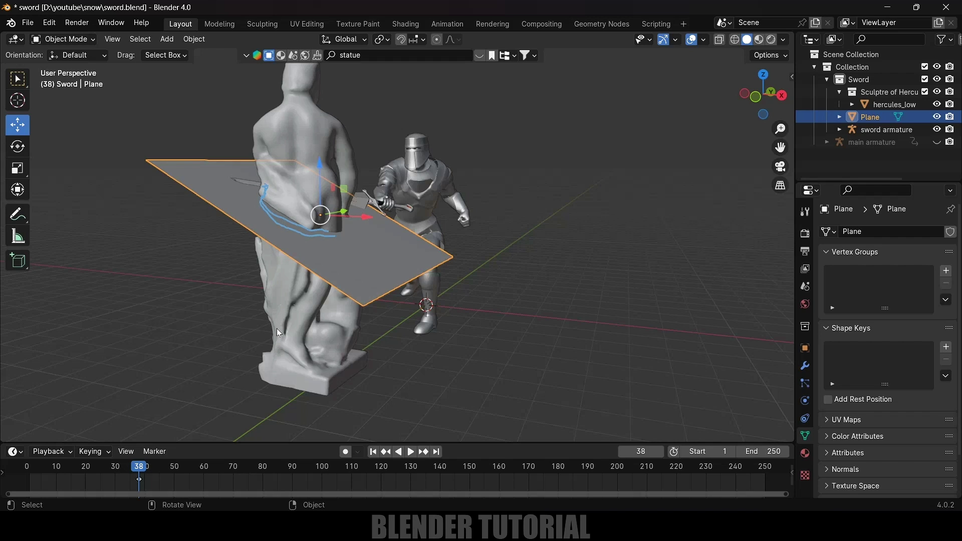
pyautogui.click(293, 127)
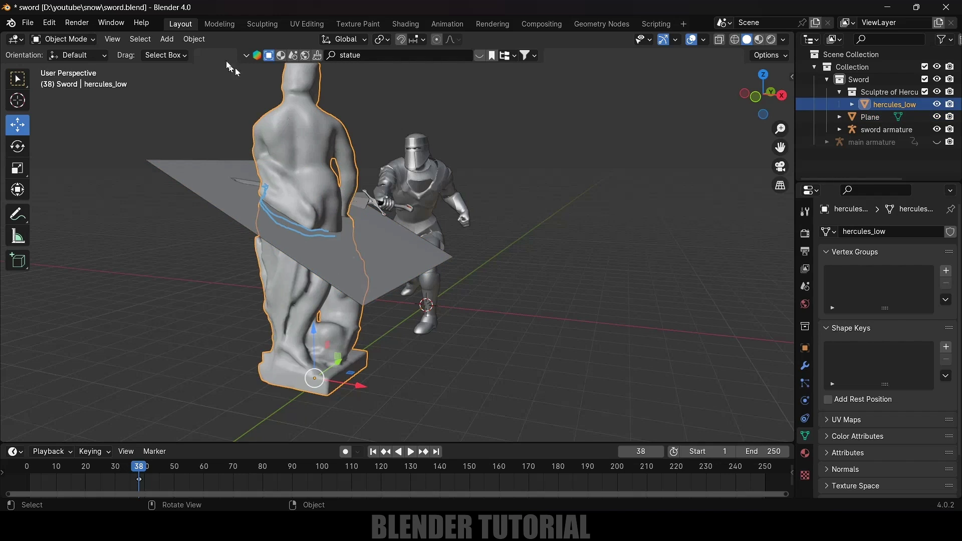
pyautogui.click(196, 41)
pyautogui.moveTo(278, 104)
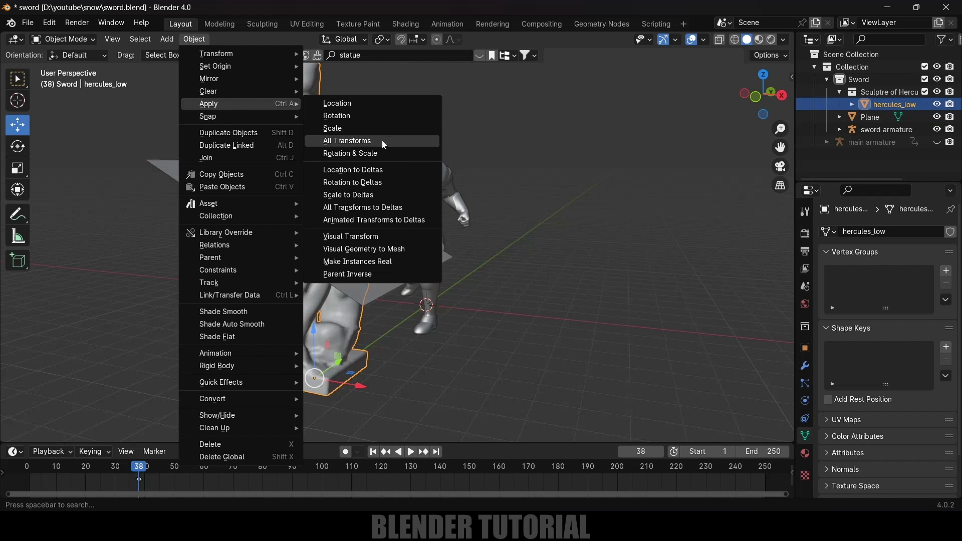
pyautogui.click(356, 152)
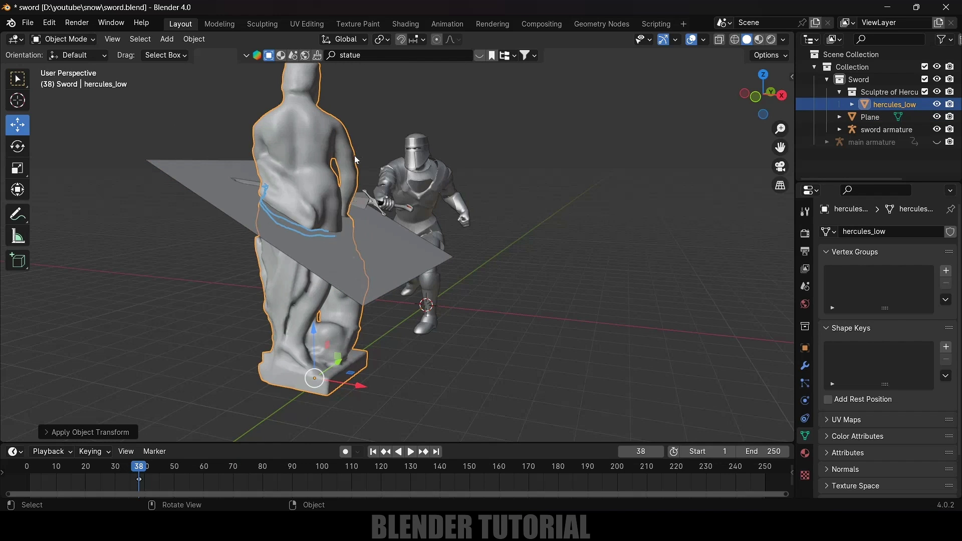
pyautogui.click(203, 176)
pyautogui.click(192, 39)
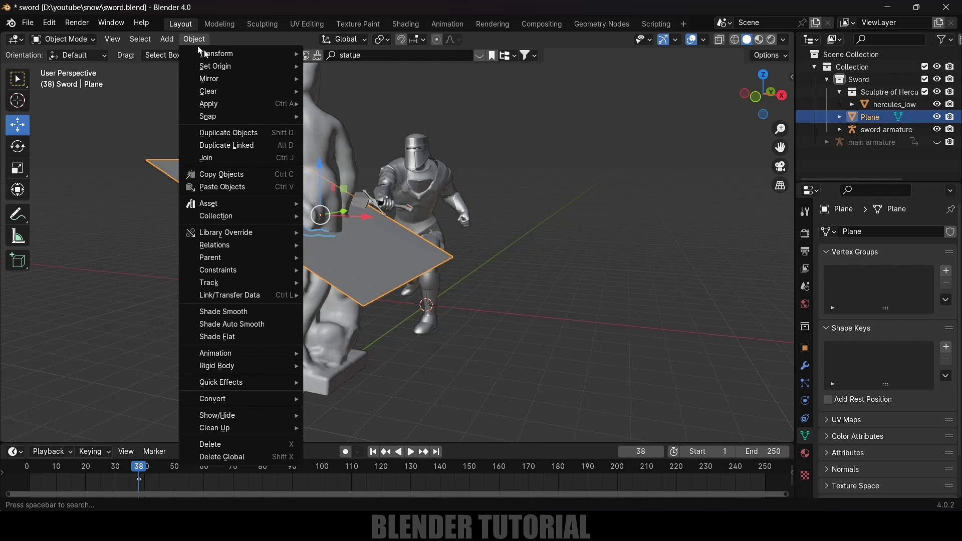
pyautogui.moveTo(236, 103)
pyautogui.click(363, 130)
# - Try to cut the statue with a Boolean modifier set to Difference, using the plane as its object
pyautogui.moveTo(451, 230); pyautogui.dragTo(491, 264, button='middle')
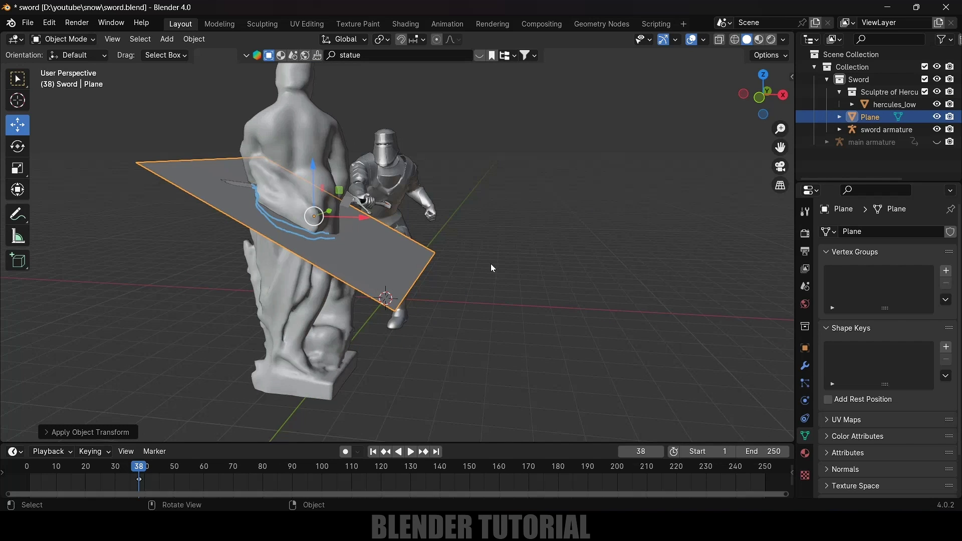
pyautogui.scroll(-2, 436, 255)
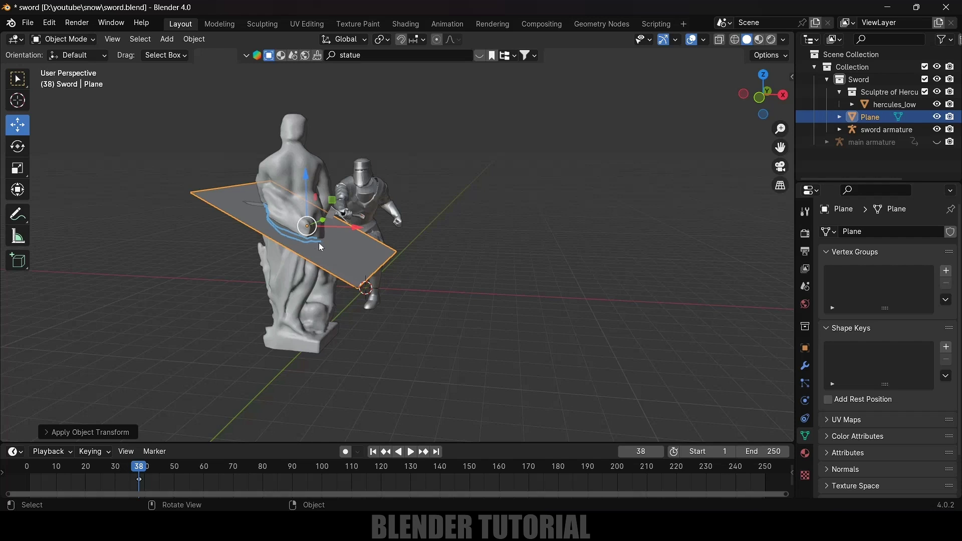
pyautogui.click(293, 161)
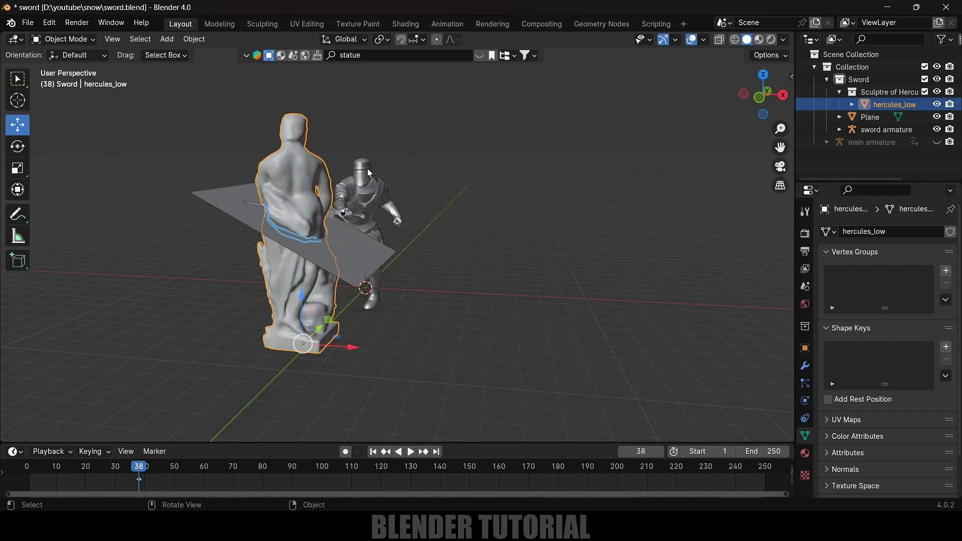
pyautogui.click(805, 366)
pyautogui.click(876, 234)
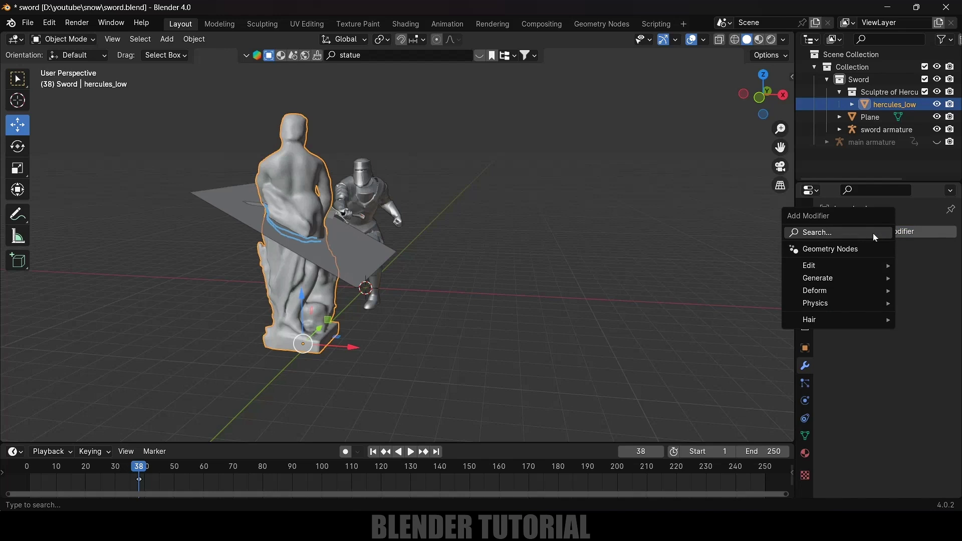
pyautogui.moveTo(830, 279)
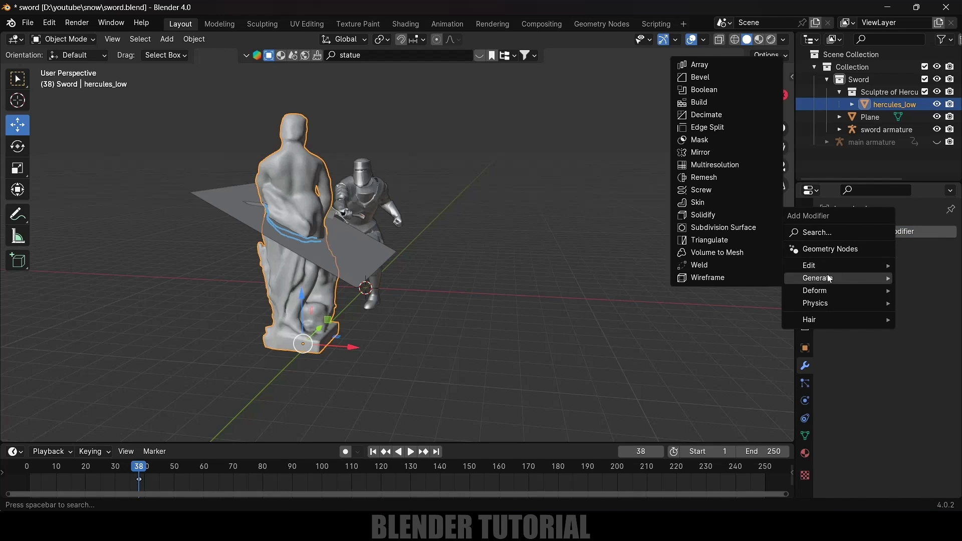
pyautogui.click(706, 90)
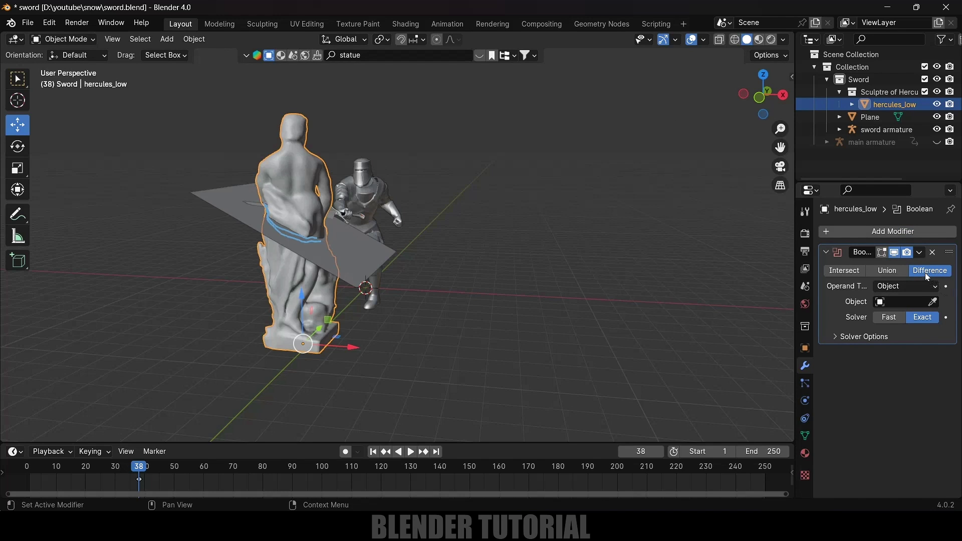
pyautogui.click(933, 302)
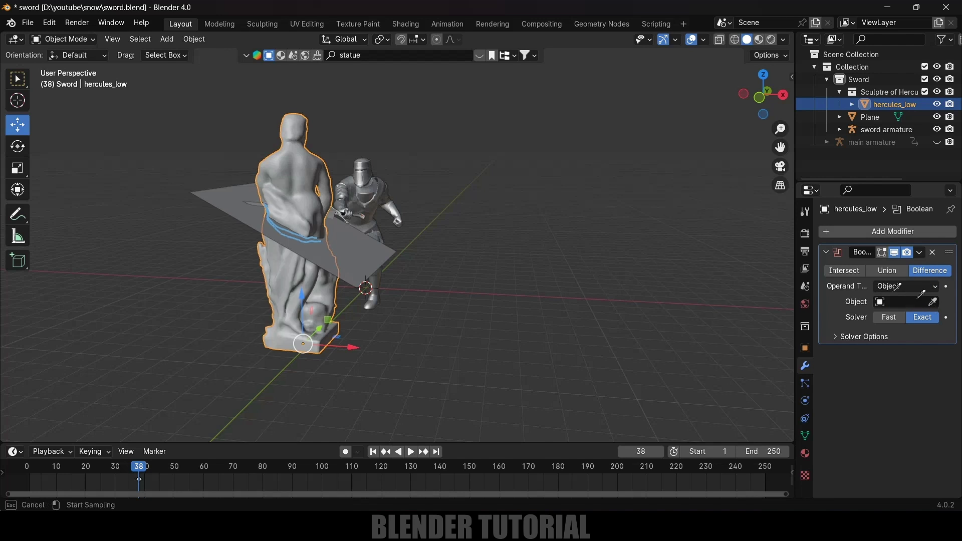
pyautogui.click(379, 323)
# - Inspect the statue's cut from behind and remove its Boolean modifier
pyautogui.moveTo(380, 323); pyautogui.dragTo(427, 322, button='middle')
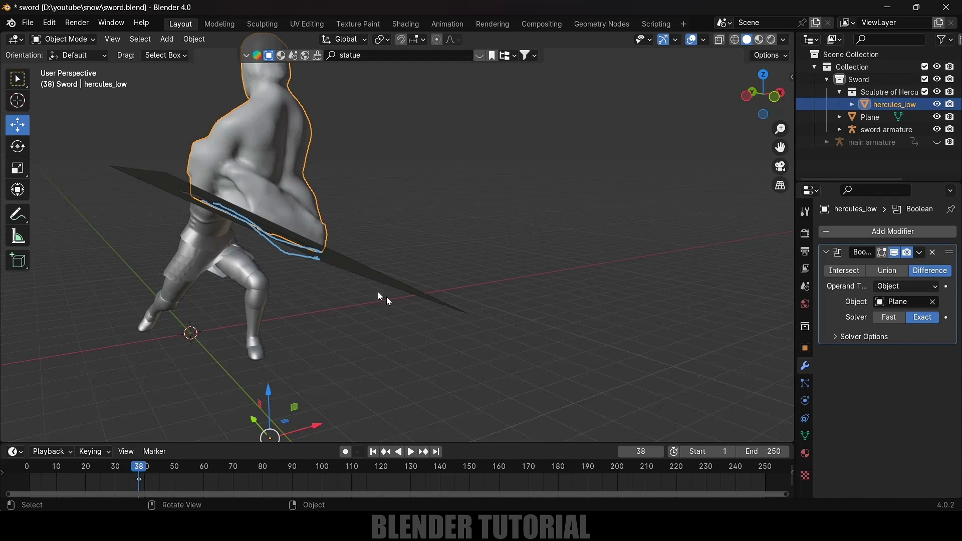
pyautogui.scroll(-3, 378, 293)
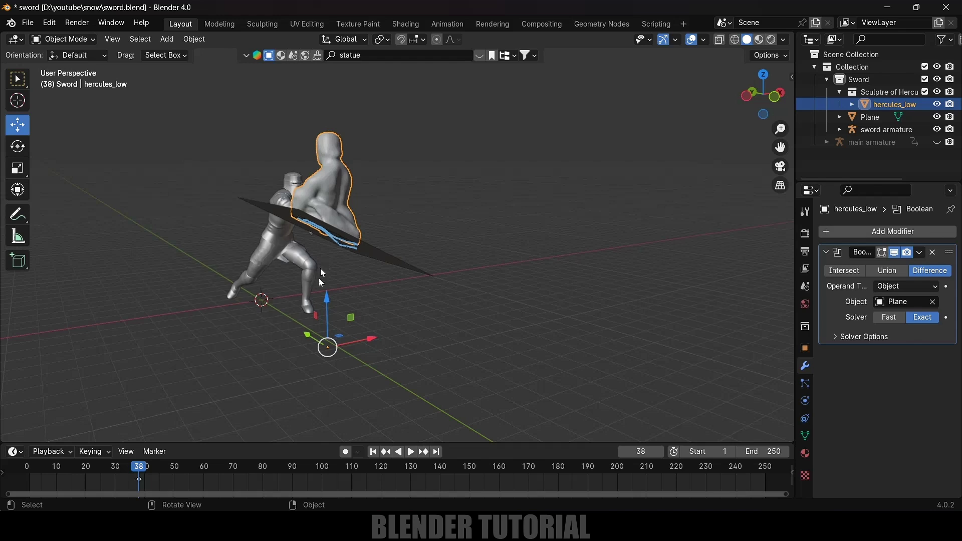
pyautogui.click(932, 253)
# - Add a Solidify modifier with a thickness of 0.003 m to the cutting plane and apply it
pyautogui.moveTo(371, 286); pyautogui.dragTo(422, 290, button='middle')
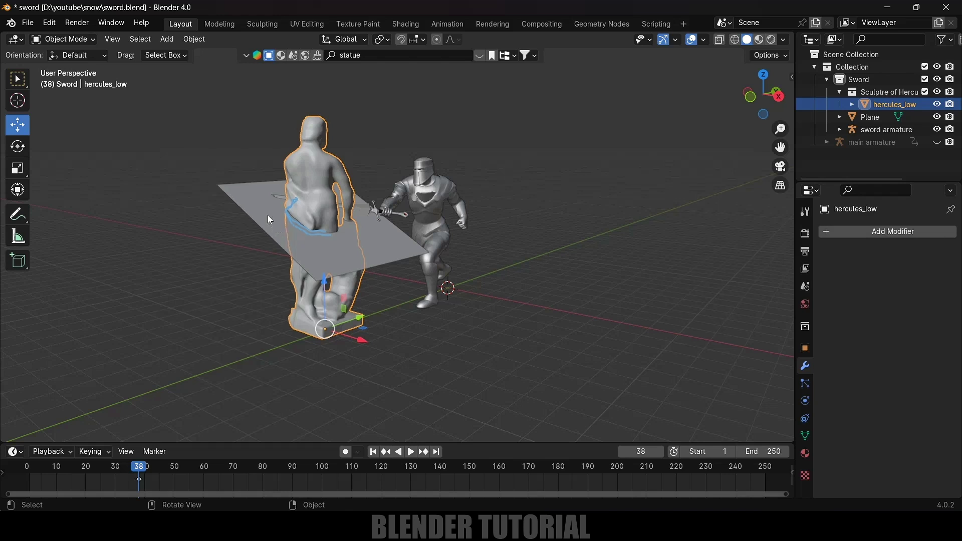
pyautogui.scroll(3, 256, 240)
pyautogui.click(221, 209)
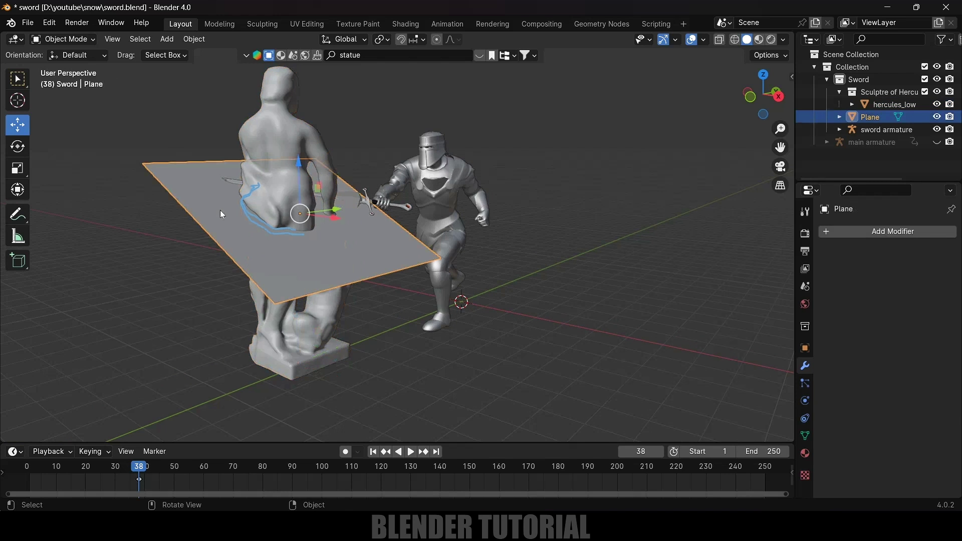
pyautogui.click(876, 234)
pyautogui.moveTo(876, 233)
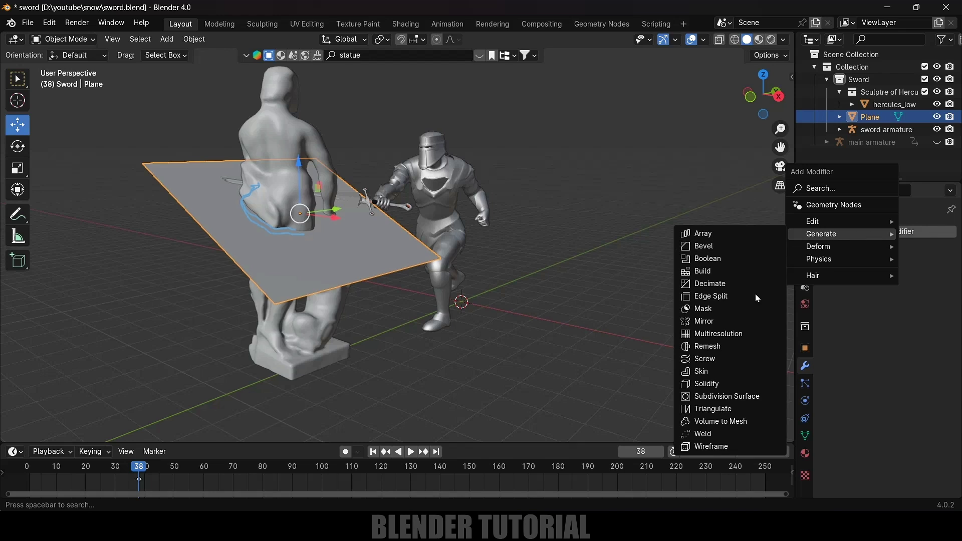
pyautogui.click(703, 384)
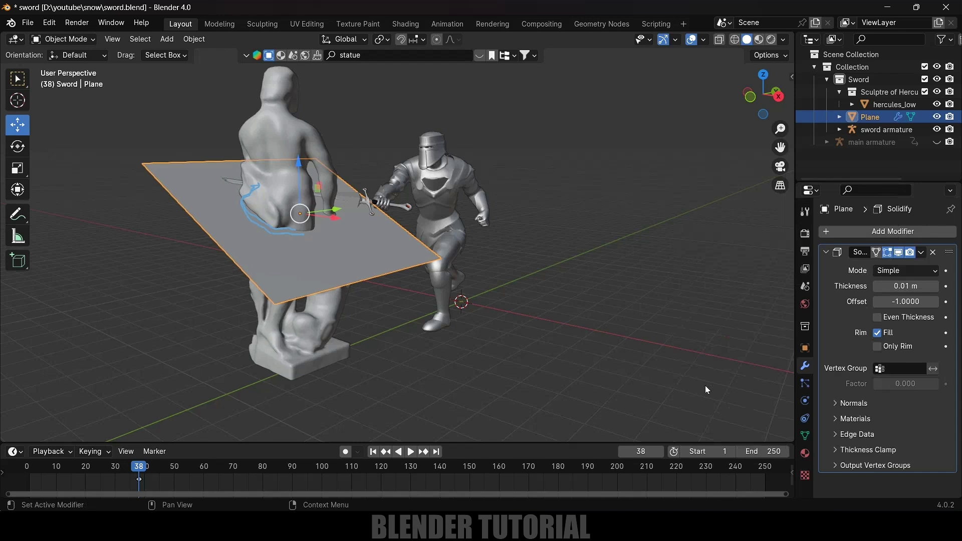
pyautogui.click(899, 286)
pyautogui.write('0.003')
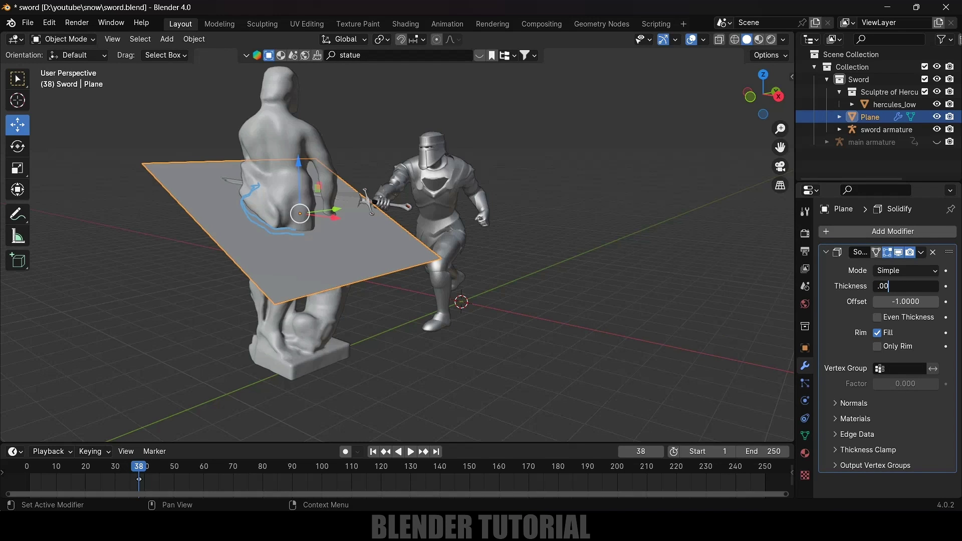
pyautogui.press('Return')
pyautogui.click(921, 252)
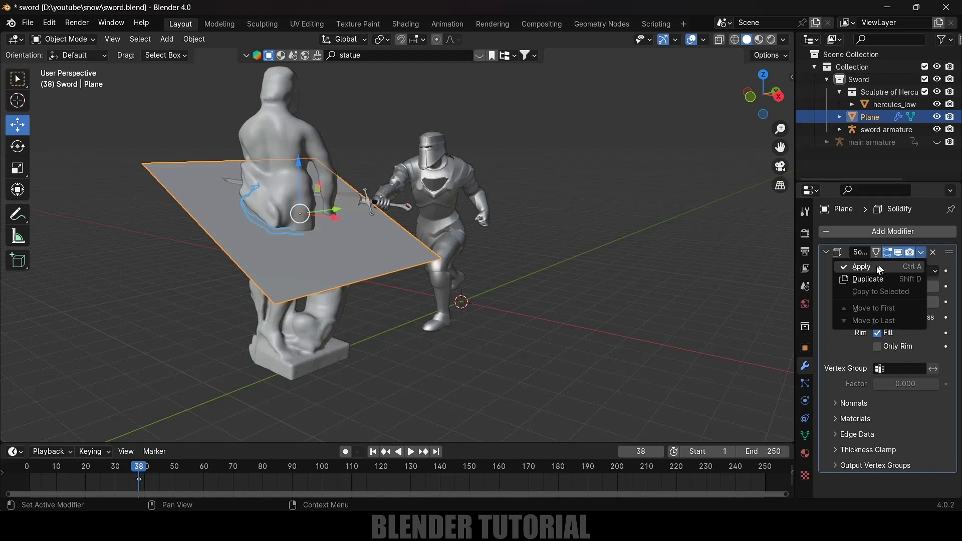
pyautogui.click(880, 269)
pyautogui.moveTo(459, 254); pyautogui.dragTo(407, 148, button='middle')
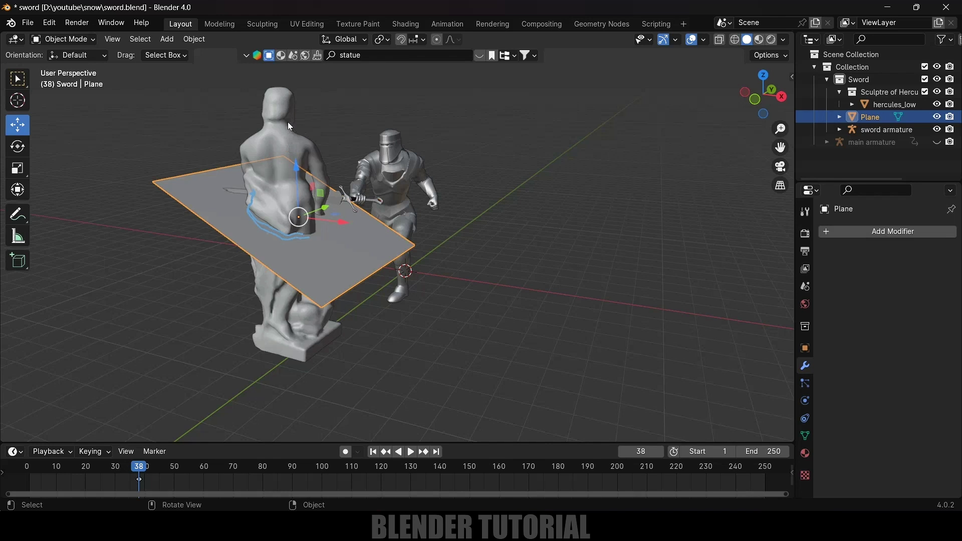
# - Duplicate the Hercules statue, keeping the copy in exactly the same place as the original
pyautogui.click(288, 147)
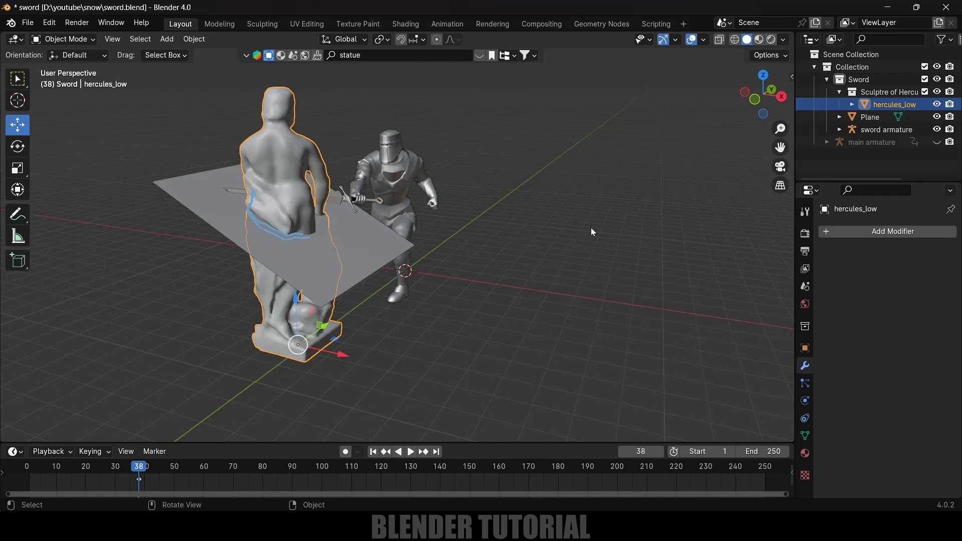
pyautogui.hotkey('shift', 'd')
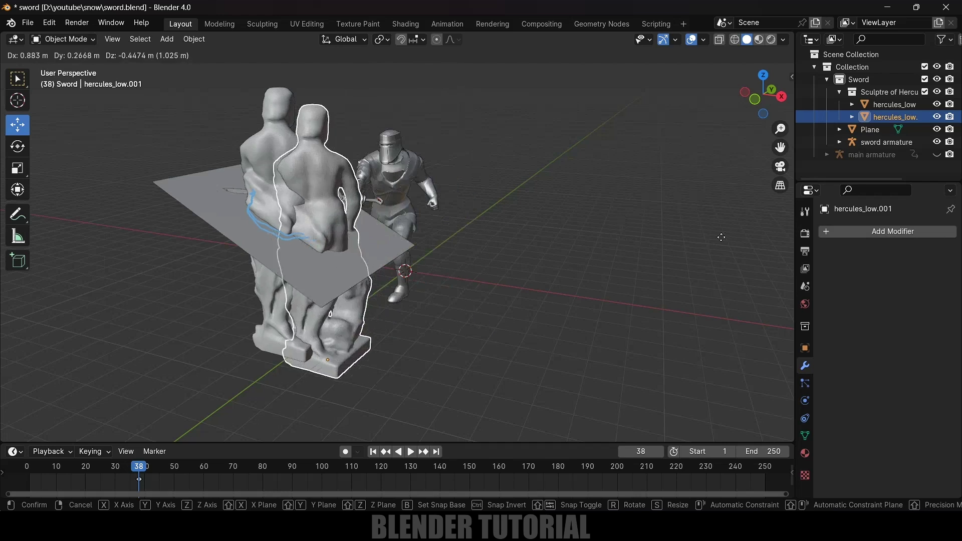
pyautogui.rightClick(646, 225)
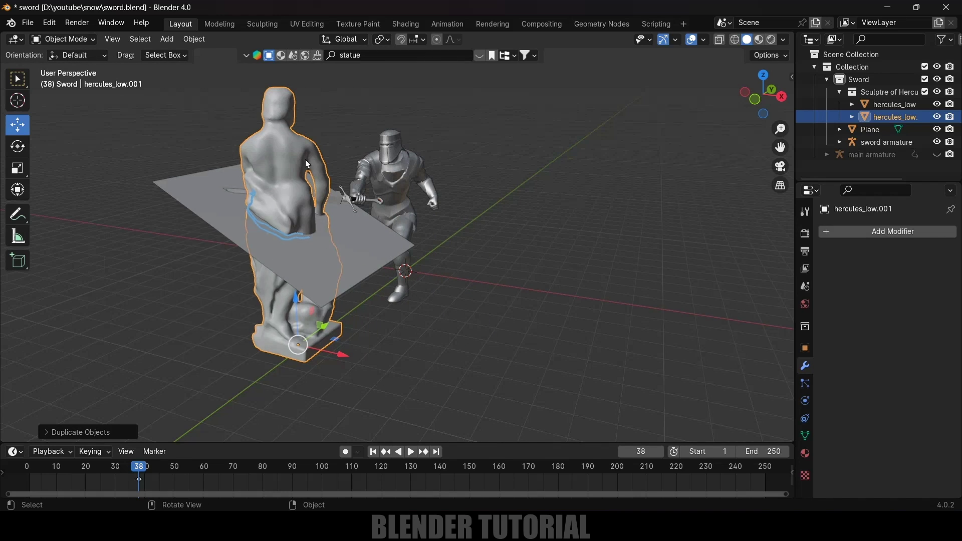
# - Move the duplicated statue to a new collection named "hide crack" and hide that collection in the viewport
pyautogui.press('m')
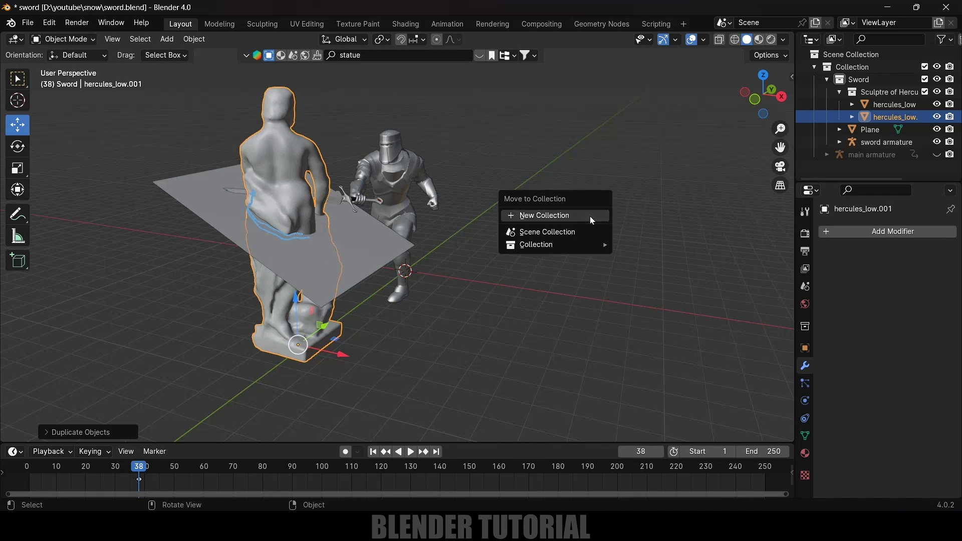
pyautogui.click(551, 220)
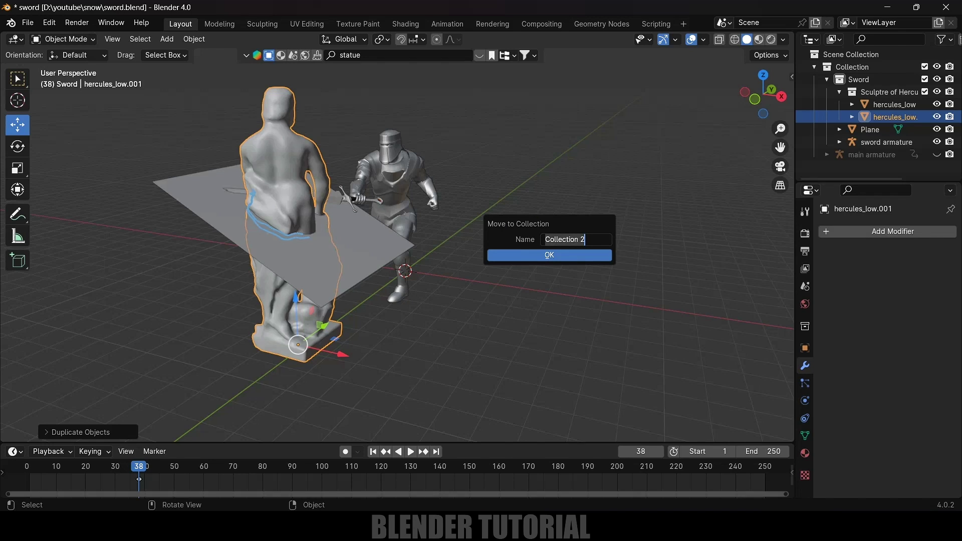
pyautogui.write('hide crack')
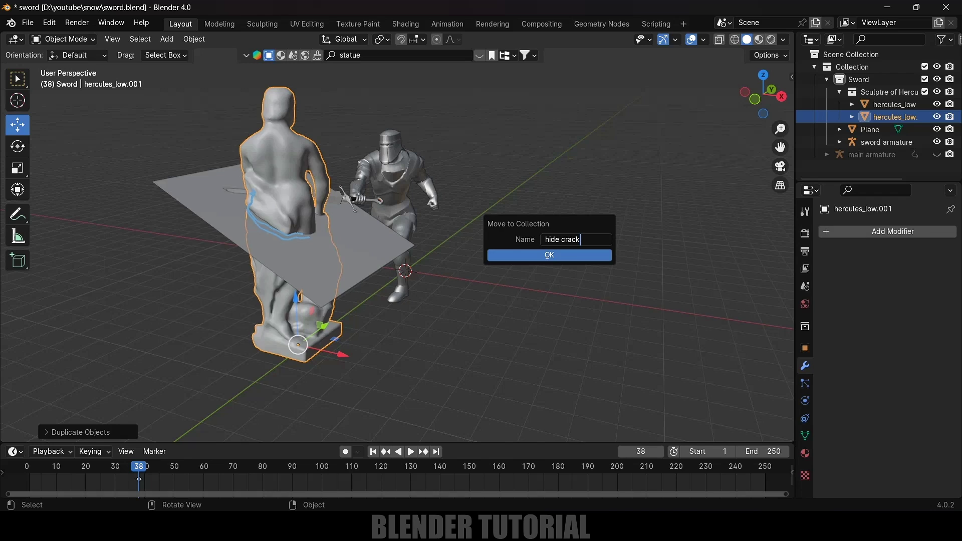
pyautogui.click(543, 255)
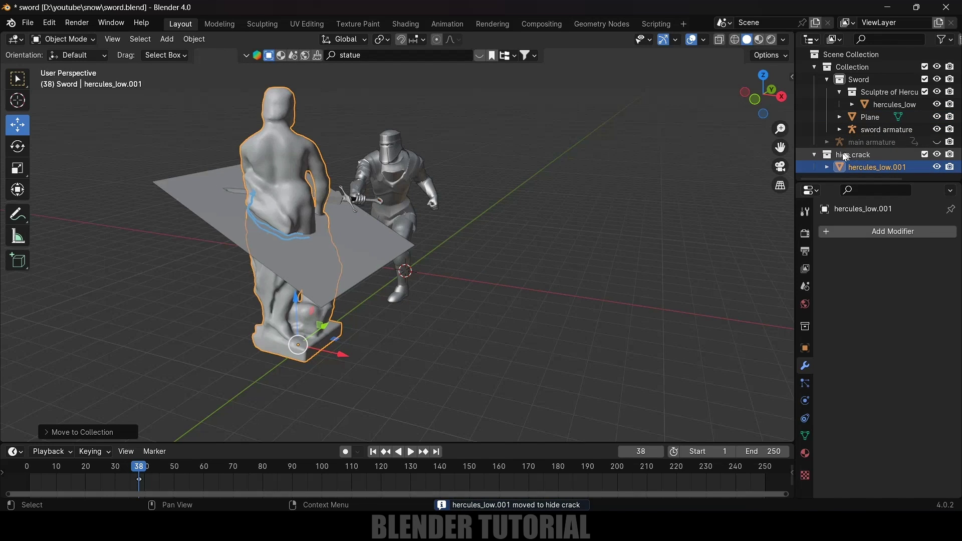
pyautogui.click(814, 154)
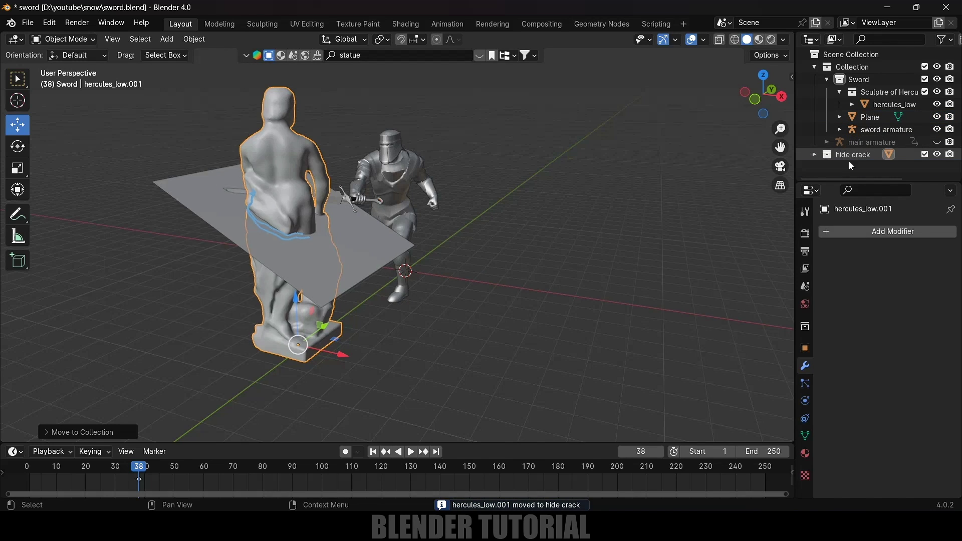
pyautogui.click(937, 155)
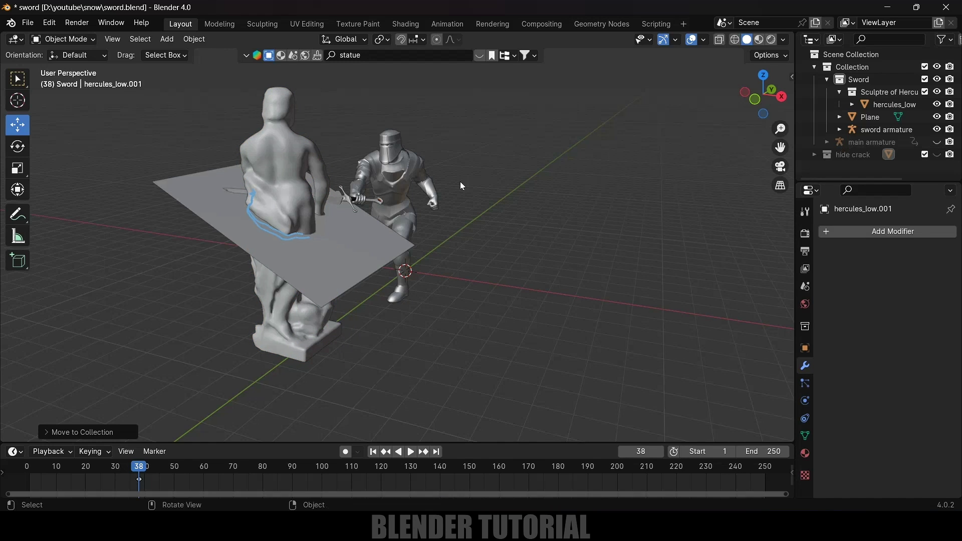
# - Cut the original statue with a Boolean modifier set to Difference, using the plane as its object, and apply the modifier
pyautogui.click(278, 148)
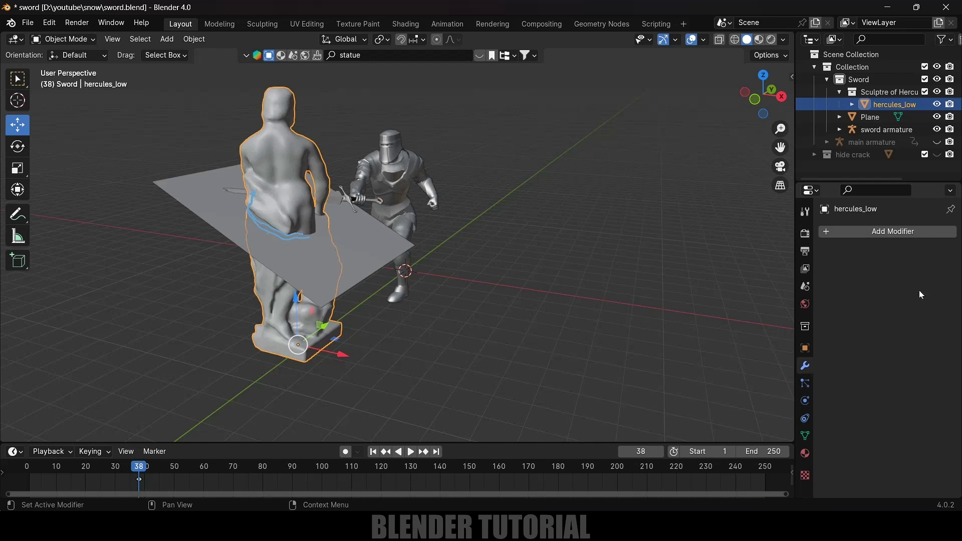
pyautogui.click(905, 234)
pyautogui.moveTo(905, 234)
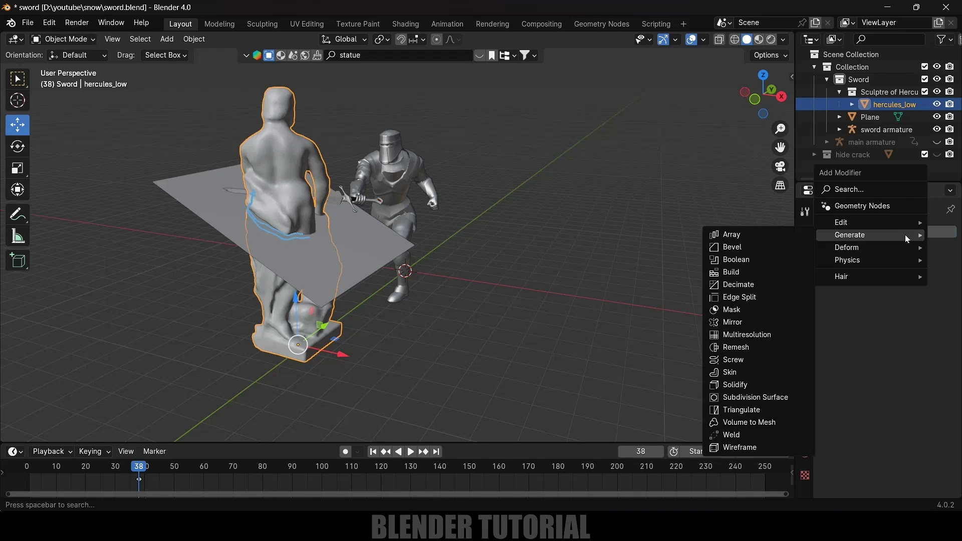
pyautogui.click(741, 262)
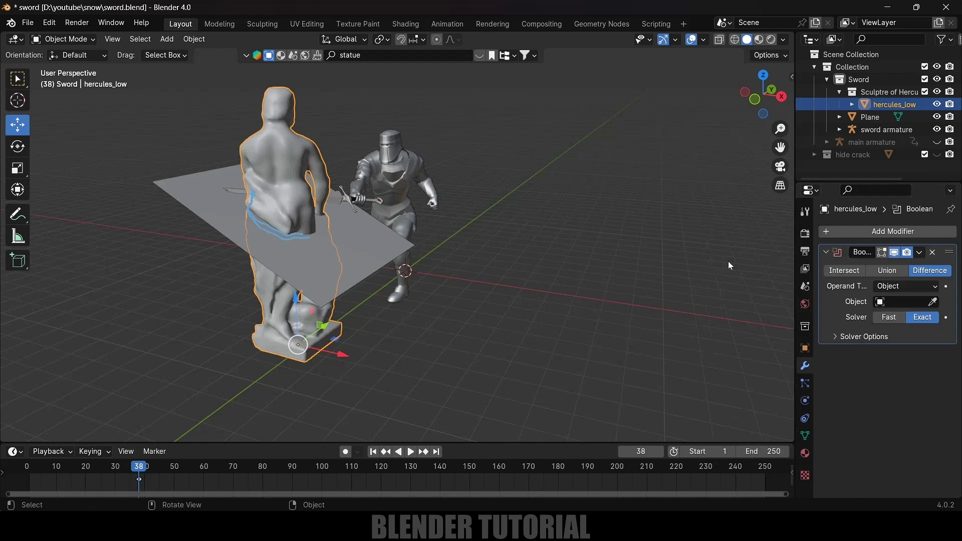
pyautogui.click(932, 302)
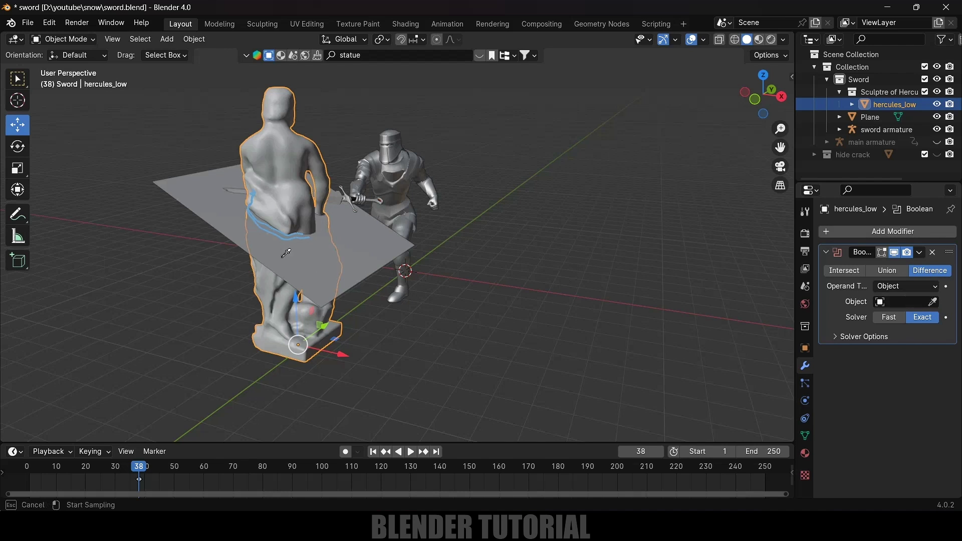
pyautogui.click(293, 293)
pyautogui.moveTo(293, 293); pyautogui.dragTo(436, 293, button='middle')
pyautogui.click(919, 252)
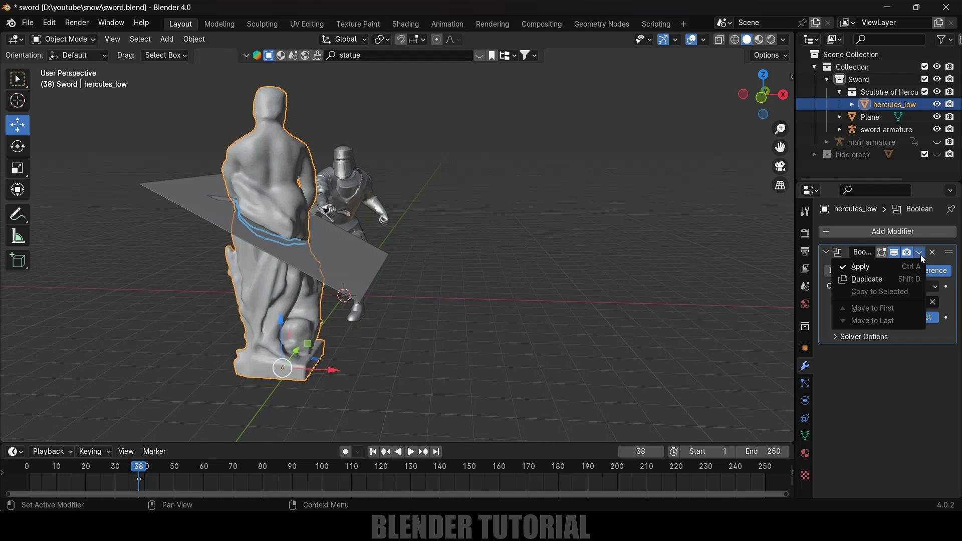
pyautogui.hotkey('ctrl', 'a')
# - Delete the cutting plane from the scene
pyautogui.moveTo(489, 284); pyautogui.dragTo(268, 248, button='middle')
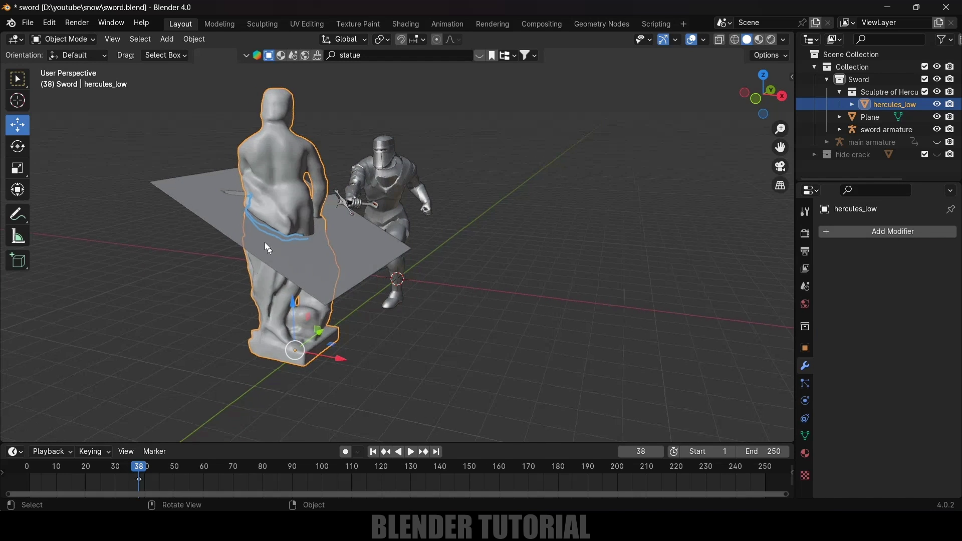
pyautogui.click(213, 208)
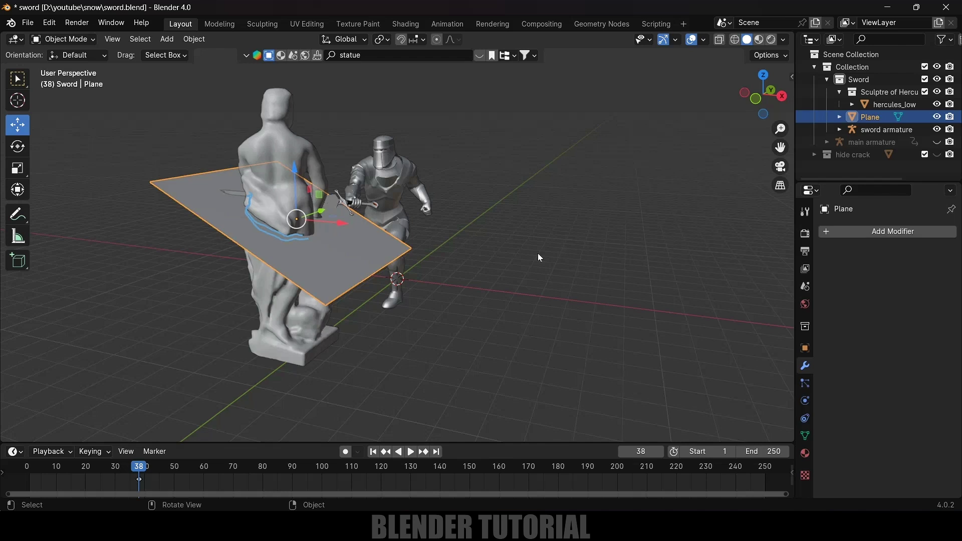
pyautogui.press('Delete')
# - Erase the blue annotation strokes around the statue's waist and remove their keyframe at frame 38
pyautogui.moveTo(537, 253); pyautogui.dragTo(269, 263, button='middle')
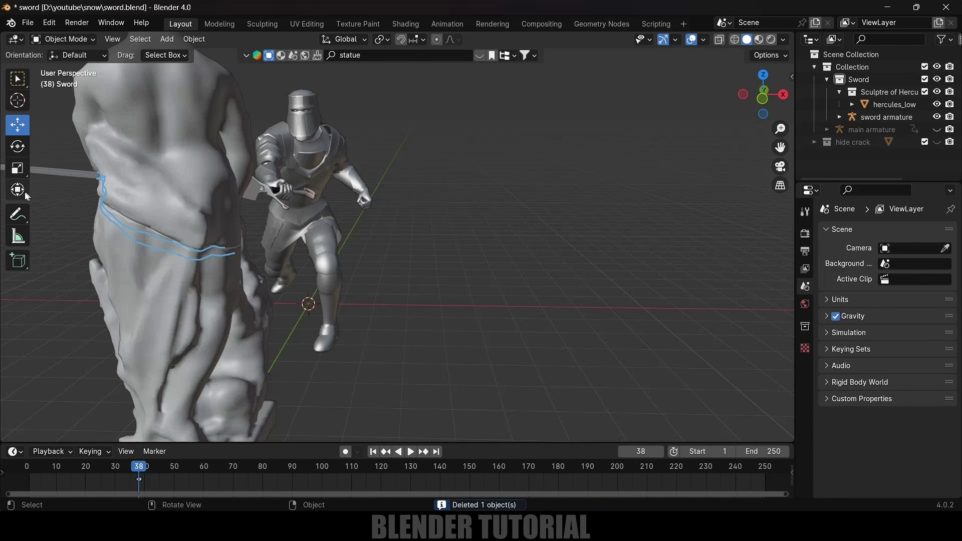
pyautogui.click(18, 214)
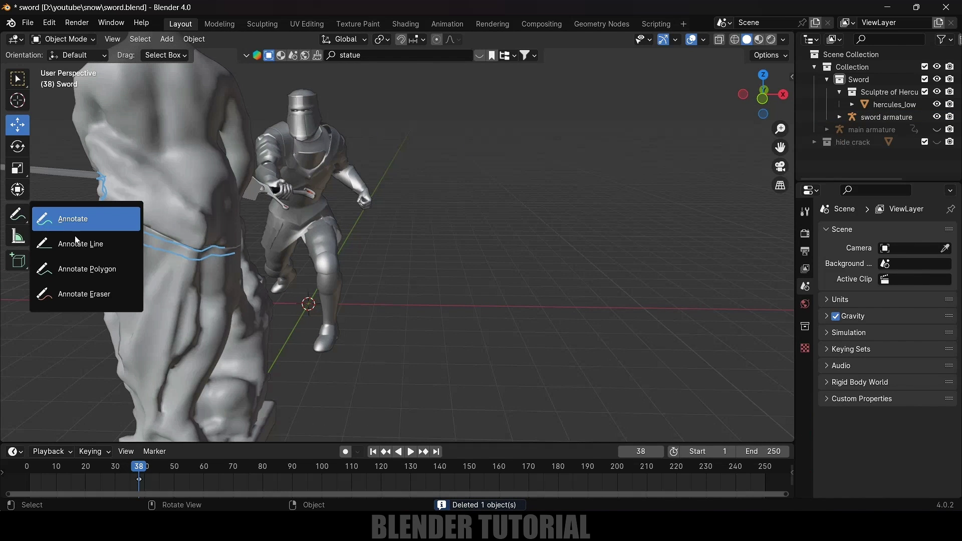
pyautogui.click(71, 293)
pyautogui.moveTo(230, 250)
pyautogui.mouseDown()
pyautogui.moveTo(174, 244)
pyautogui.moveTo(170, 253)
pyautogui.moveTo(82, 191)
pyautogui.moveTo(131, 237)
pyautogui.moveTo(103, 152)
pyautogui.mouseUp()
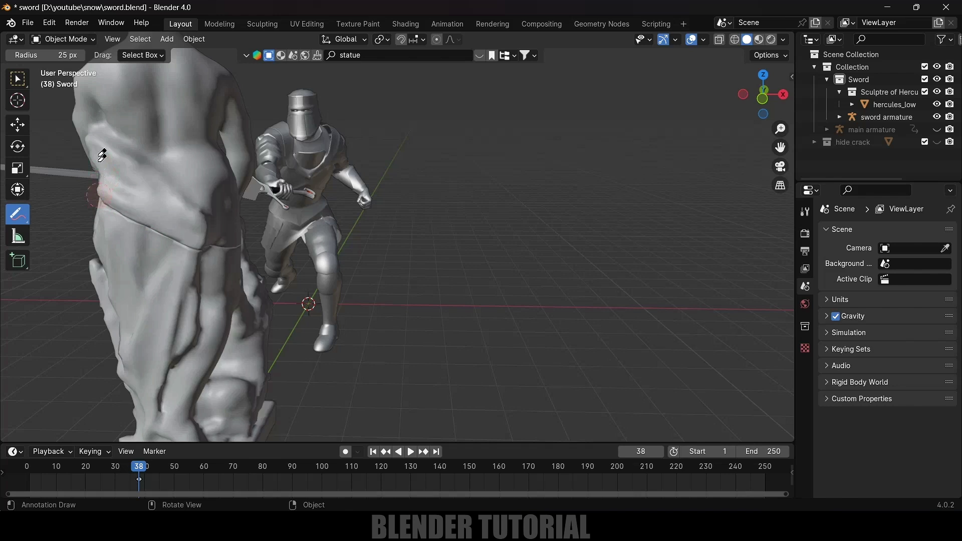
pyautogui.moveTo(149, 482); pyautogui.dragTo(107, 475)
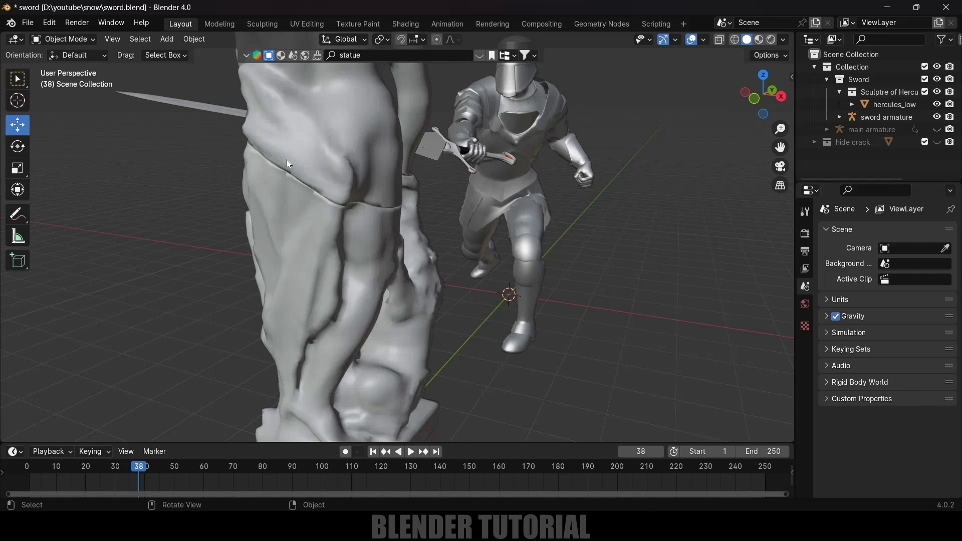
# - Unhide the "hide crack" collection and select the statue copy hercules_low.001 inside it
pyautogui.moveTo(288, 164); pyautogui.dragTo(464, 183, button='middle')
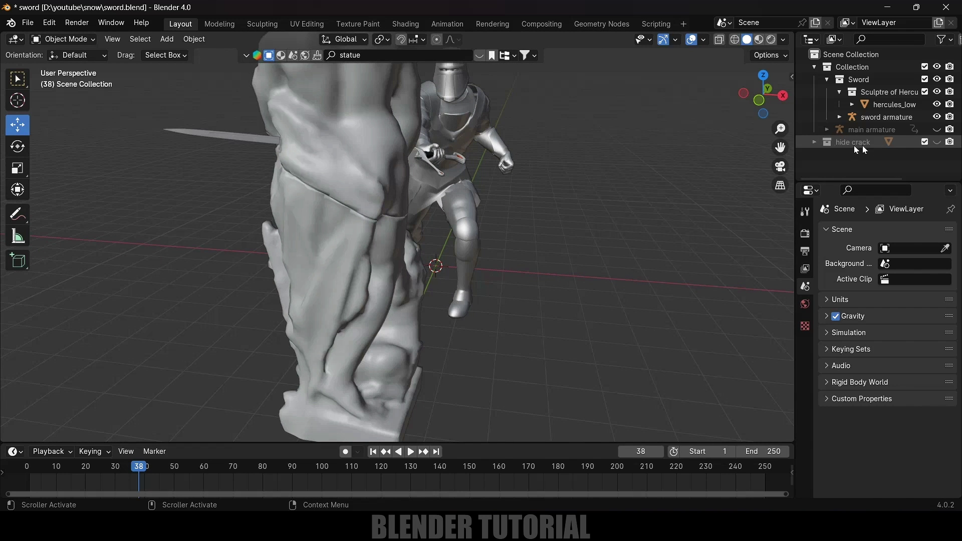
pyautogui.click(936, 142)
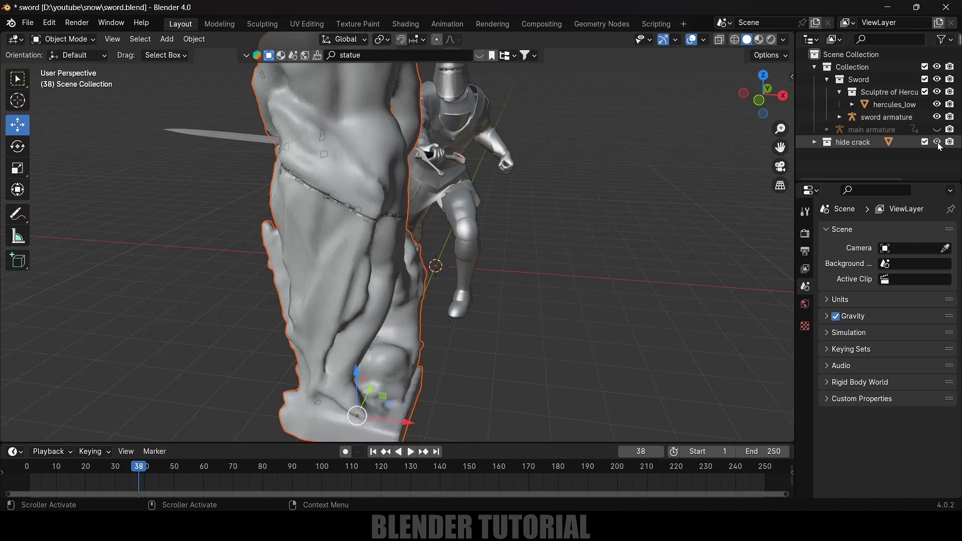
pyautogui.click(815, 142)
pyautogui.click(885, 154)
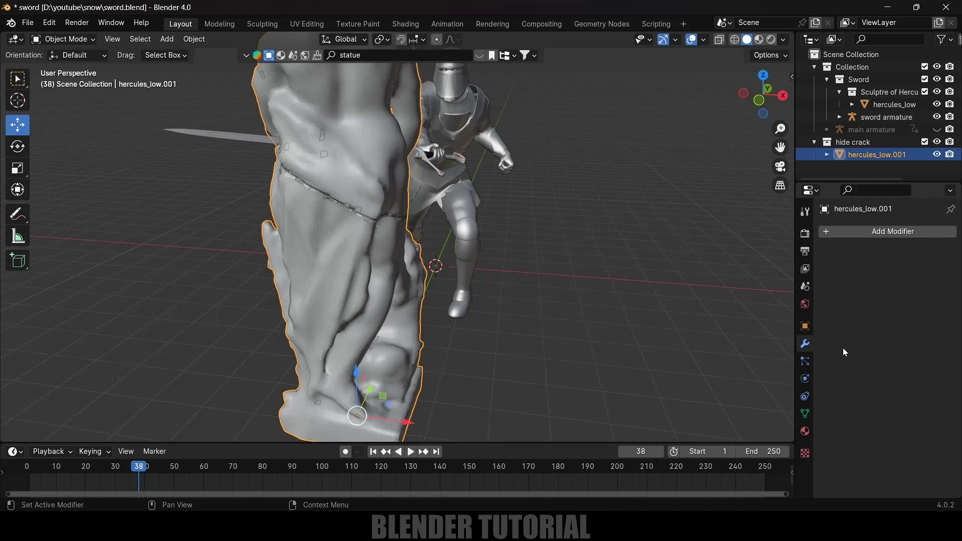
# - Add a Solidify modifier to the statue copy with a thickness of -0.02 m
pyautogui.click(894, 231)
pyautogui.moveTo(897, 234)
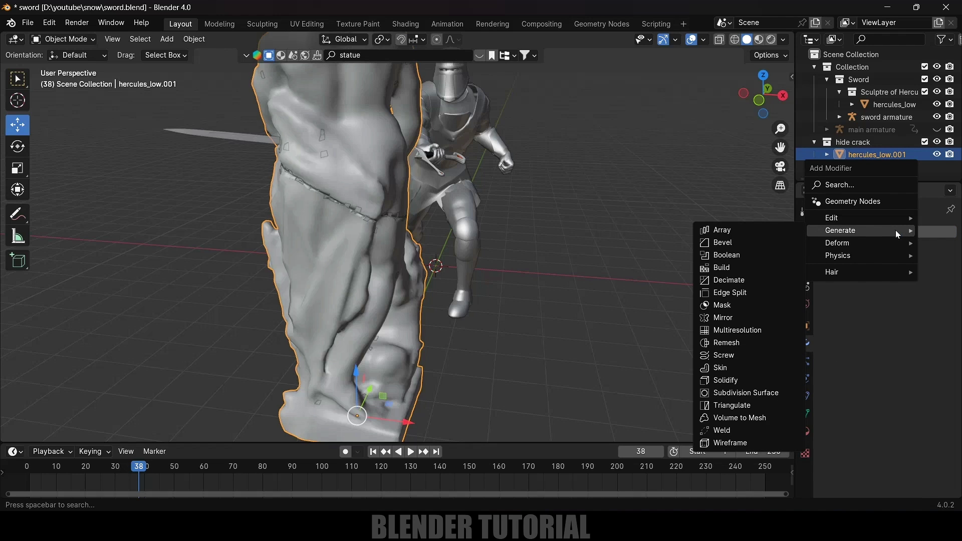
pyautogui.click(724, 380)
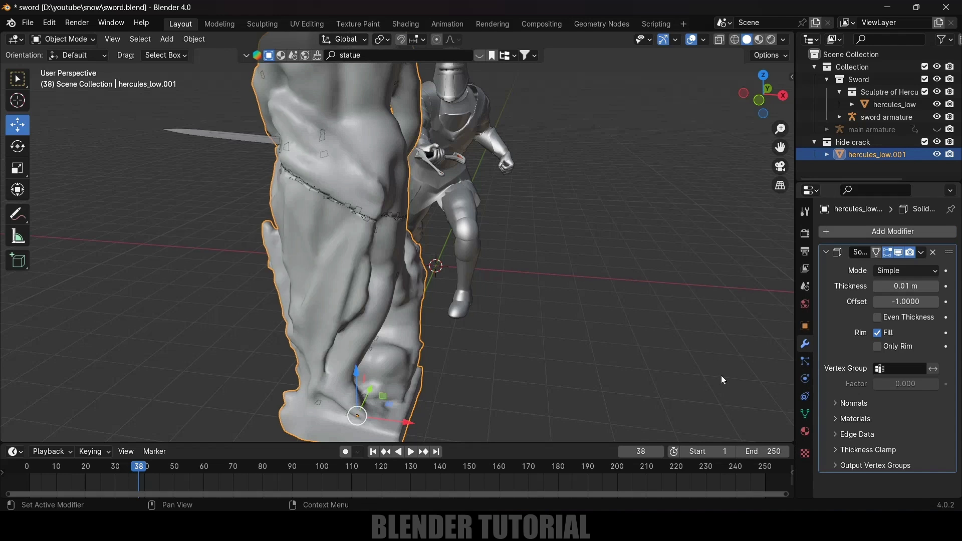
pyautogui.moveTo(905, 286)
pyautogui.mouseDown()
pyautogui.moveTo(884, 286)
pyautogui.moveTo(912, 286)
pyautogui.moveTo(895, 286)
pyautogui.mouseUp()
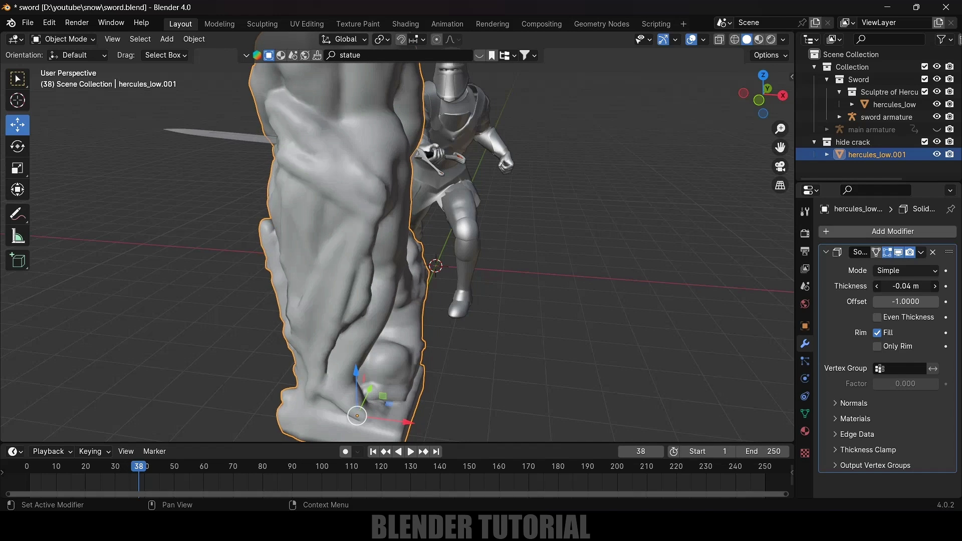
pyautogui.click(894, 286)
pyautogui.press('BackSpace')
pyautogui.write('-0.02')
pyautogui.press('Return')
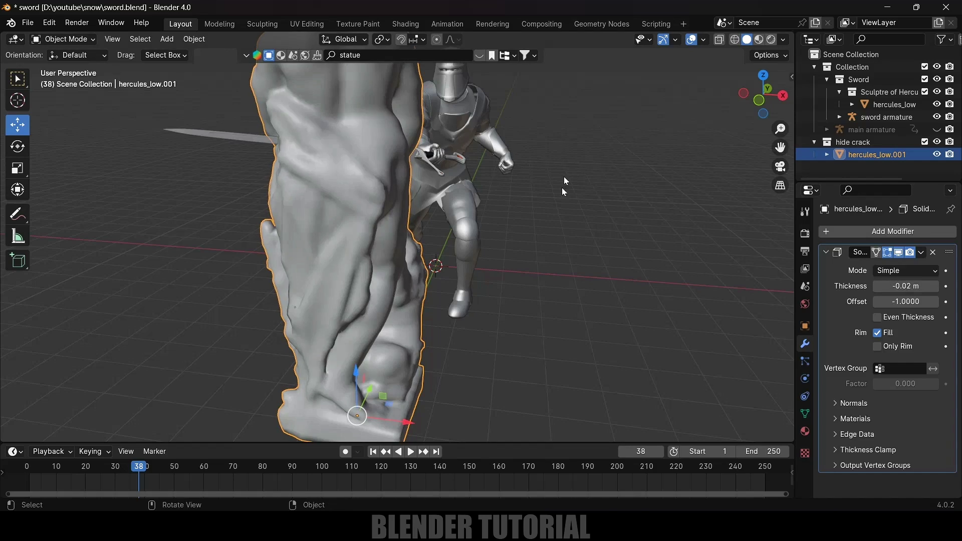
# - Step back to frame 37, just before the sword hits, and apply the statue copy's Solidify modifier
pyautogui.moveTo(561, 188); pyautogui.dragTo(566, 268, button='middle')
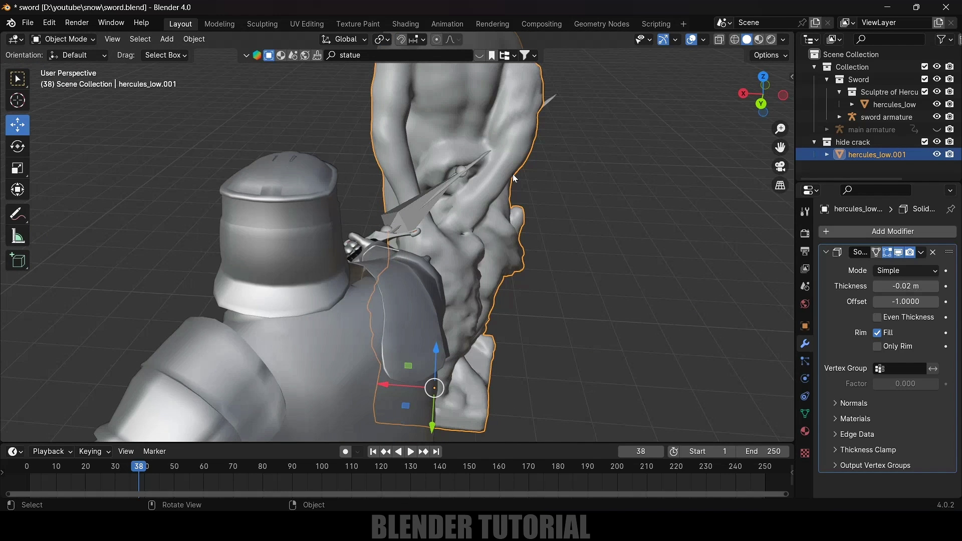
pyautogui.press('Left')
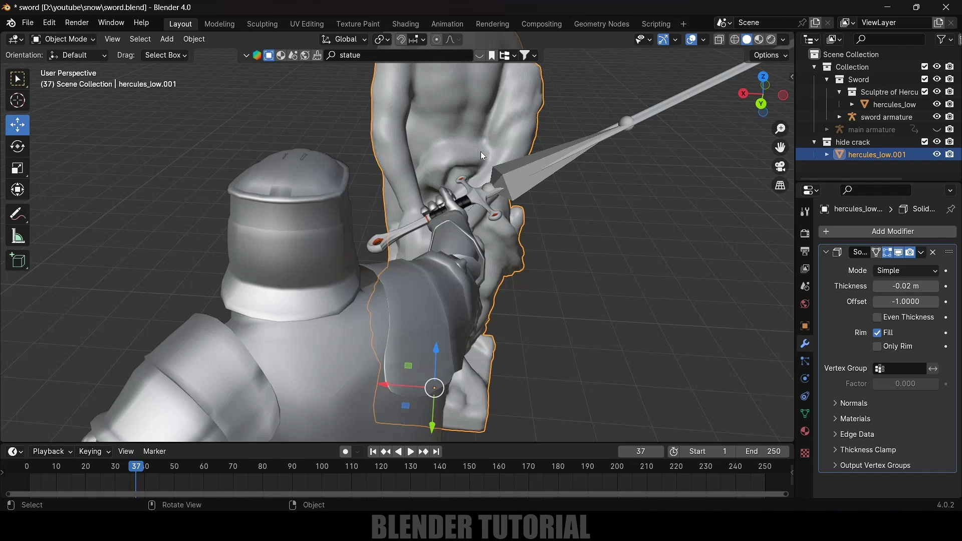
pyautogui.scroll(-2, 480, 153)
pyautogui.moveTo(416, 145)
pyautogui.mouseDown(button='middle')
pyautogui.moveTo(509, 138)
pyautogui.moveTo(420, 139)
pyautogui.mouseUp(button='middle')
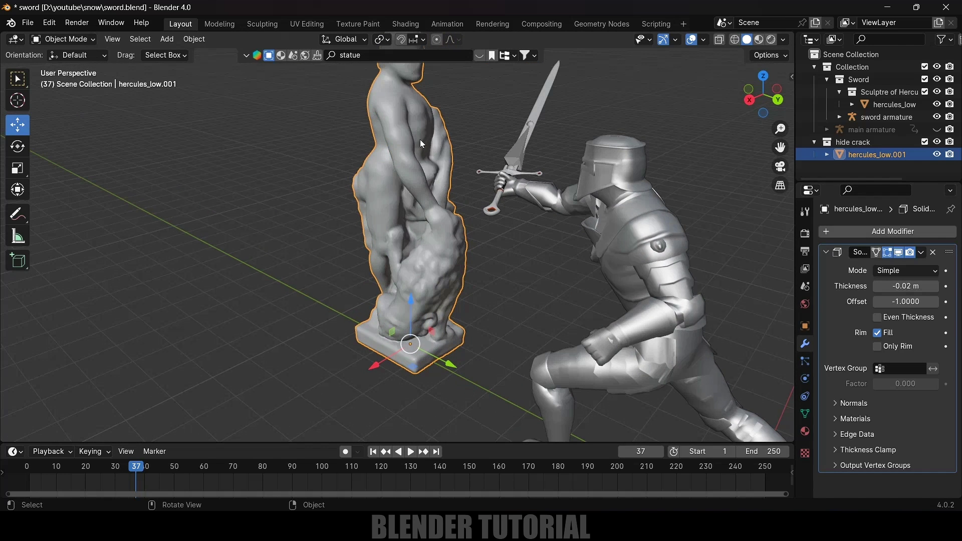
pyautogui.moveTo(450, 179); pyautogui.dragTo(380, 186, button='middle')
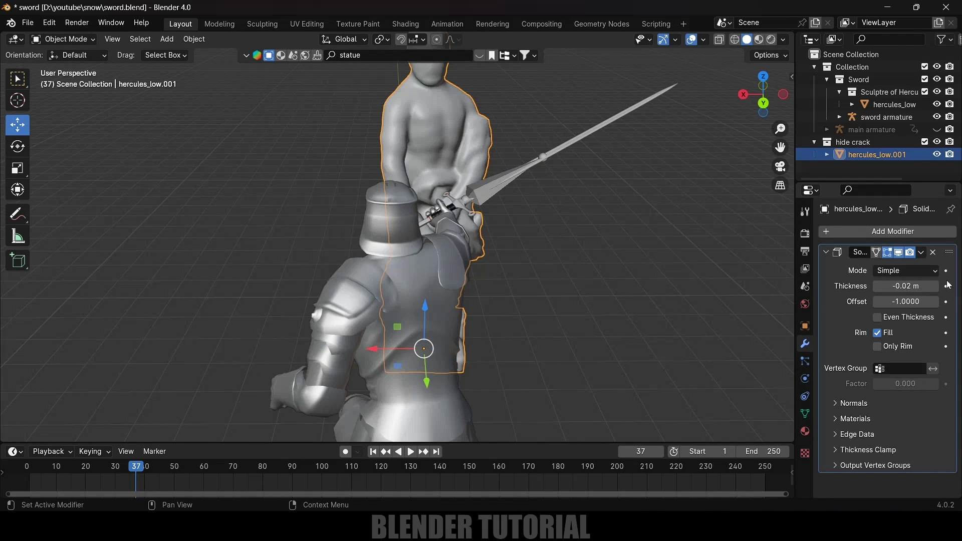
pyautogui.click(921, 254)
pyautogui.click(884, 270)
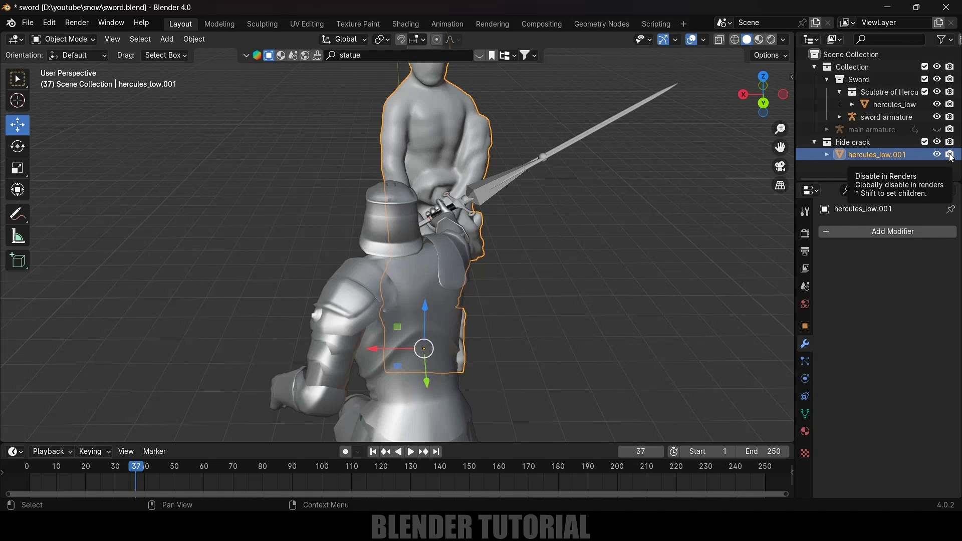
# - Keyframe the statue copy's render visibility at frames 37 and 38, then return to frame 37
pyautogui.press('i')
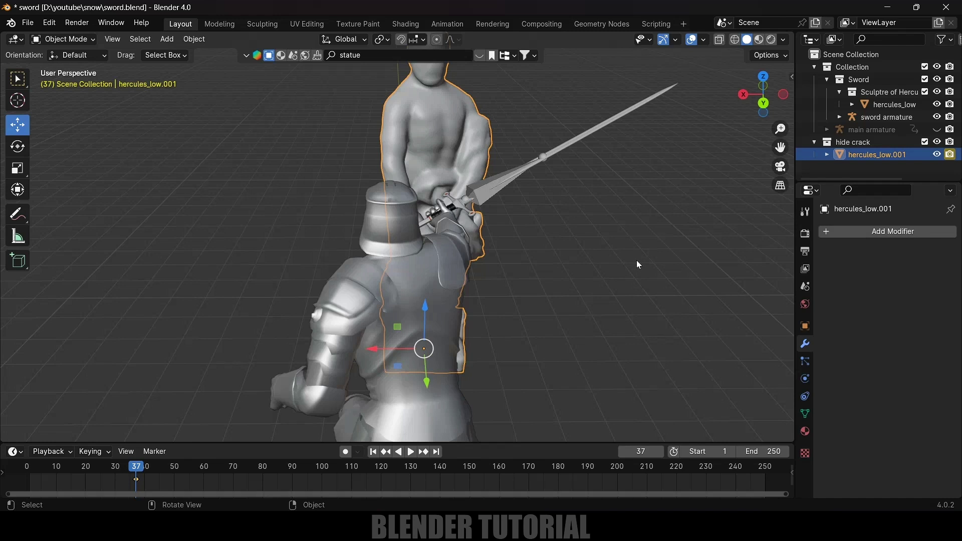
pyautogui.press('Right')
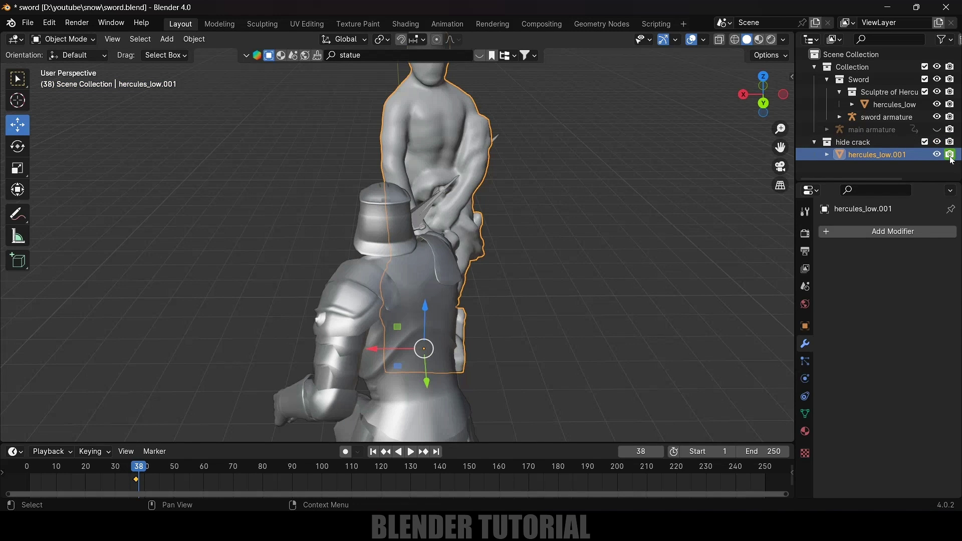
pyautogui.press('i')
pyautogui.press('Left')
pyautogui.moveTo(441, 302); pyautogui.dragTo(424, 187, button='middle')
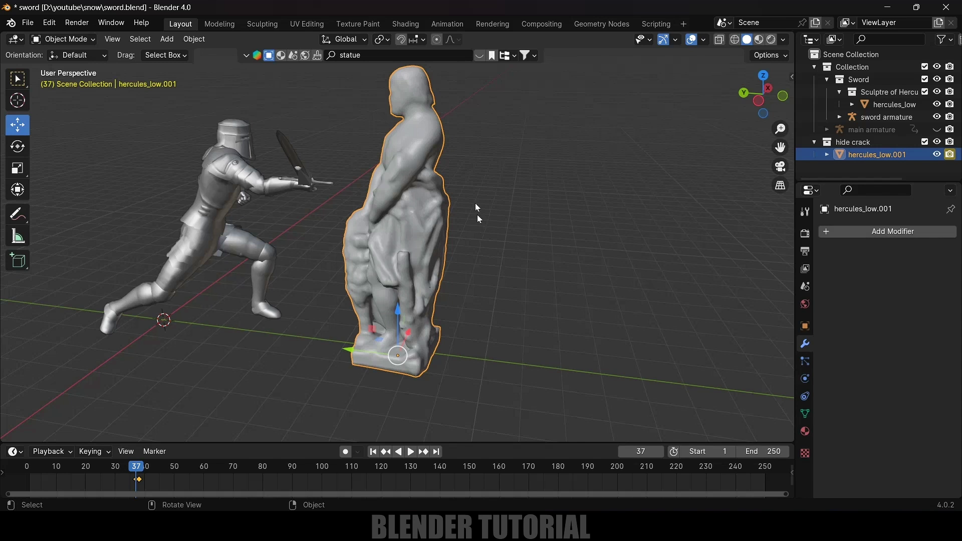
# - Hide the statue copy hercules_low.001 in the viewport and select the cut statue hercules_low
pyautogui.moveTo(464, 220); pyautogui.dragTo(421, 255, button='middle')
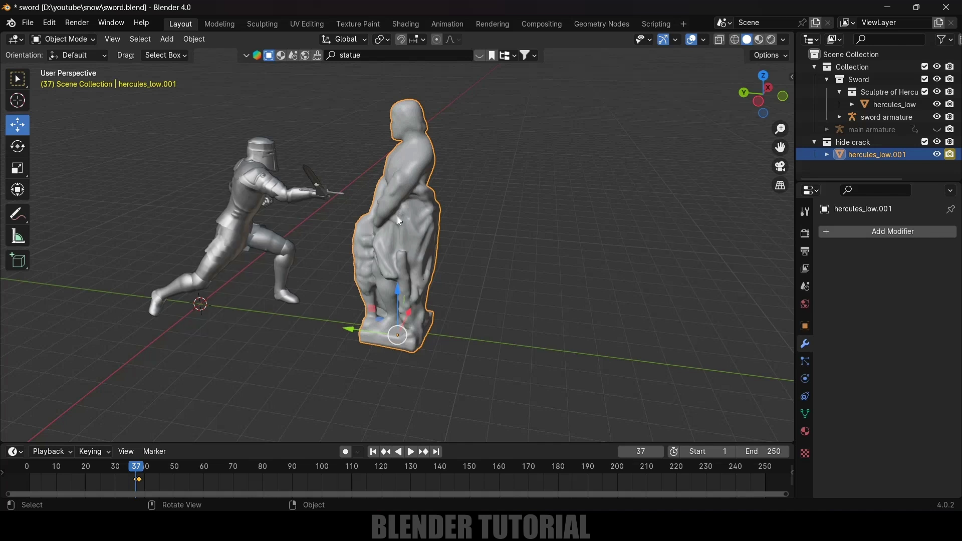
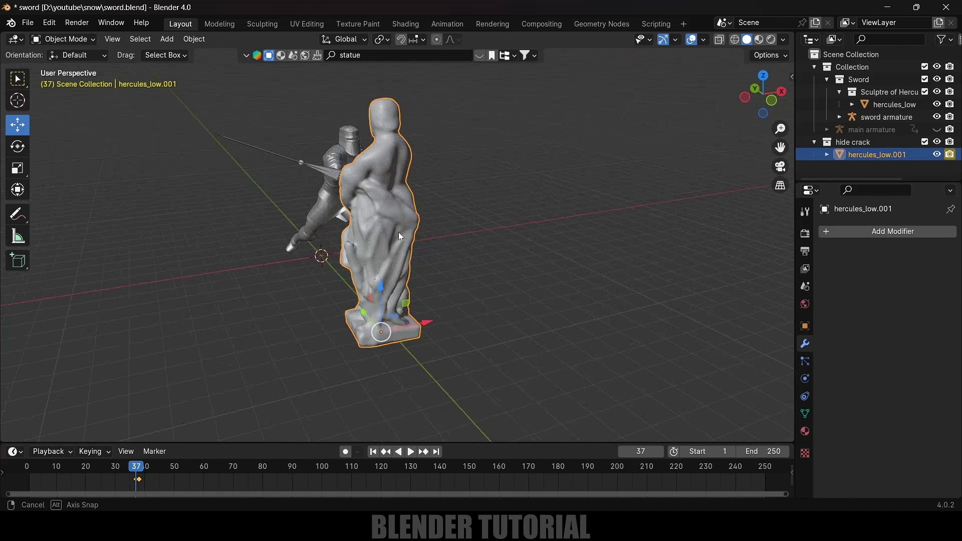
pyautogui.click(936, 155)
pyautogui.moveTo(747, 187); pyautogui.dragTo(392, 197, button='middle')
pyautogui.click(446, 273)
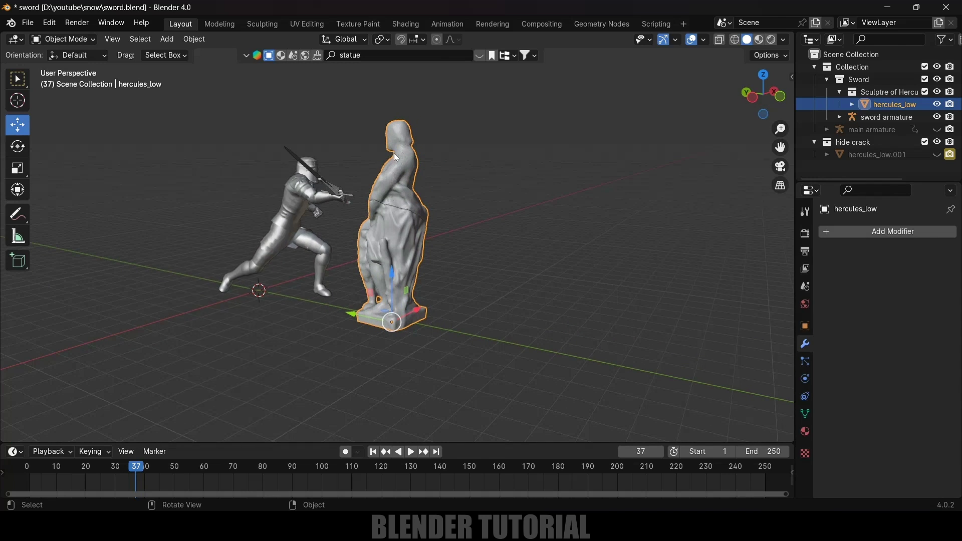
pyautogui.moveTo(430, 288)
pyautogui.mouseDown(button='middle')
pyautogui.moveTo(434, 300)
pyautogui.moveTo(419, 300)
pyautogui.mouseUp(button='middle')
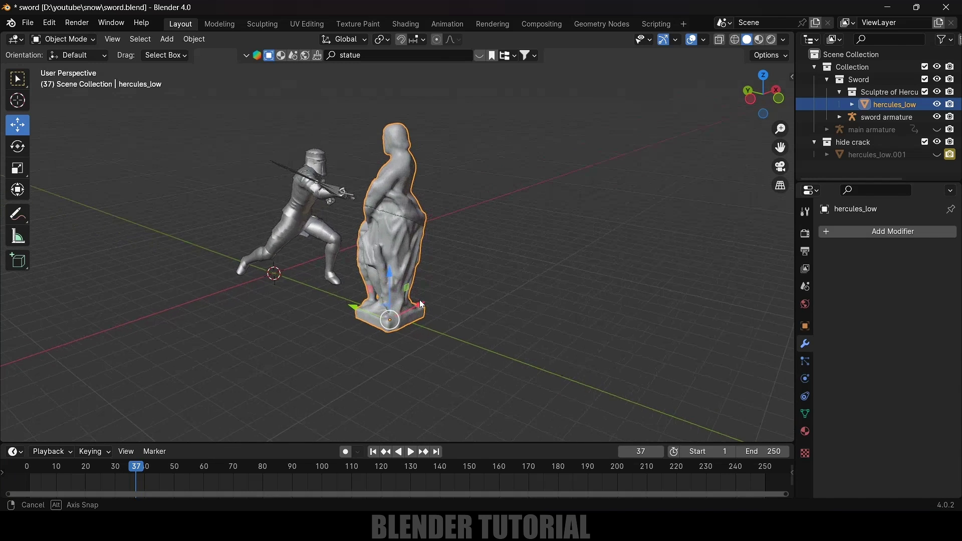
pyautogui.scroll(2, 422, 300)
# - Separate the linked mesh above the cut in hercules_low into its own object, finishing in Object Mode
pyautogui.click(56, 41)
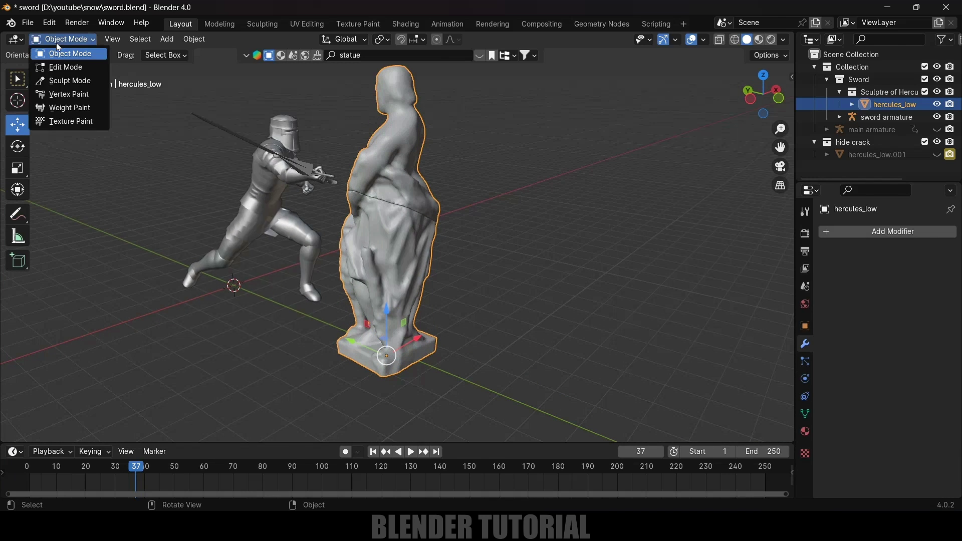
pyautogui.click(61, 68)
pyautogui.moveTo(441, 230); pyautogui.dragTo(362, 204, button='middle')
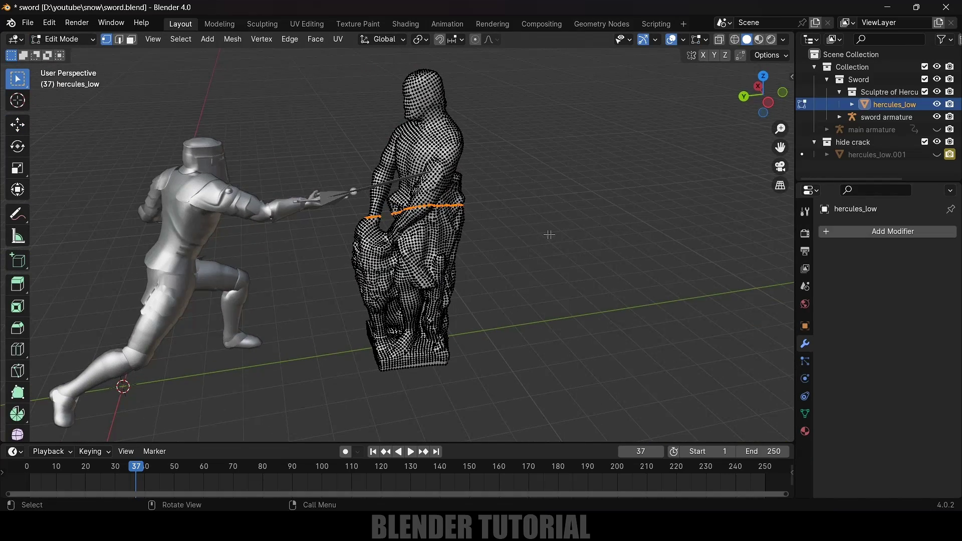
pyautogui.moveTo(549, 234); pyautogui.dragTo(521, 221, button='middle')
pyautogui.moveTo(565, 94); pyautogui.dragTo(597, 121)
pyautogui.moveTo(492, 238); pyautogui.dragTo(545, 244, button='middle')
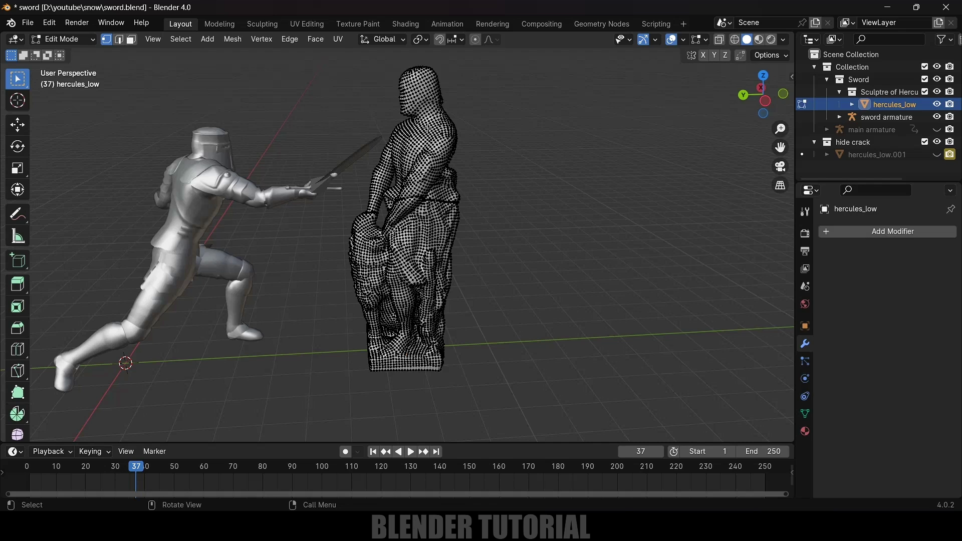
pyautogui.press('l')
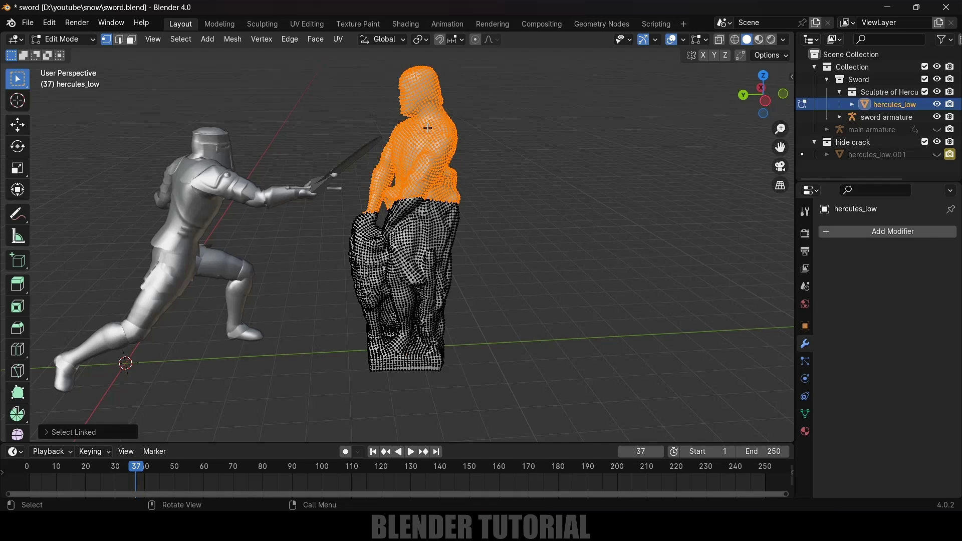
pyautogui.press('p')
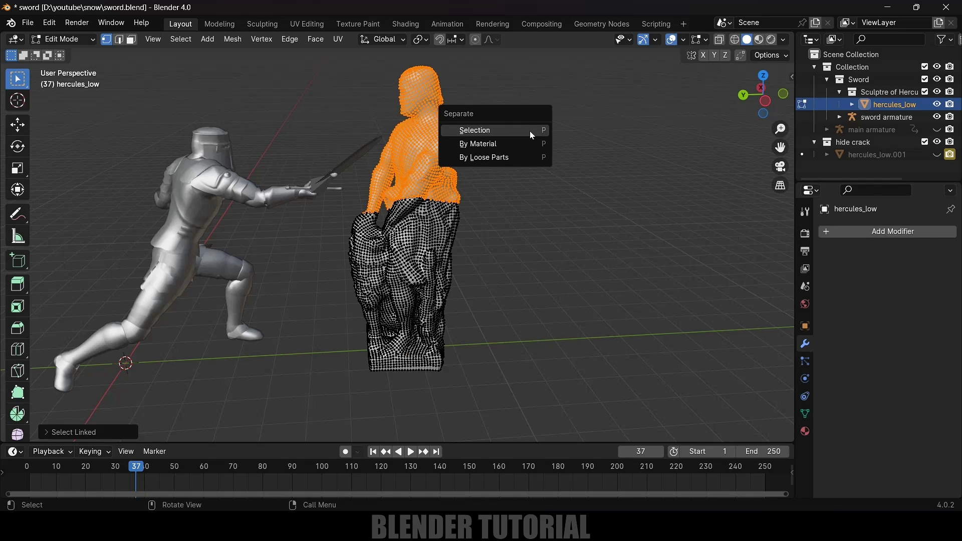
pyautogui.click(523, 131)
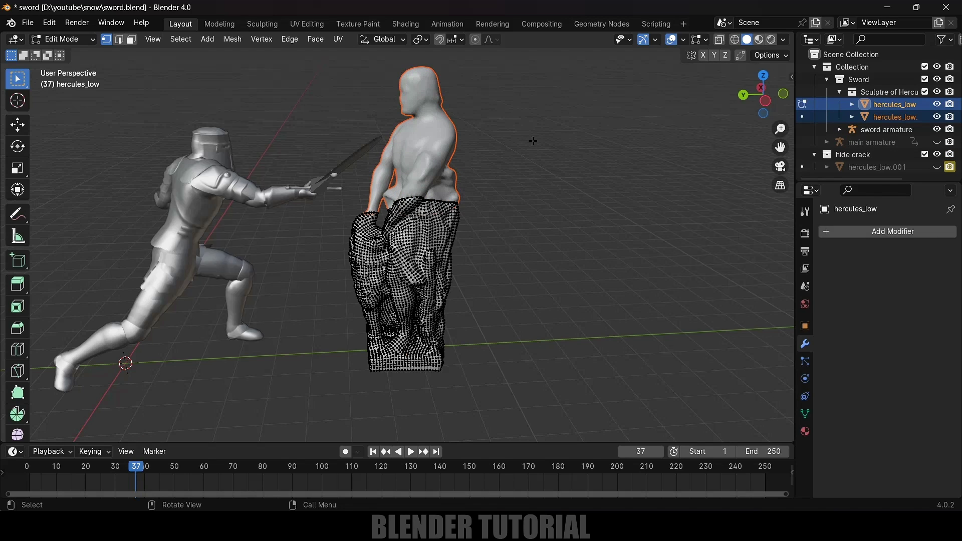
pyautogui.press('Tab')
# - Try moving the separated statue halves one at a time to test the split, undoing the changes
pyautogui.moveTo(526, 233); pyautogui.dragTo(530, 210, button='middle')
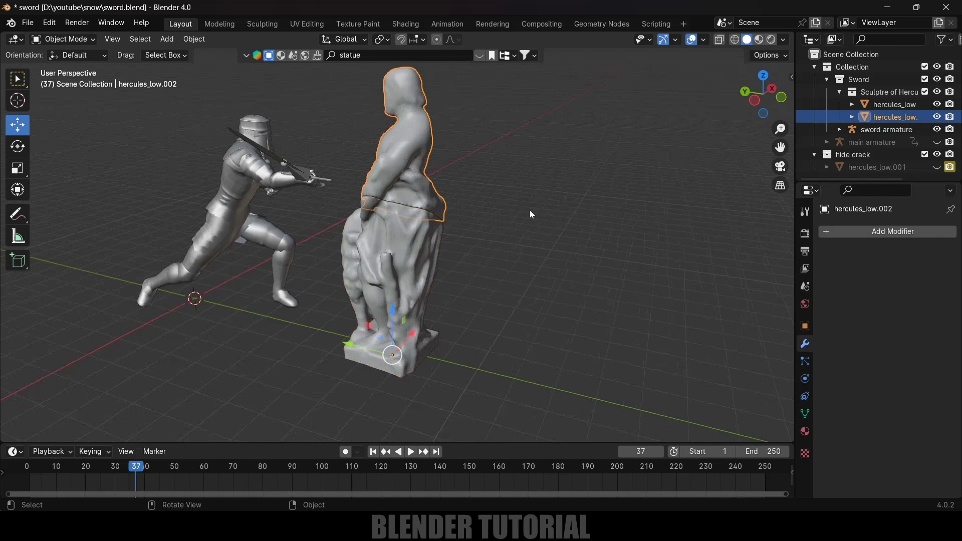
pyautogui.press('g')
pyautogui.click(551, 200)
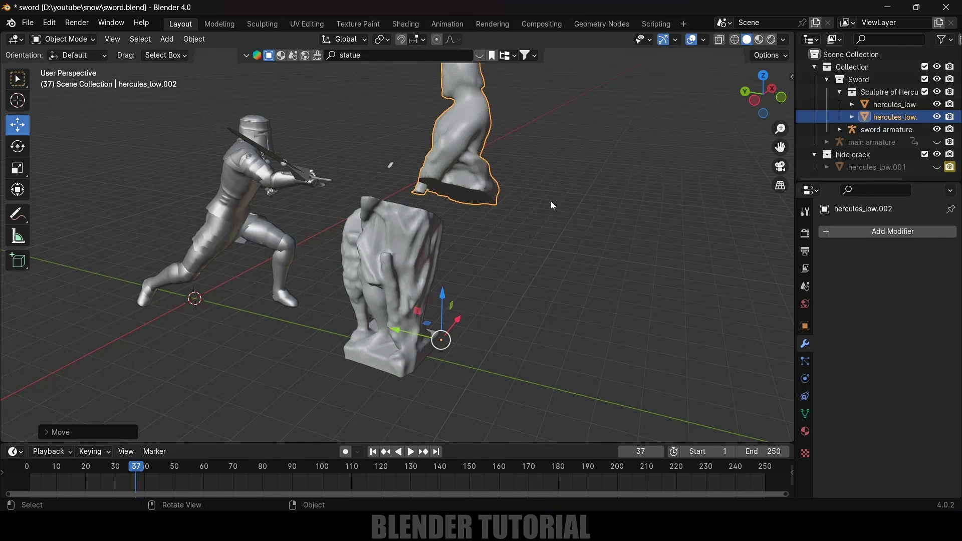
pyautogui.hotkey('ctrl', 'z')
pyautogui.click(438, 258)
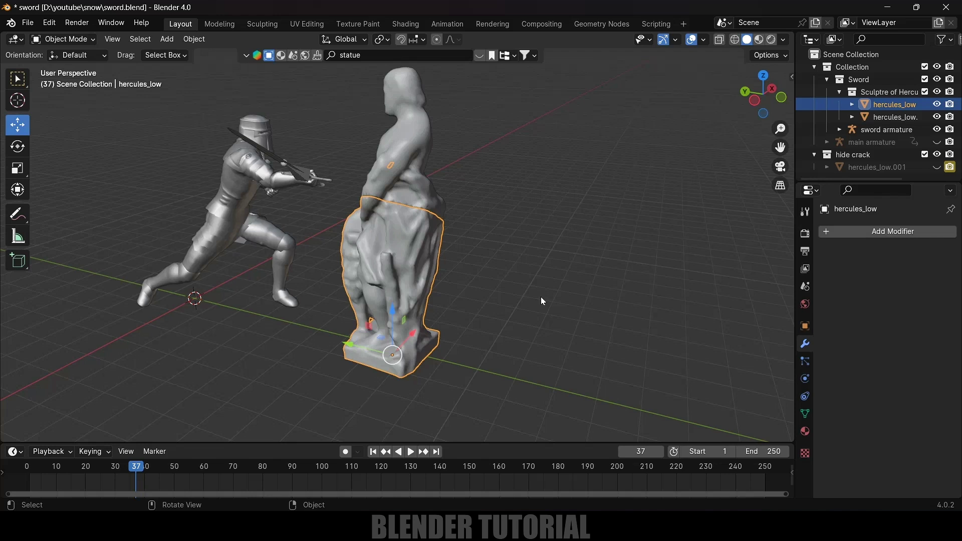
pyautogui.press('g')
pyautogui.press('Escape')
pyautogui.hotkey('ctrl', 'z')
# - Set the origins of the statue's upper half and lower half to their own geometry
pyautogui.moveTo(546, 387); pyautogui.dragTo(445, 182, button='middle')
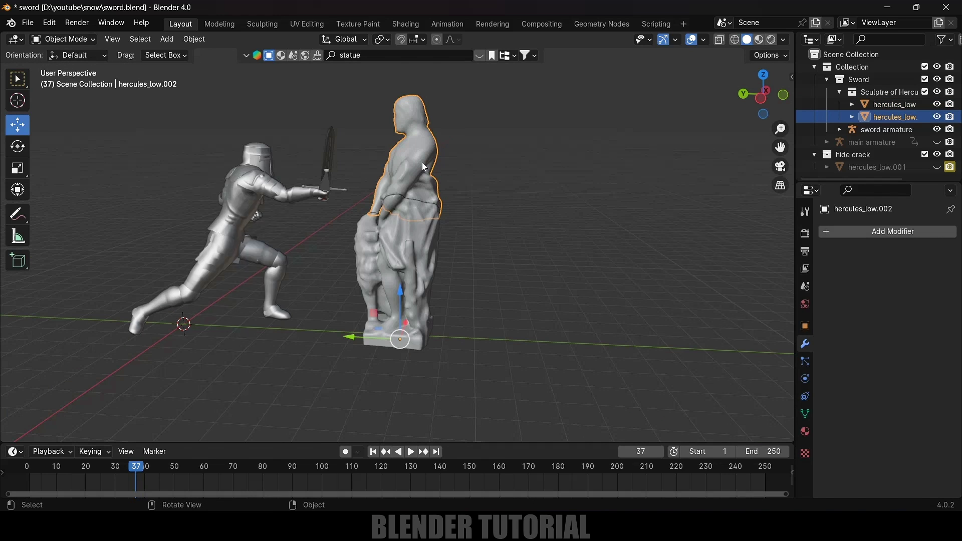
pyautogui.click(198, 41)
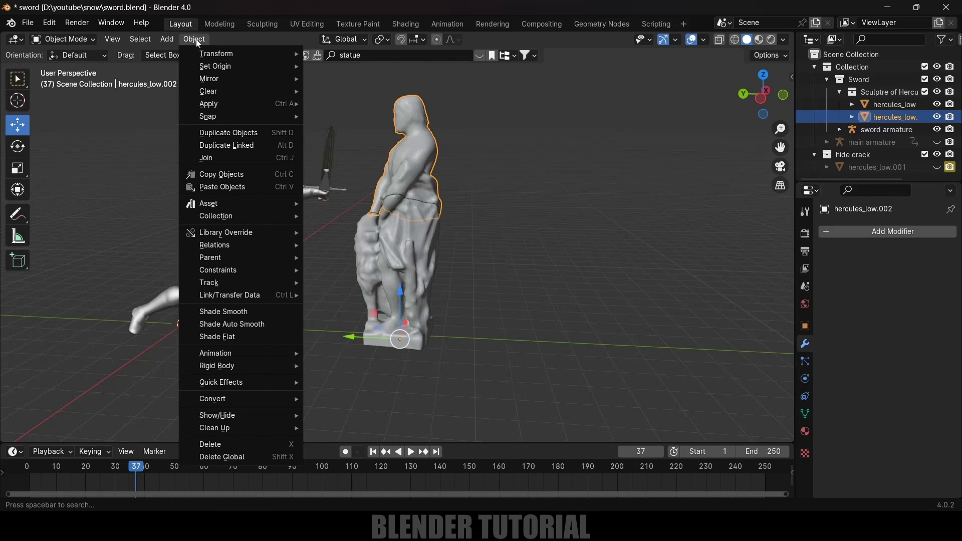
pyautogui.moveTo(214, 67)
pyautogui.click(354, 80)
pyautogui.moveTo(487, 148); pyautogui.dragTo(511, 245, button='middle')
pyautogui.click(394, 271)
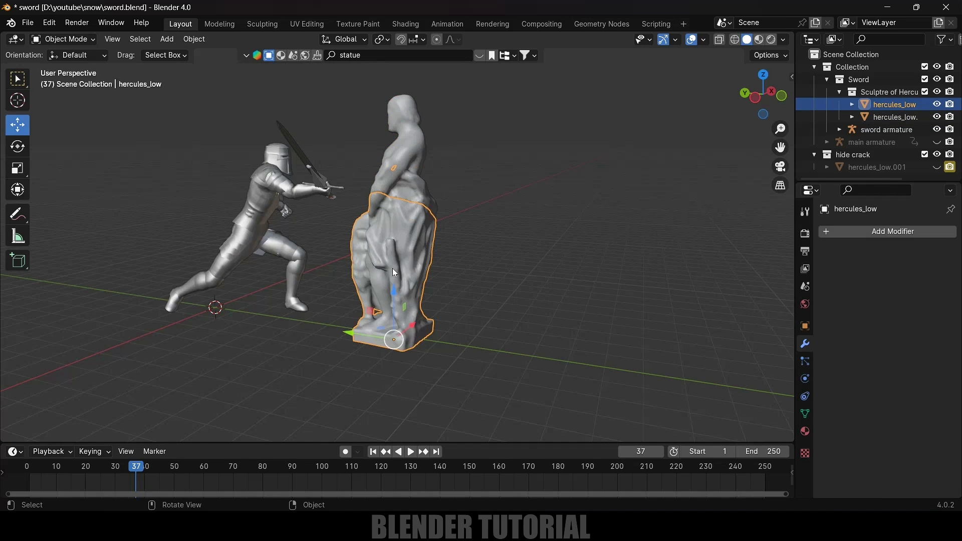
pyautogui.click(193, 40)
pyautogui.moveTo(217, 66)
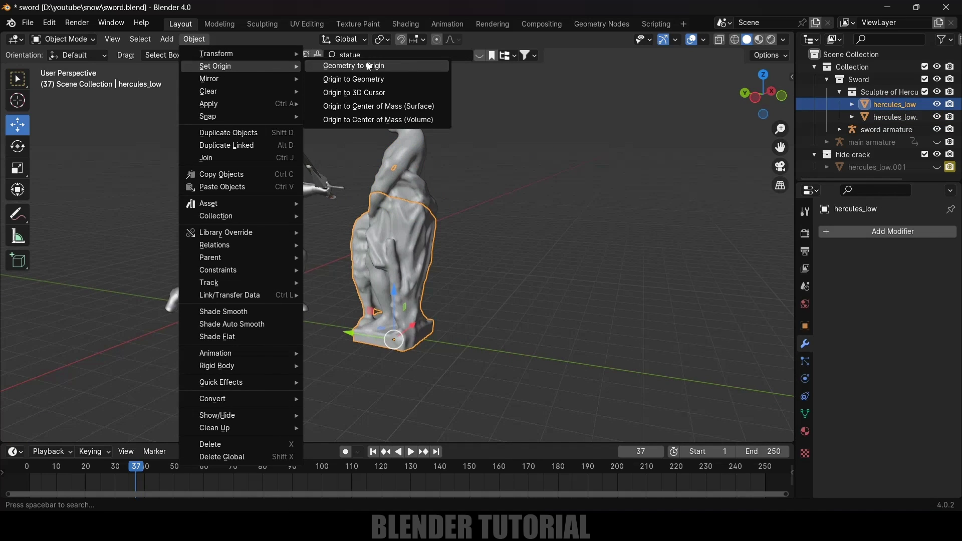
pyautogui.click(357, 80)
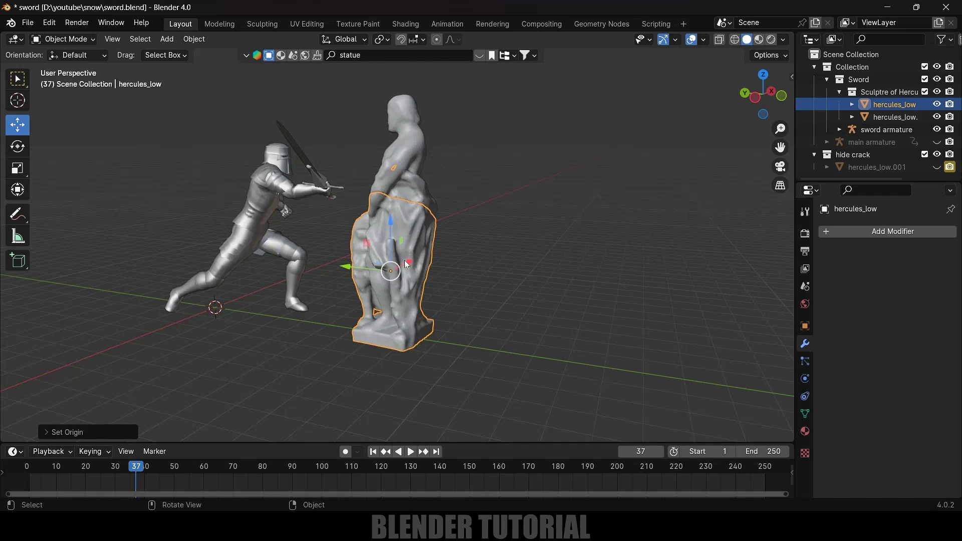
# - Reselect the statue's upper half and set its origin to geometry again
pyautogui.click(398, 161)
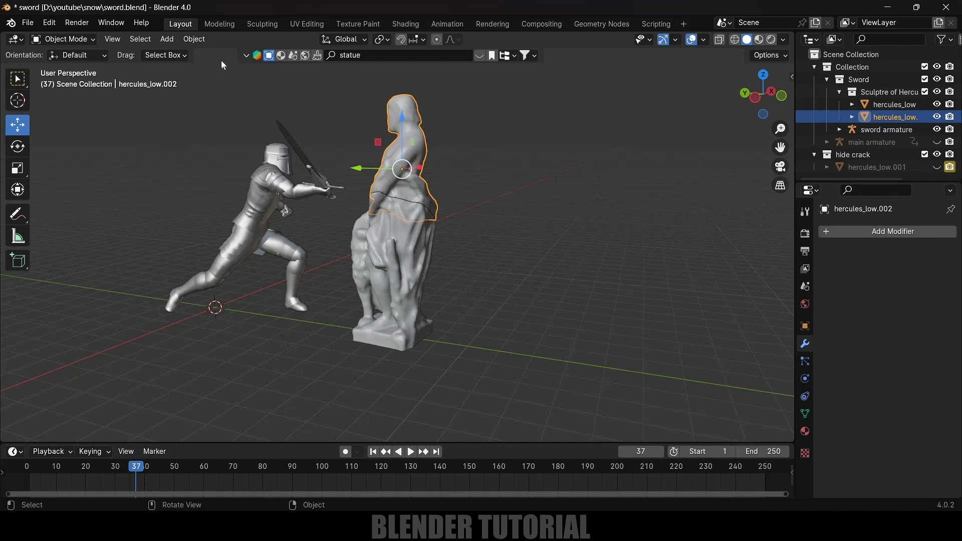
pyautogui.click(195, 40)
pyautogui.moveTo(216, 66)
pyautogui.click(385, 77)
# - Hide the statue's upper half in the viewport and select the lower half with its stray floating fragment
pyautogui.moveTo(505, 158); pyautogui.dragTo(491, 176, button='middle')
pyautogui.scroll(2, 491, 175)
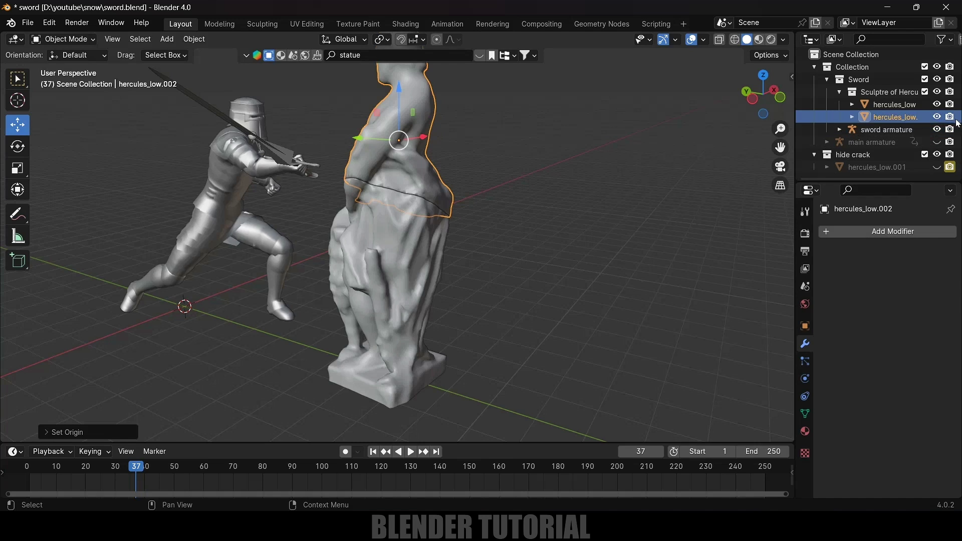
pyautogui.click(937, 117)
pyautogui.scroll(3, 377, 186)
pyautogui.moveTo(377, 186); pyautogui.dragTo(399, 200, button='middle')
pyautogui.click(399, 200)
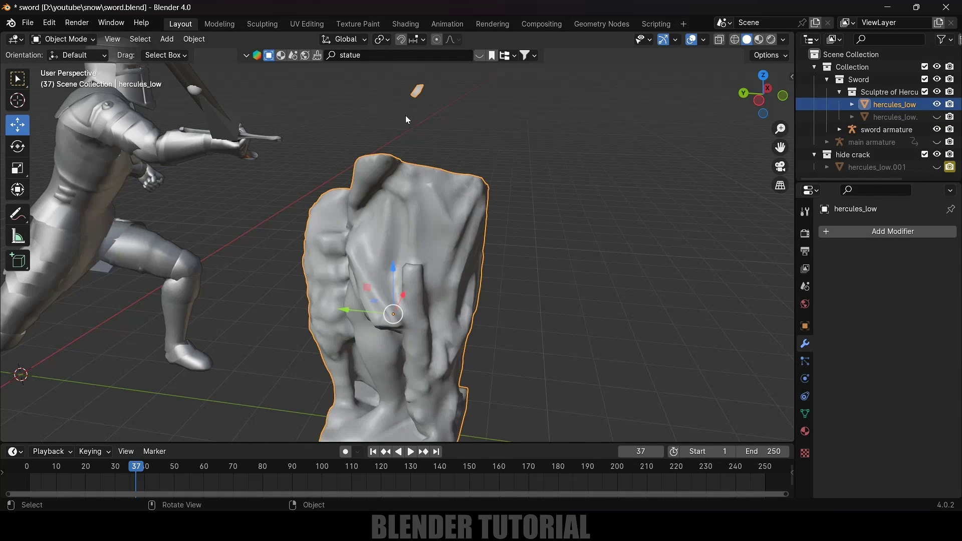
pyautogui.moveTo(437, 134); pyautogui.dragTo(446, 205, button='middle')
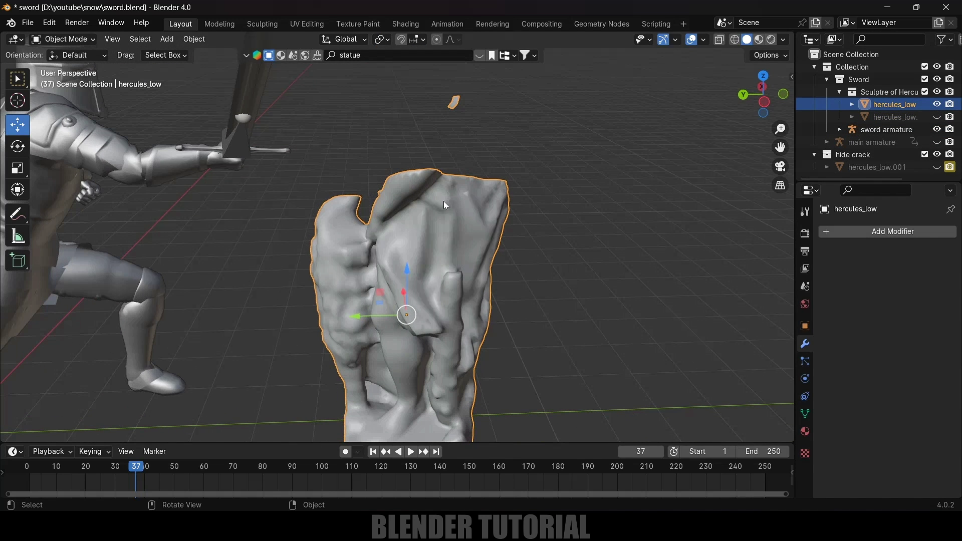
# - Delete the faces of the loose fragment floating above the statue's lower half, finishing in Object Mode
pyautogui.press('Tab')
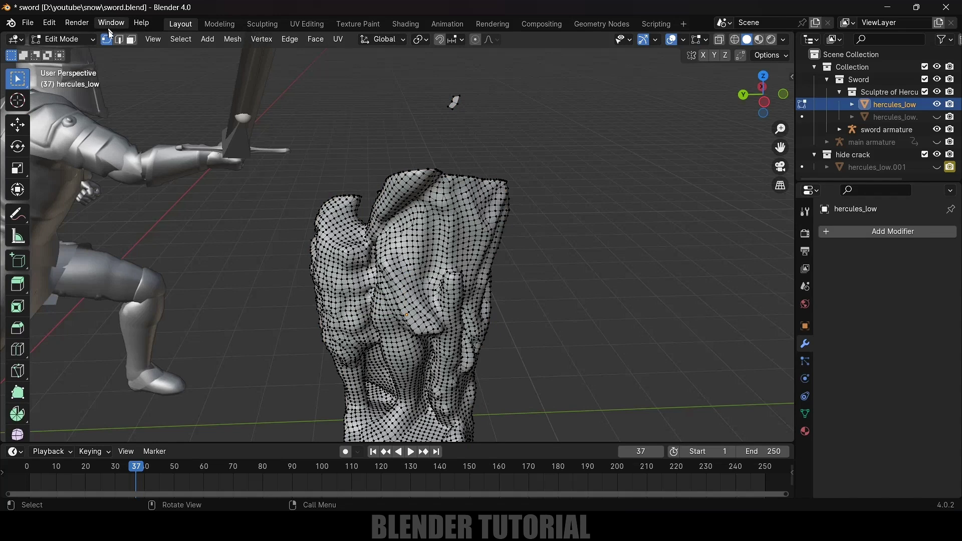
pyautogui.click(132, 39)
pyautogui.moveTo(407, 76); pyautogui.dragTo(540, 145)
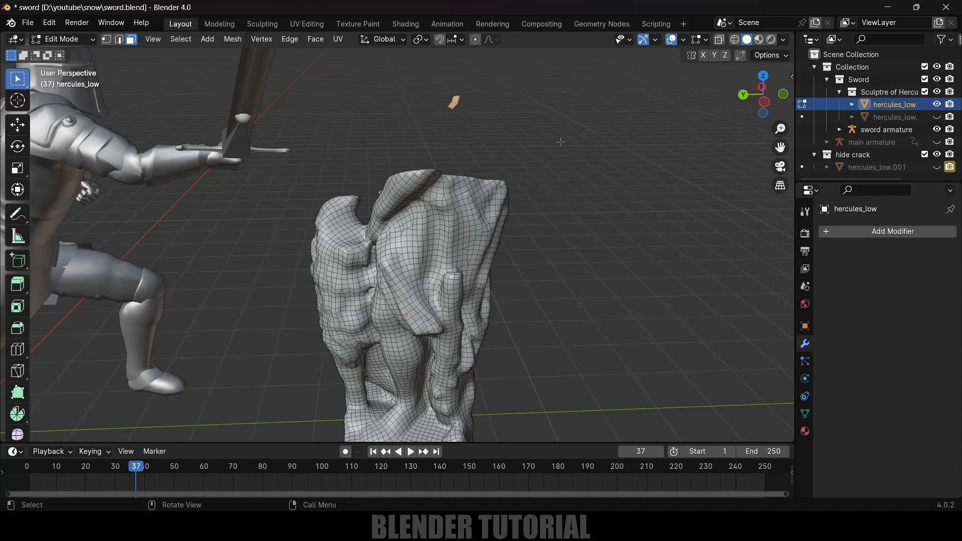
pyautogui.press('x')
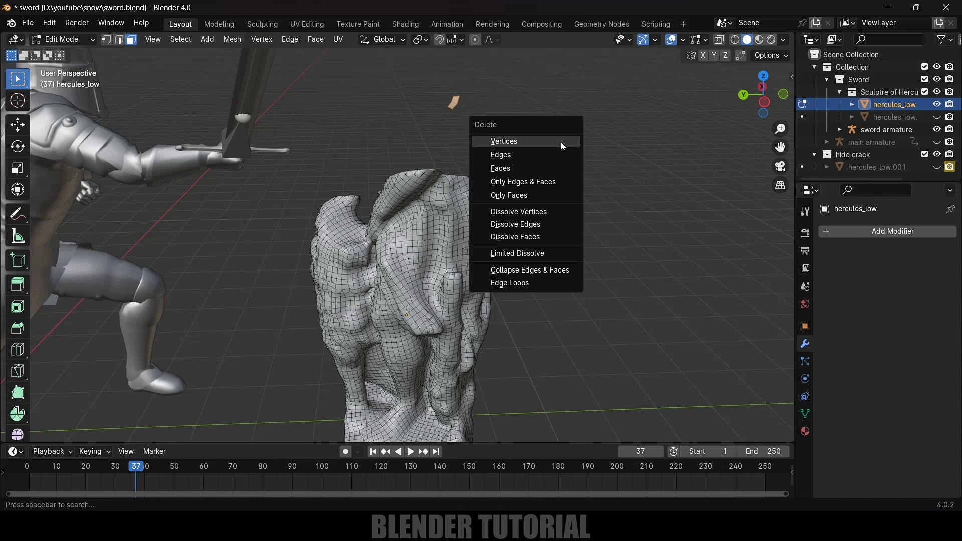
pyautogui.click(519, 167)
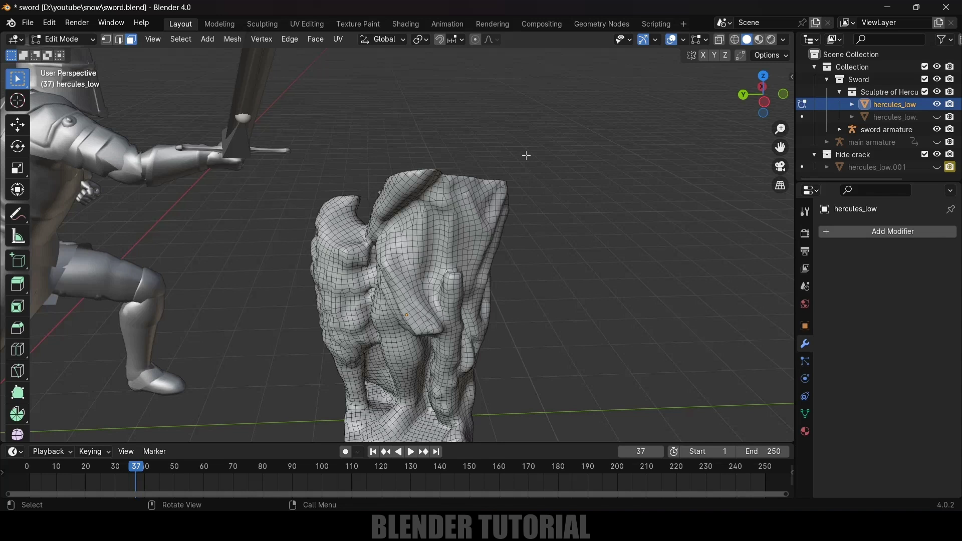
pyautogui.press('Tab')
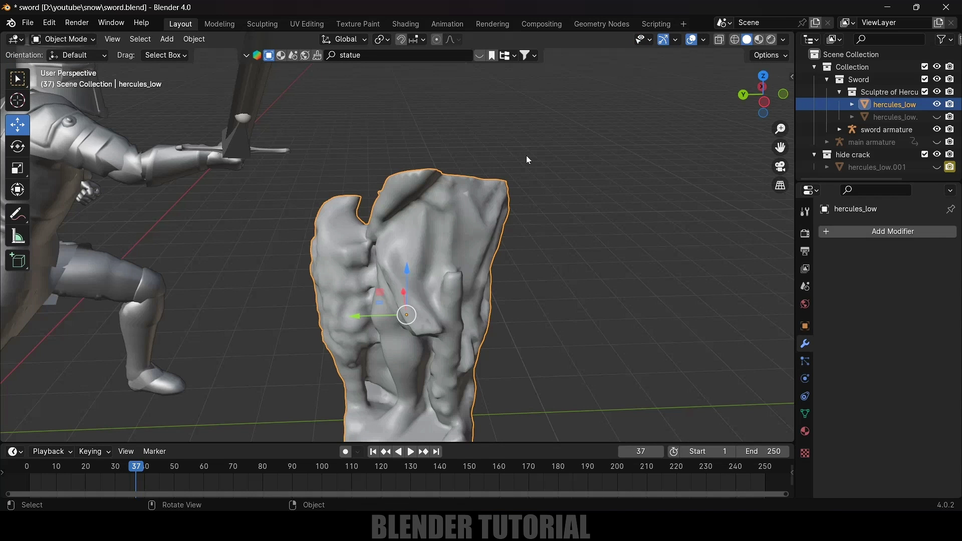
# - Unhide the statue's upper half hercules_low.002 and select it
pyautogui.click(937, 116)
pyautogui.scroll(-5, 455, 149)
pyautogui.moveTo(412, 182); pyautogui.dragTo(464, 175, button='middle')
pyautogui.moveTo(465, 232); pyautogui.dragTo(444, 222, button='middle')
pyautogui.scroll(-3, 442, 222)
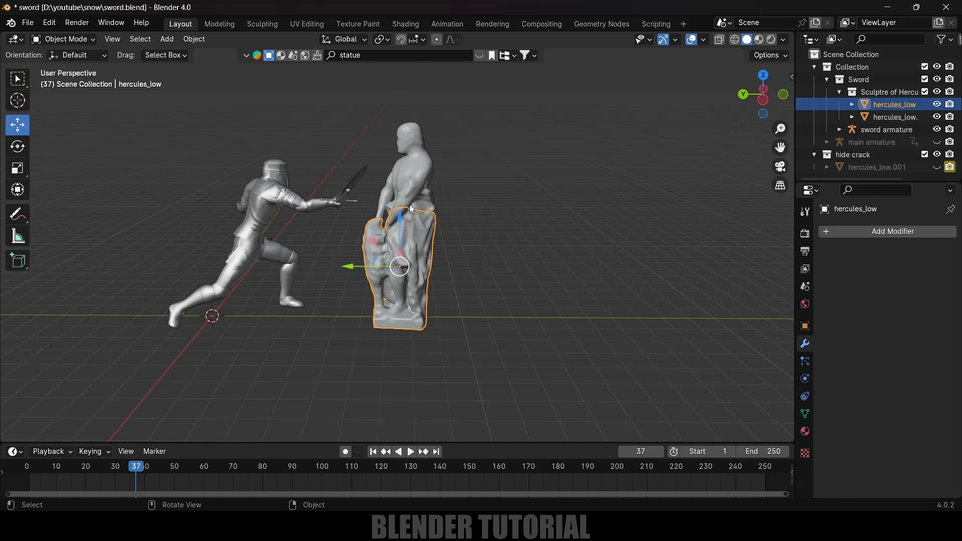
pyautogui.click(428, 180)
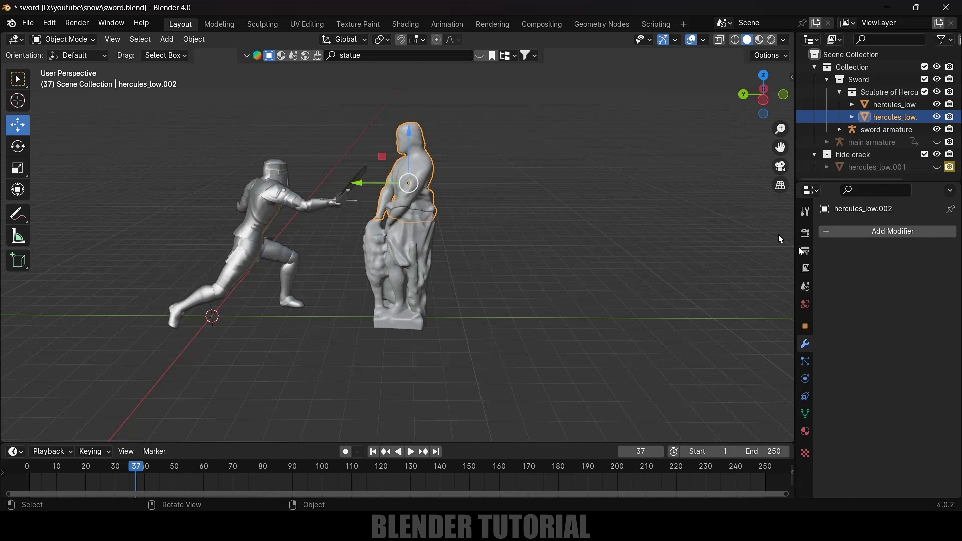
# - Add an active rigid body to the statue's upper half with a Mesh collision shape and a mass of 500 kg
pyautogui.click(805, 379)
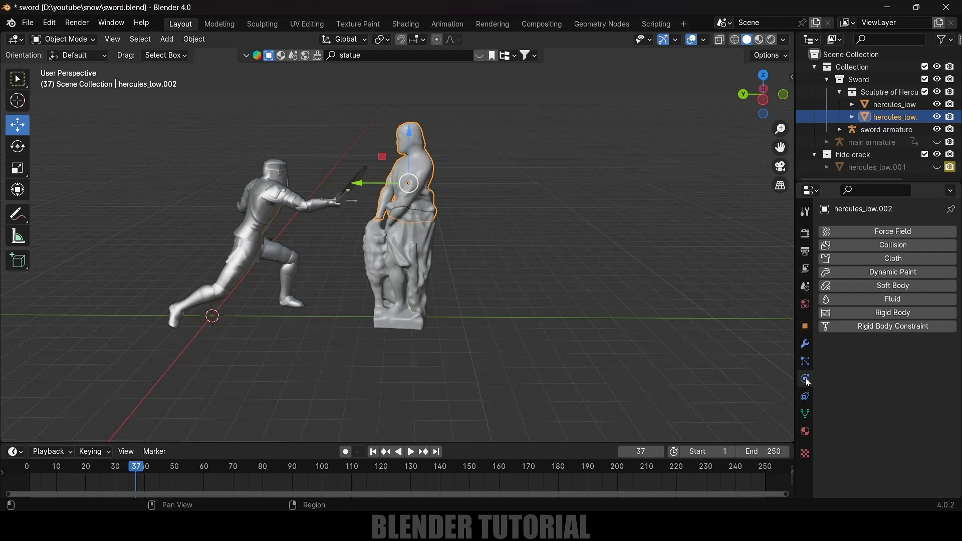
pyautogui.click(896, 312)
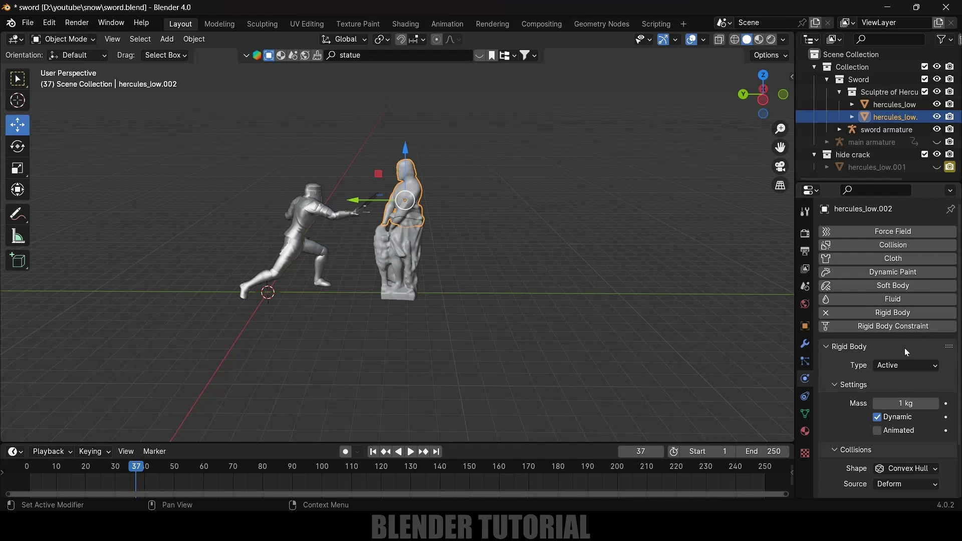
pyautogui.click(905, 365)
pyautogui.scroll(-3, 873, 390)
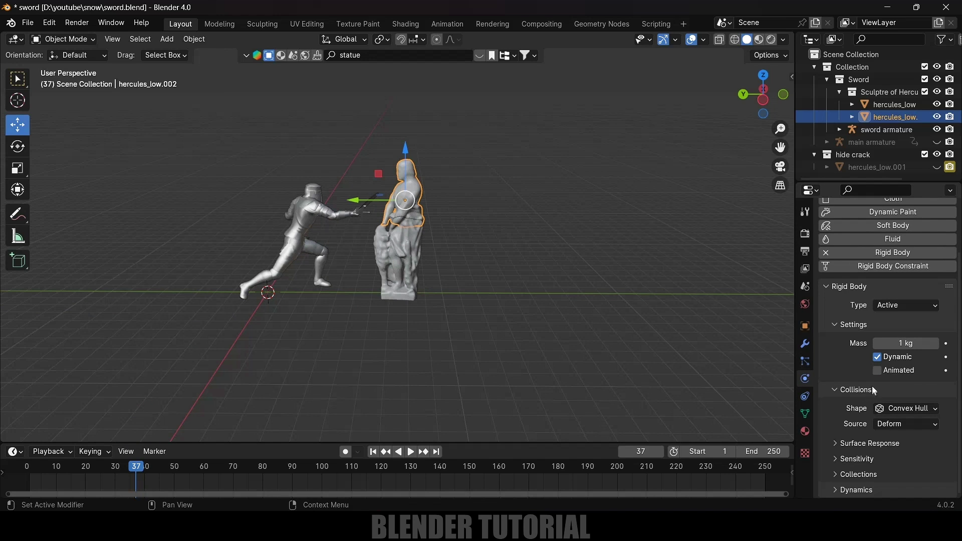
pyautogui.click(905, 412)
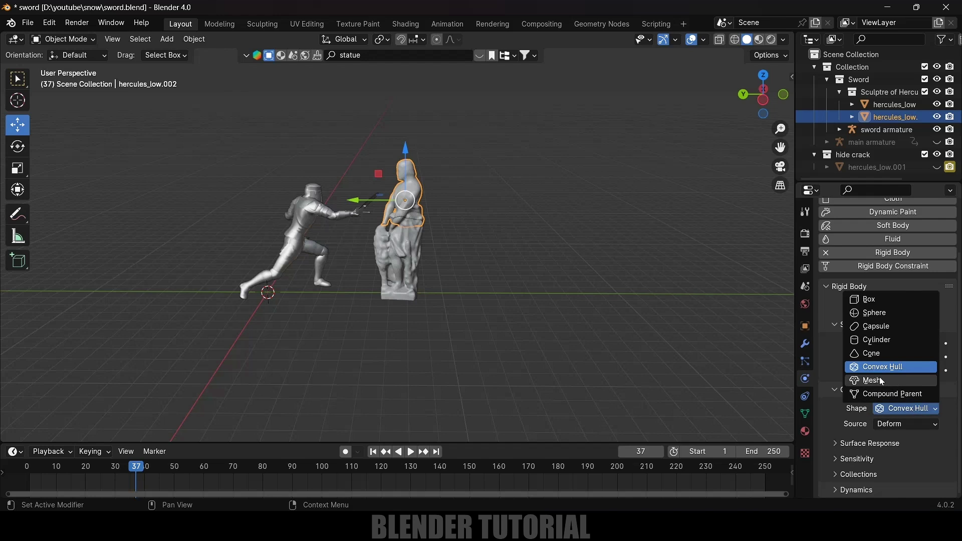
pyautogui.click(897, 381)
pyautogui.click(906, 343)
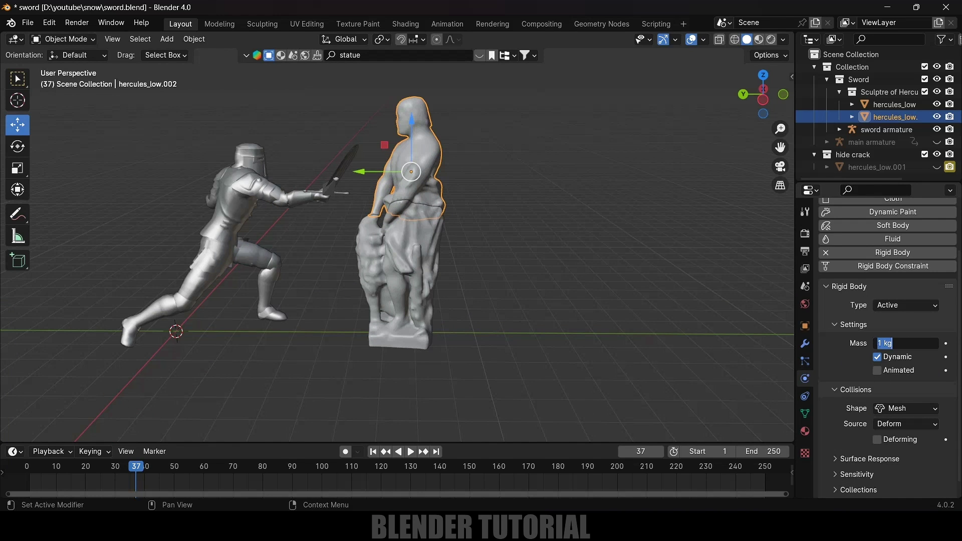
pyautogui.write('500')
pyautogui.press('Return')
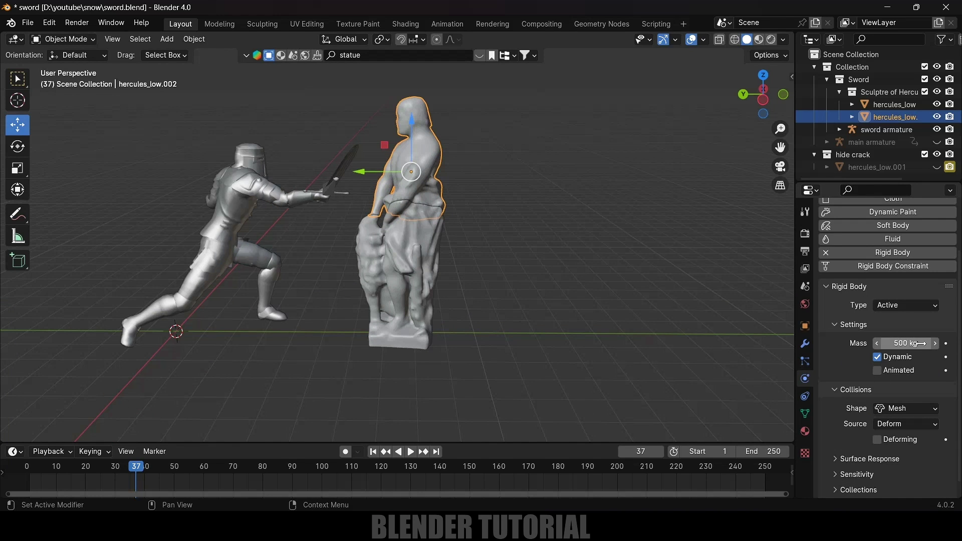
# - Play the animation from the first frame to watch how the statue's upper half moves, and return to the start
pyautogui.hotkey('shift', 'Left')
pyautogui.press('space')
pyautogui.press('Escape')
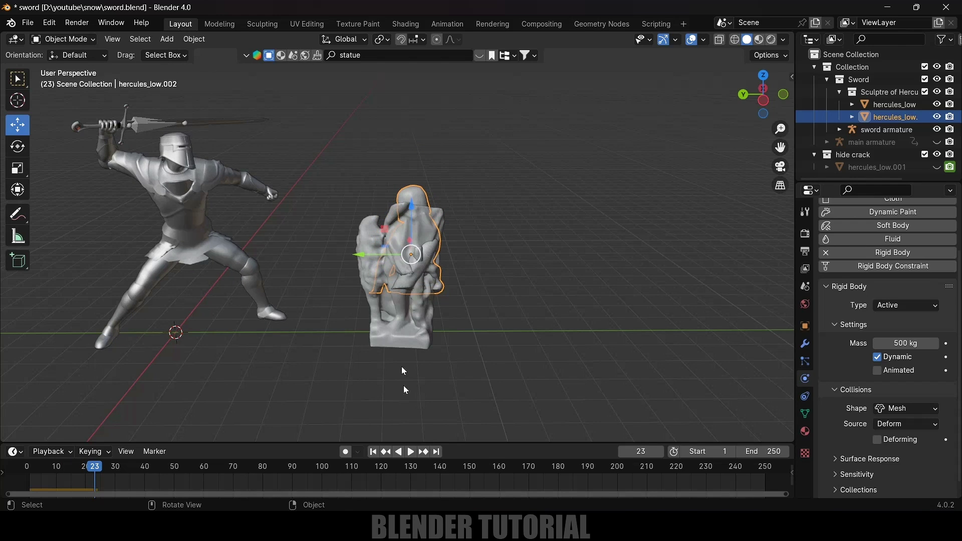
# - Add a passive rigid body with a Mesh collision shape to the statue's lower half
pyautogui.click(411, 274)
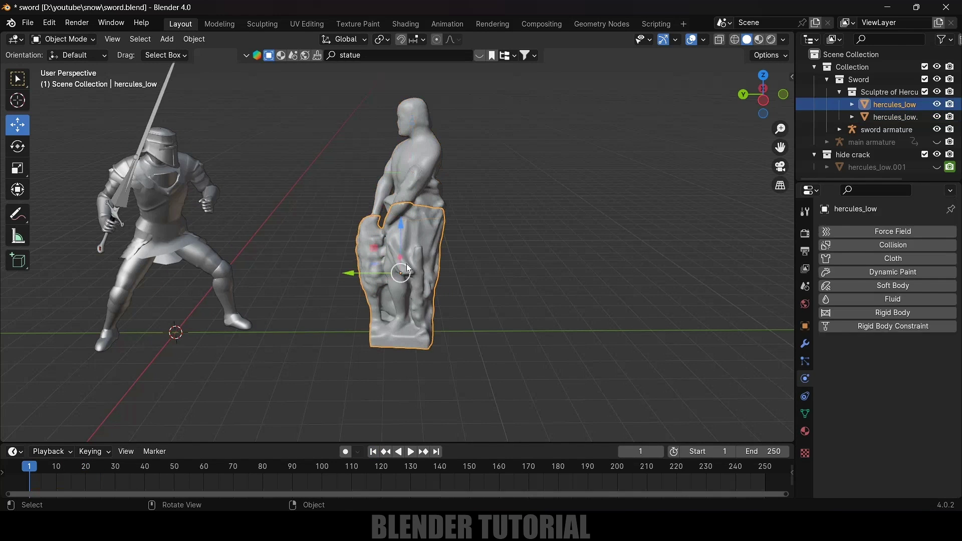
pyautogui.click(903, 313)
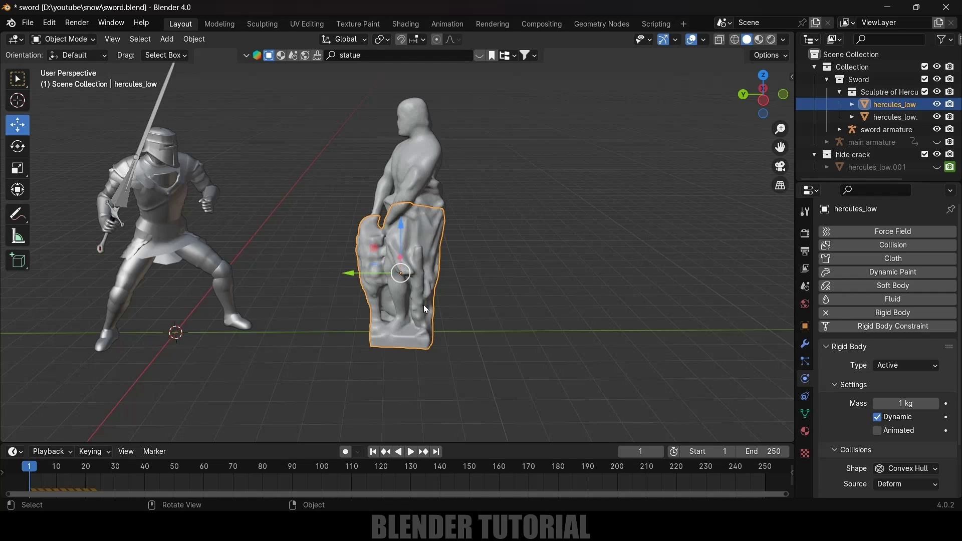
pyautogui.click(905, 365)
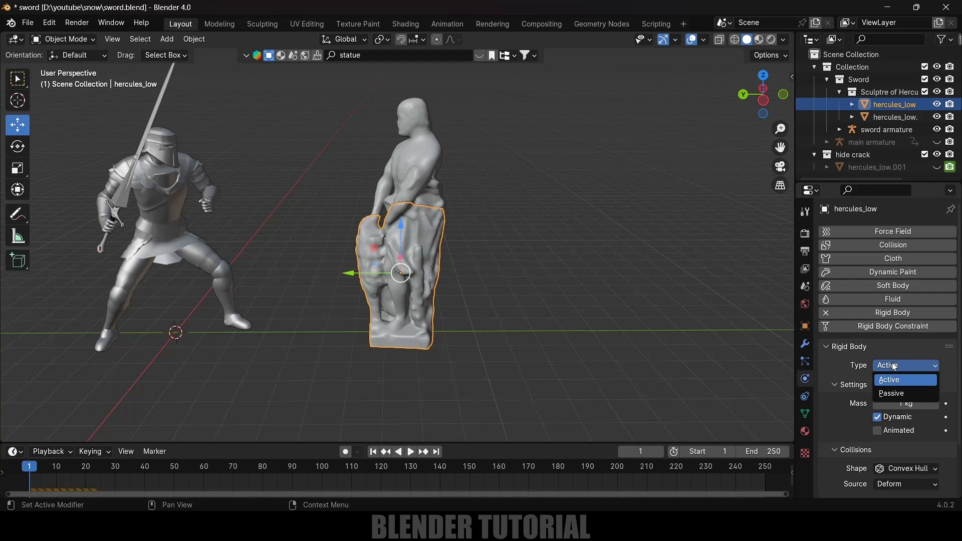
pyautogui.click(899, 391)
pyautogui.scroll(-1, 854, 400)
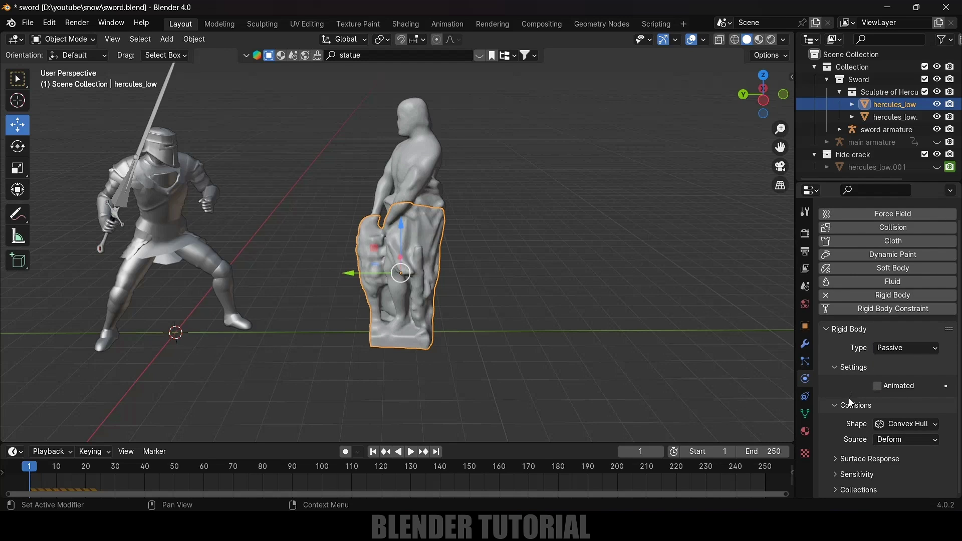
pyautogui.click(904, 424)
pyautogui.click(892, 397)
# - Play the simulation of both statue halves, view it from another angle and rewind to frame 1
pyautogui.press('space')
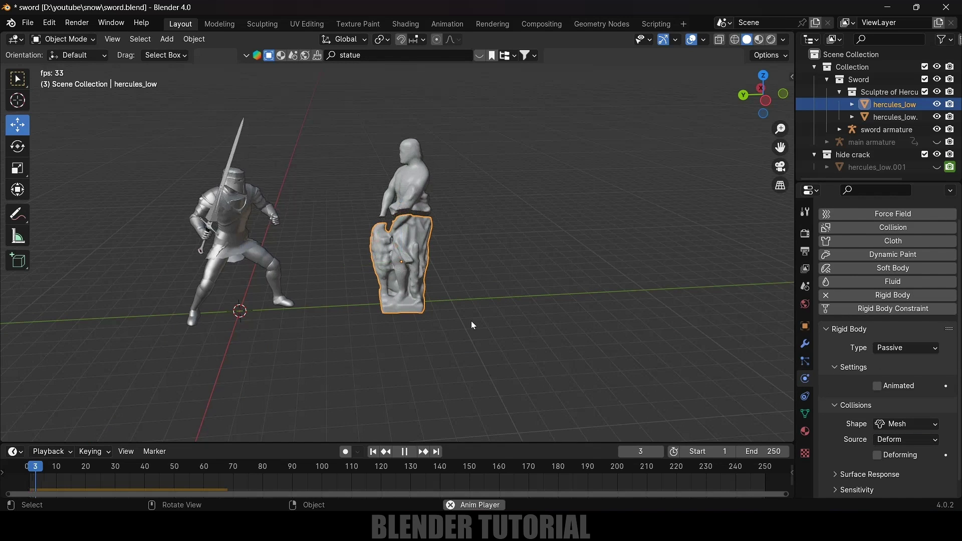
pyautogui.press('space')
pyautogui.moveTo(471, 320); pyautogui.dragTo(437, 279, button='middle')
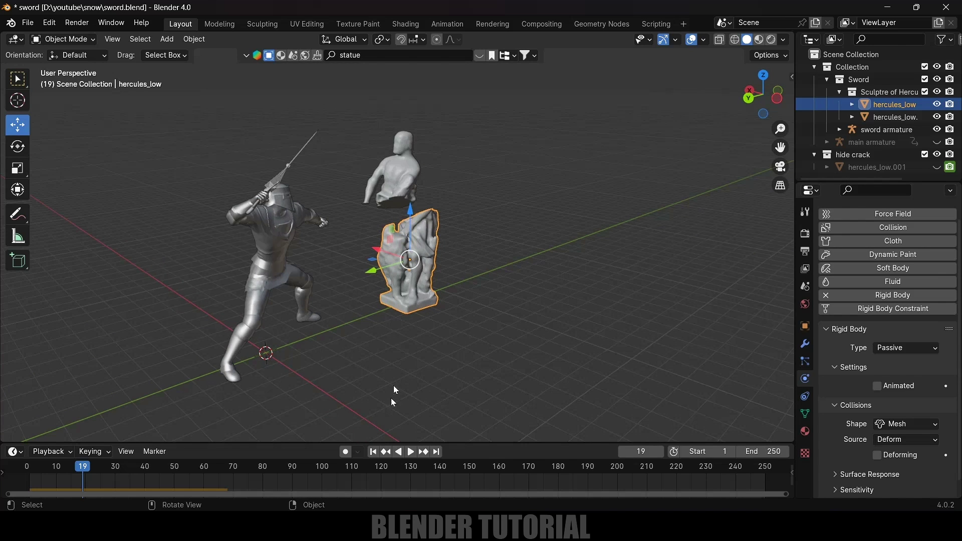
pyautogui.click(373, 451)
pyautogui.moveTo(433, 389); pyautogui.dragTo(390, 344, button='middle')
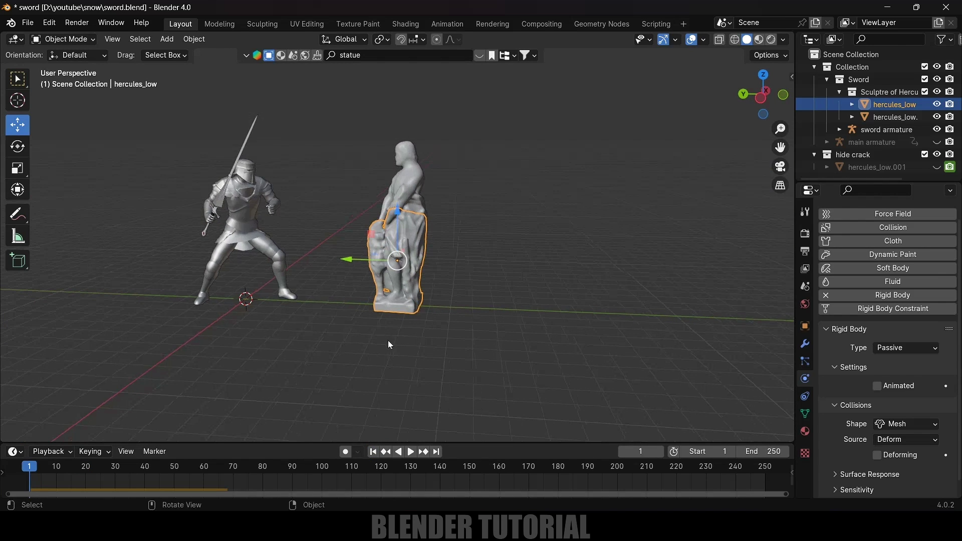
# - Add a plane as a floor, scale it up well beyond the knight and statue, and shift it along Y towards the statue
pyautogui.click(167, 39)
pyautogui.moveTo(237, 56)
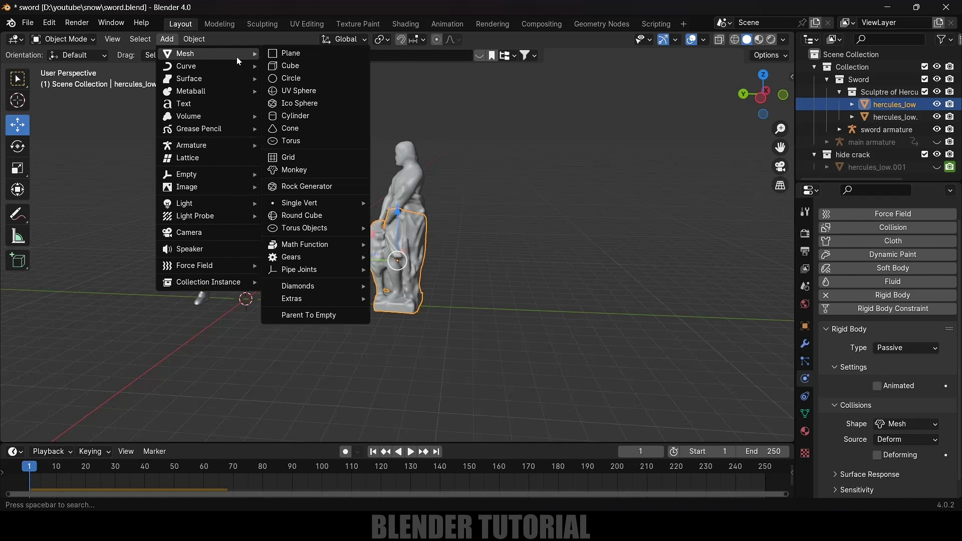
pyautogui.click(296, 56)
pyautogui.press('s')
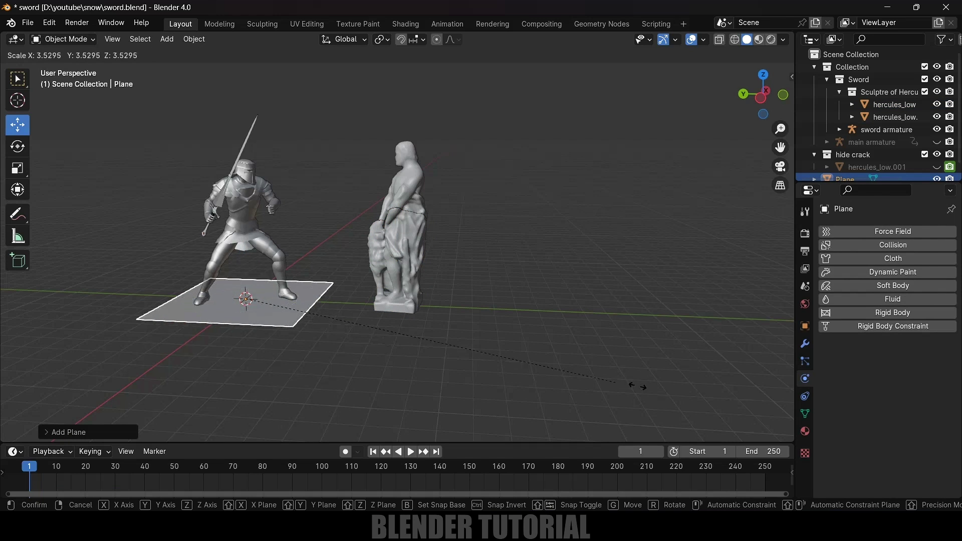
pyautogui.click(683, 336)
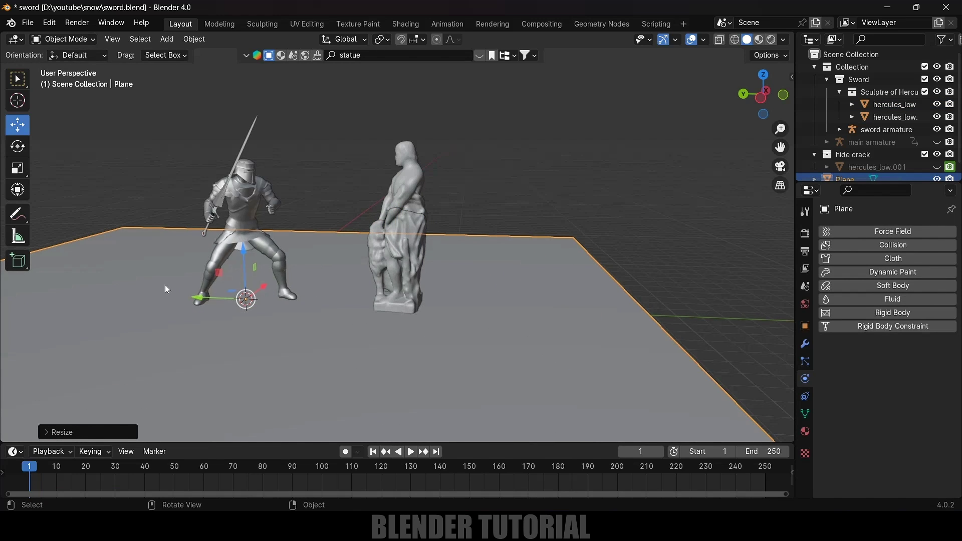
pyautogui.moveTo(202, 298); pyautogui.dragTo(252, 299)
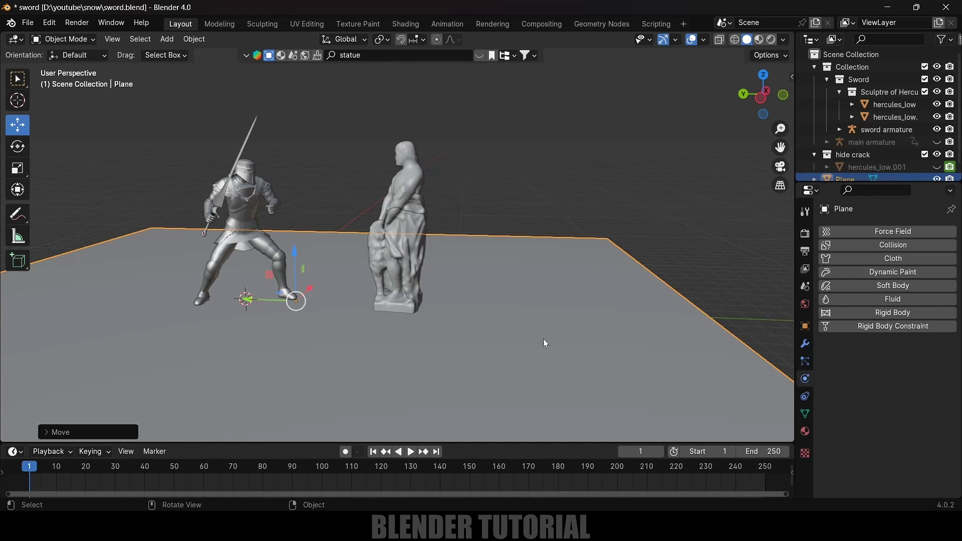
# - Give the floor plane a passive rigid body
pyautogui.click(527, 292)
pyautogui.click(589, 323)
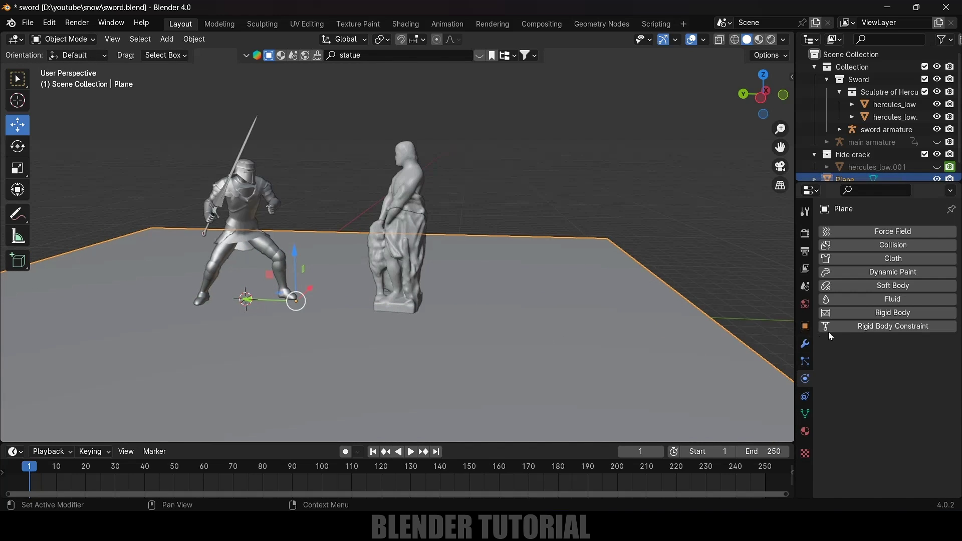
pyautogui.click(876, 312)
pyautogui.click(883, 366)
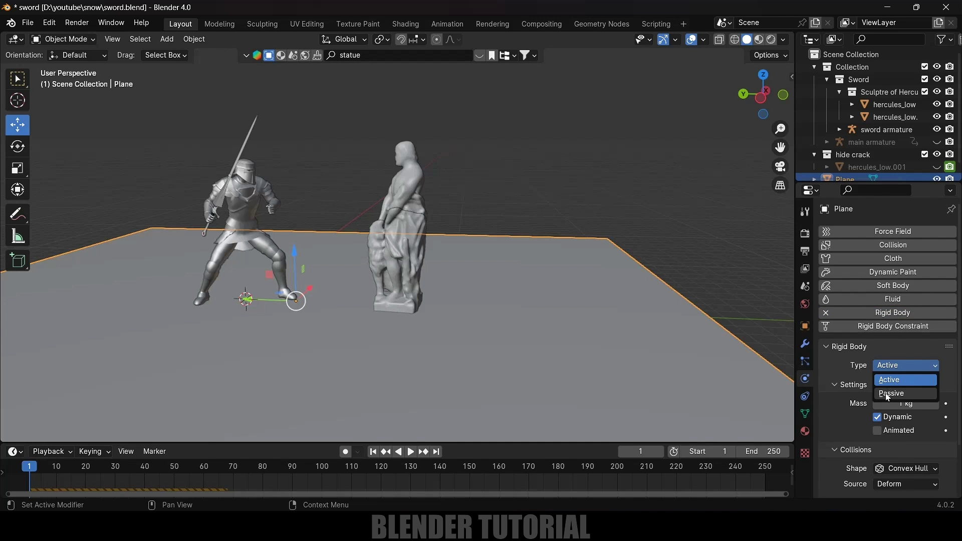
pyautogui.click(891, 393)
# - Play the simulation from two viewpoints to check the upper half's fall onto the floor, returning to frame 1
pyautogui.moveTo(581, 237); pyautogui.dragTo(479, 238, button='middle')
pyautogui.press('space')
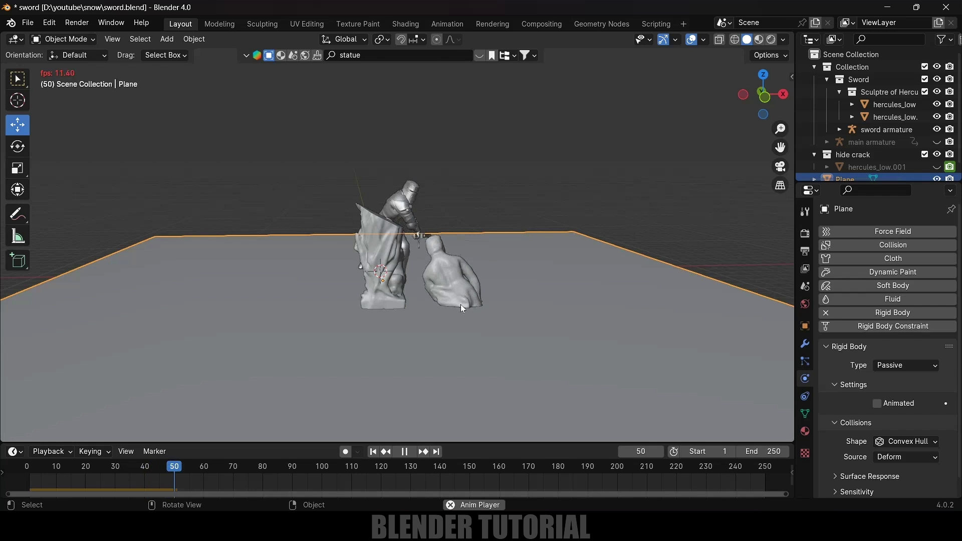
pyautogui.press('space')
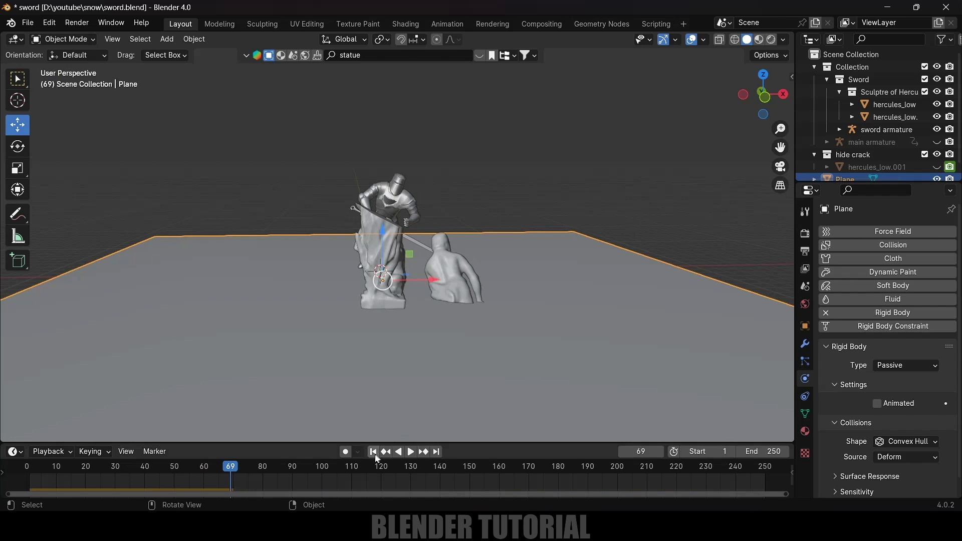
pyautogui.hotkey('shift', 'Left')
pyautogui.moveTo(530, 286); pyautogui.dragTo(479, 302, button='middle')
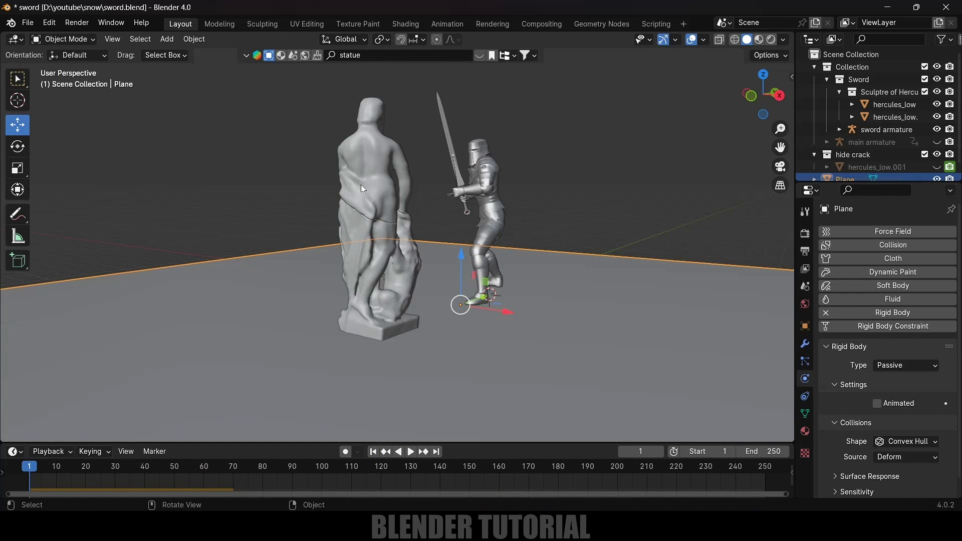
pyautogui.press('space')
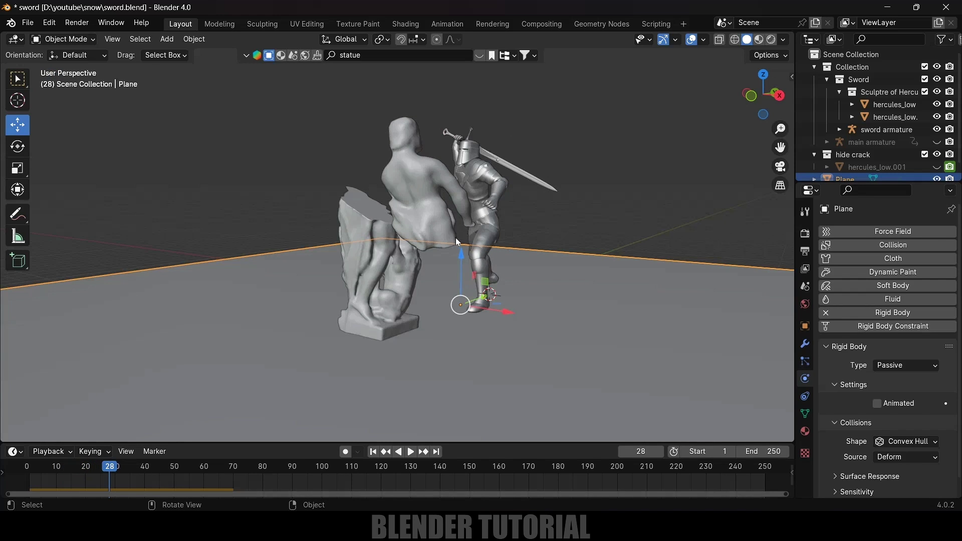
pyautogui.moveTo(455, 238); pyautogui.dragTo(429, 219, button='middle')
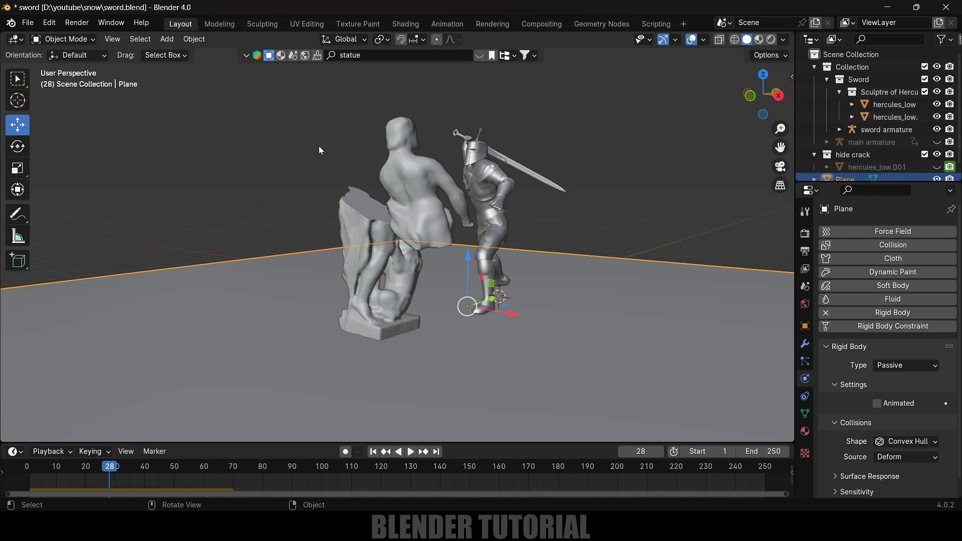
pyautogui.hotkey('shift', 'Left')
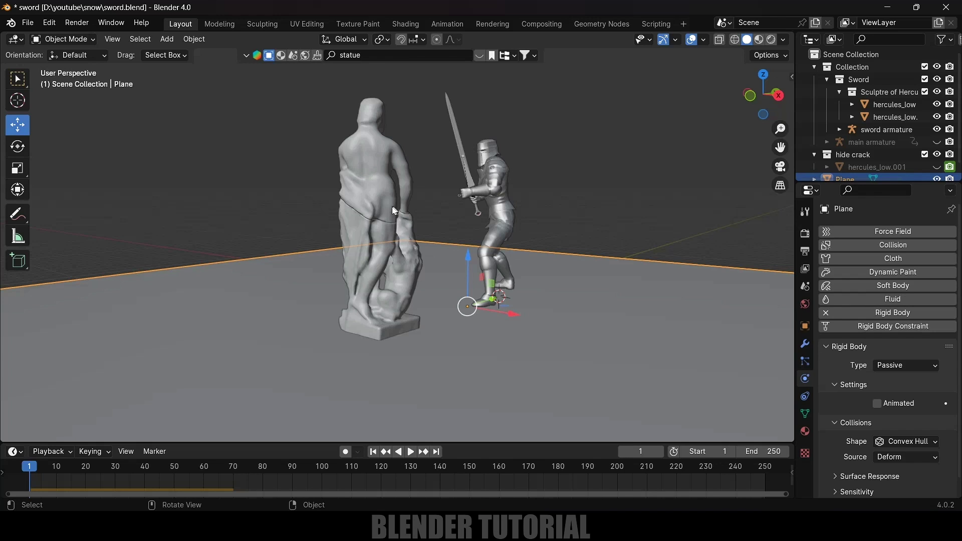
# - Enable Deactivation and Start Deactivated in the rigid body dynamics of the statue's upper half
pyautogui.click(372, 163)
pyautogui.scroll(-4, 854, 451)
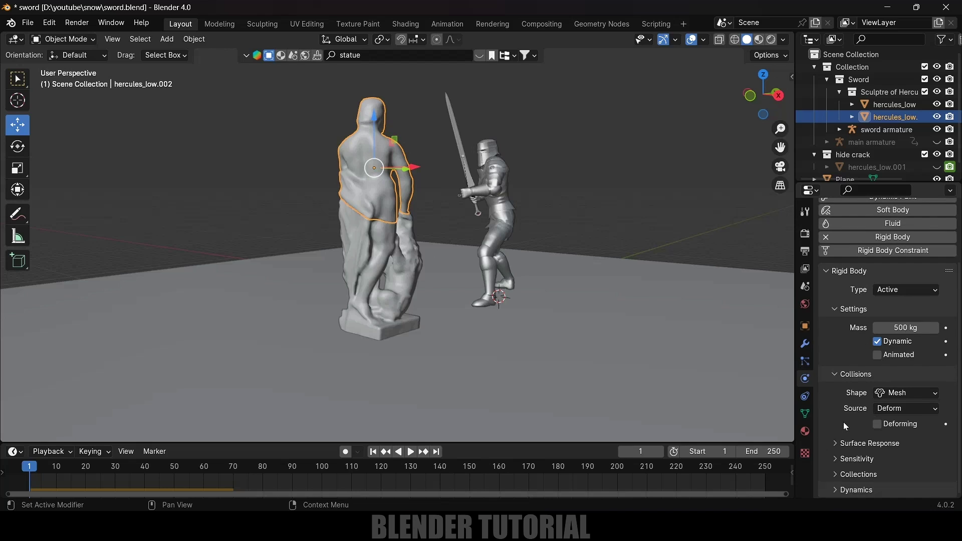
pyautogui.click(837, 488)
pyautogui.scroll(-3, 834, 475)
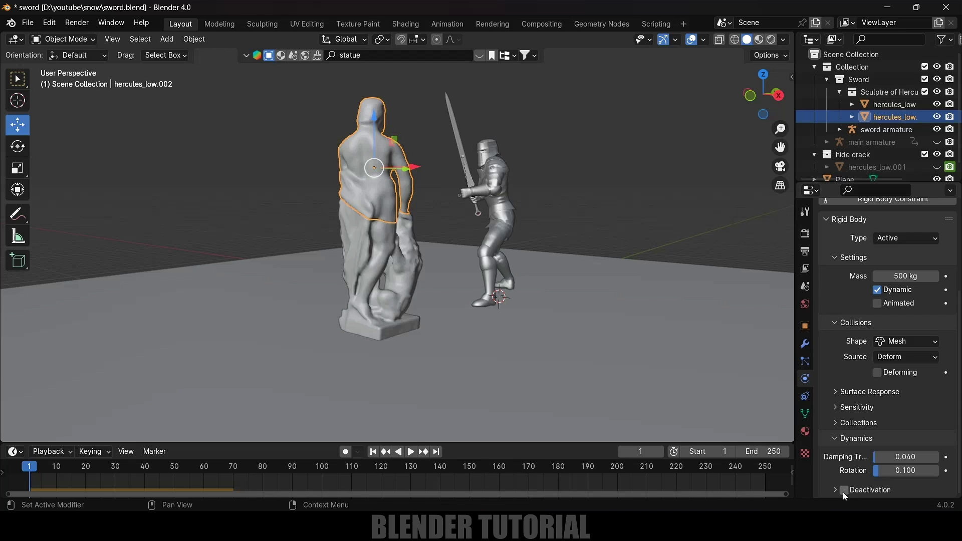
pyautogui.click(844, 490)
pyautogui.click(834, 490)
pyautogui.scroll(-3, 831, 469)
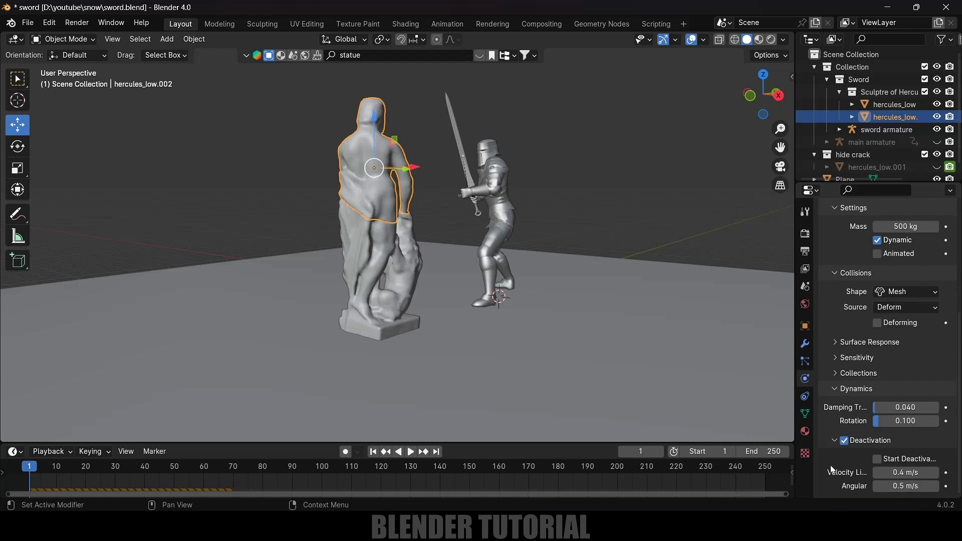
pyautogui.click(877, 460)
# - Play the simulation to check the deactivated upper half during the sword swing, and rewind to frame 1
pyautogui.press('space')
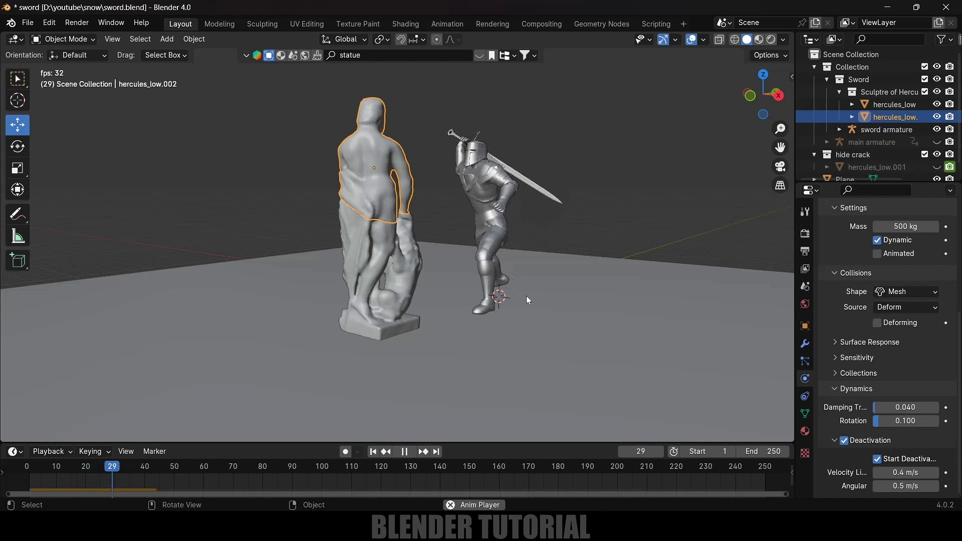
pyautogui.press('space')
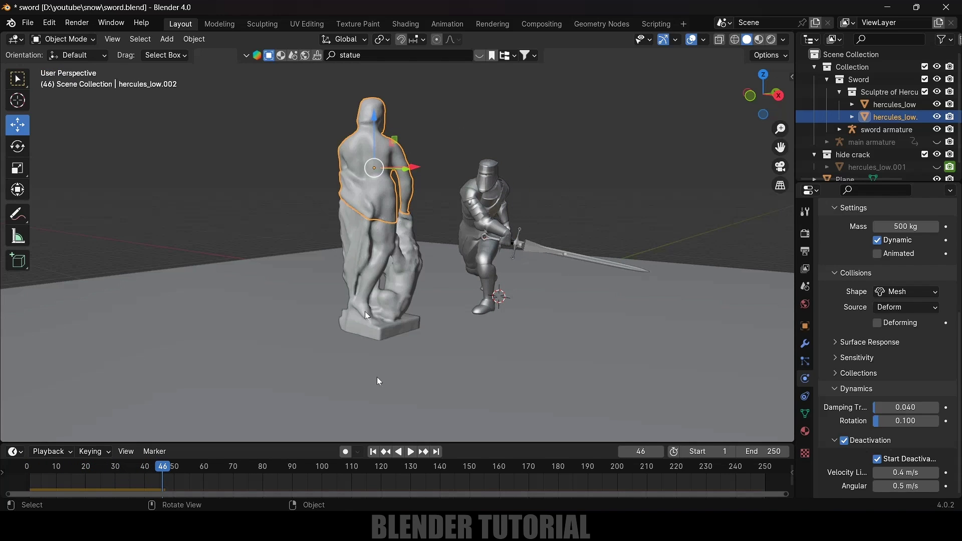
pyautogui.click(376, 454)
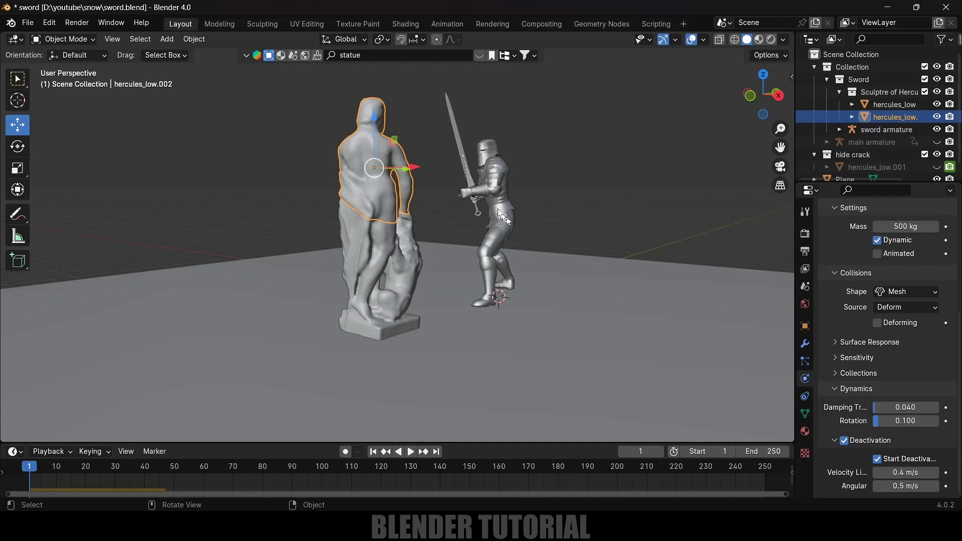
# - Add an active rigid body with a Mesh collision shape to the sword blade and test it in playback
pyautogui.click(452, 118)
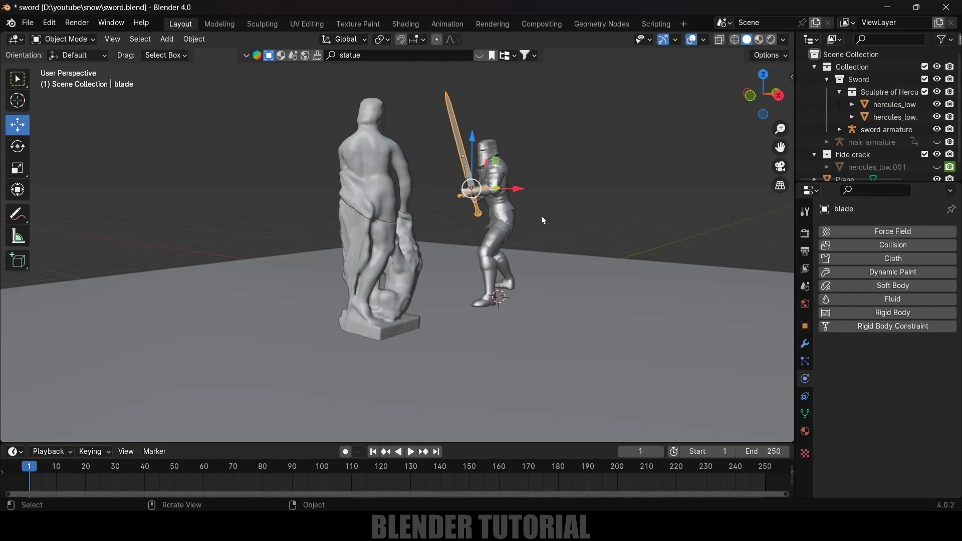
pyautogui.click(884, 313)
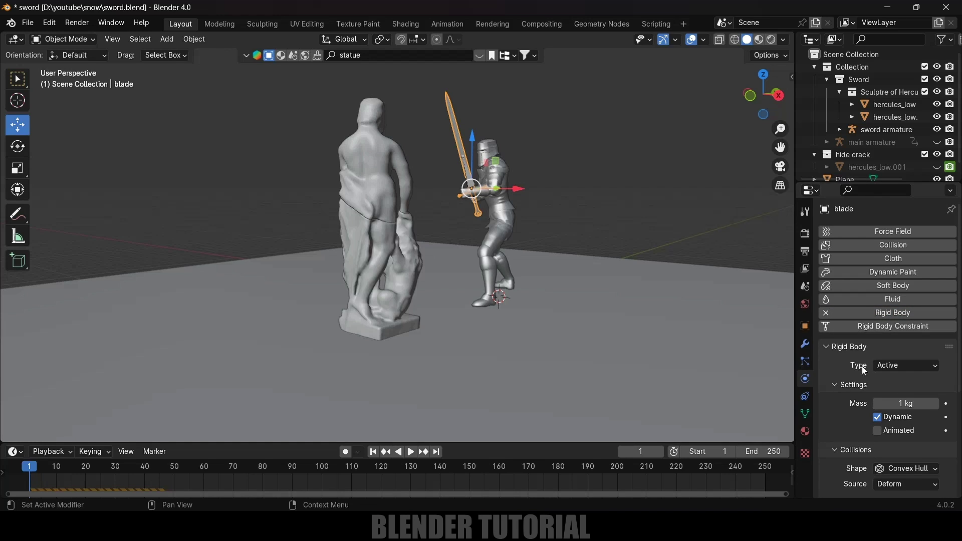
pyautogui.scroll(-5, 864, 369)
pyautogui.scroll(-2, 864, 370)
pyautogui.click(902, 319)
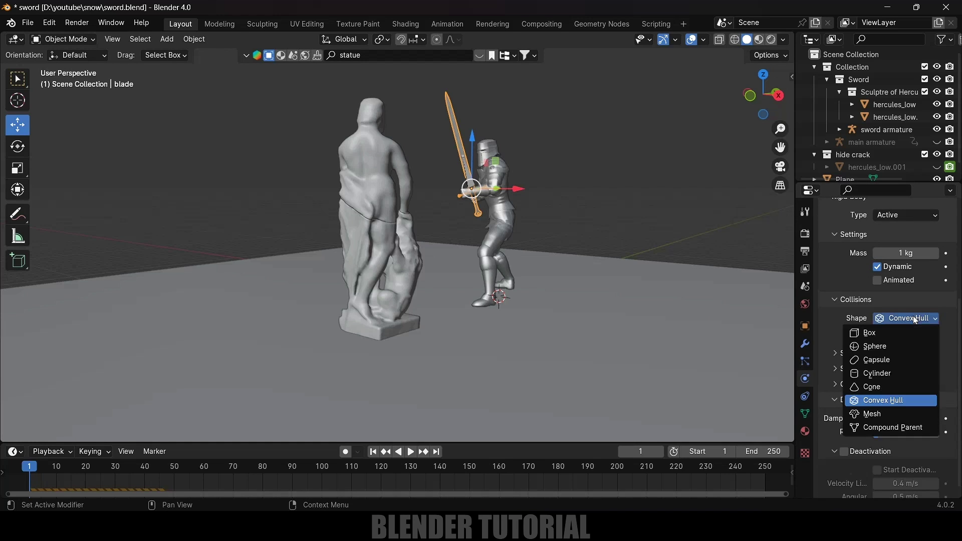
pyautogui.click(872, 413)
pyautogui.press('space')
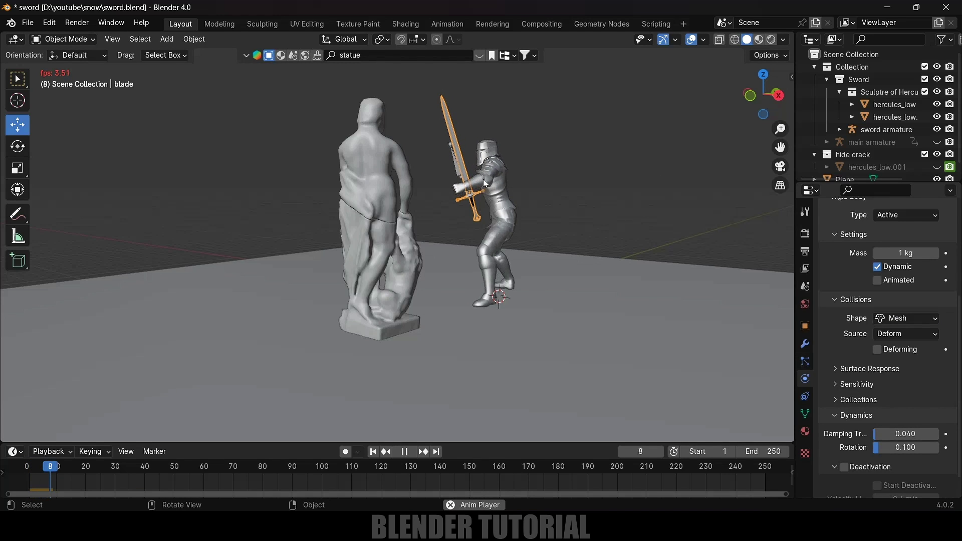
pyautogui.press('Escape')
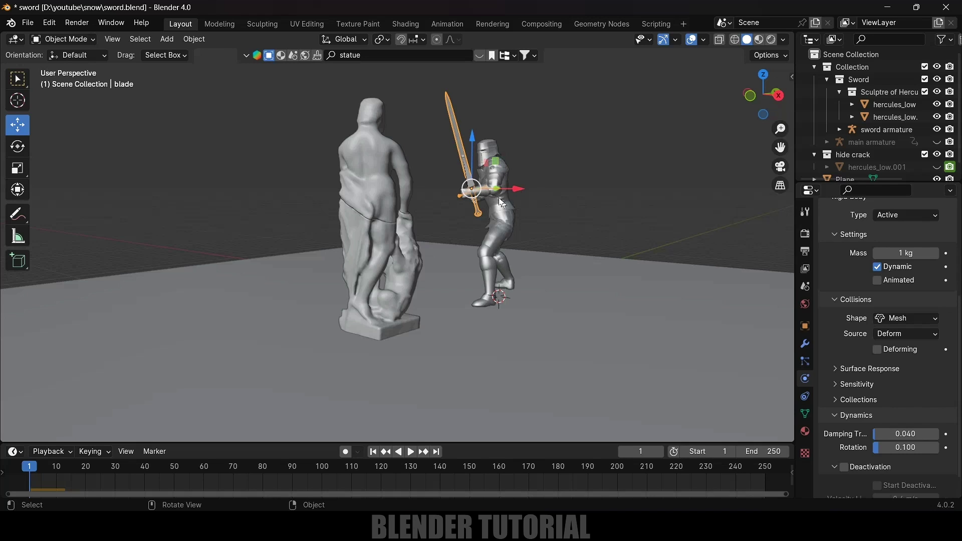
# - Enable Animated on the blade's rigid body, play the slash to check the collision, and rewind to frame 1
pyautogui.click(876, 281)
pyautogui.press('space')
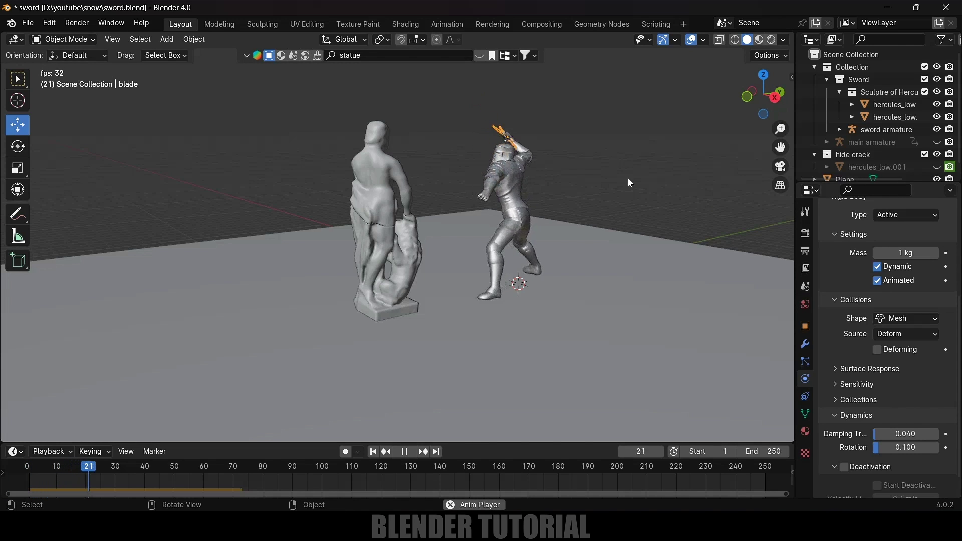
pyautogui.press('space')
pyautogui.moveTo(628, 178); pyautogui.dragTo(634, 267, button='middle')
pyautogui.press('space')
pyautogui.press('space')
pyautogui.hotkey('shift', 'Left')
# - Select the statue's upper half and play the simulation up to frame 39, during the sword's slash
pyautogui.moveTo(569, 191); pyautogui.dragTo(521, 285, button='middle')
pyautogui.click(458, 287)
pyautogui.moveTo(460, 323); pyautogui.dragTo(435, 274, button='middle')
pyautogui.scroll(2, 434, 274)
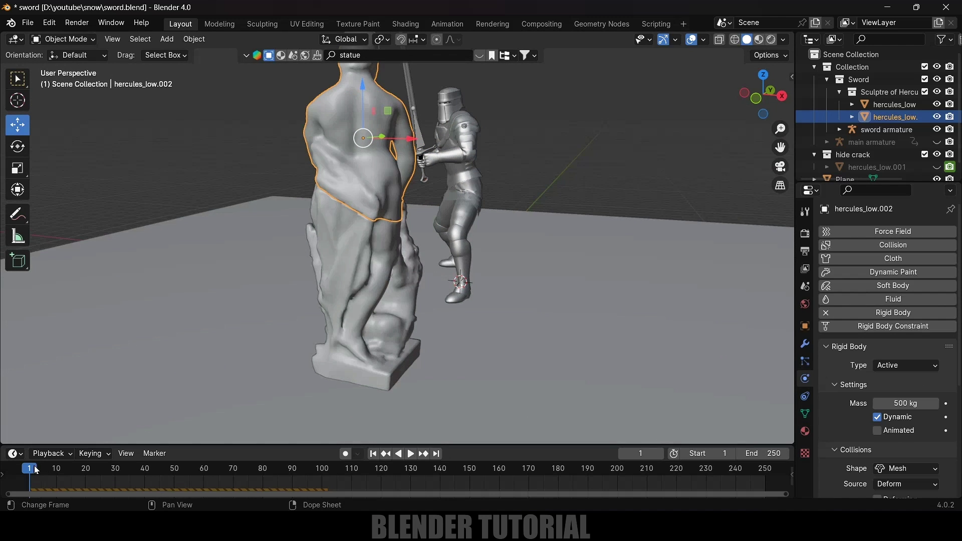
pyautogui.press('space')
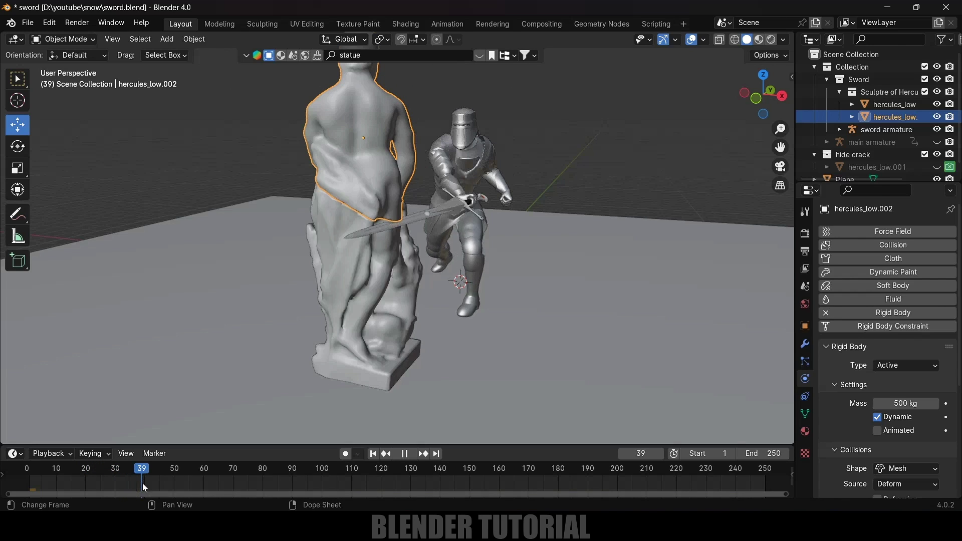
pyautogui.press('space')
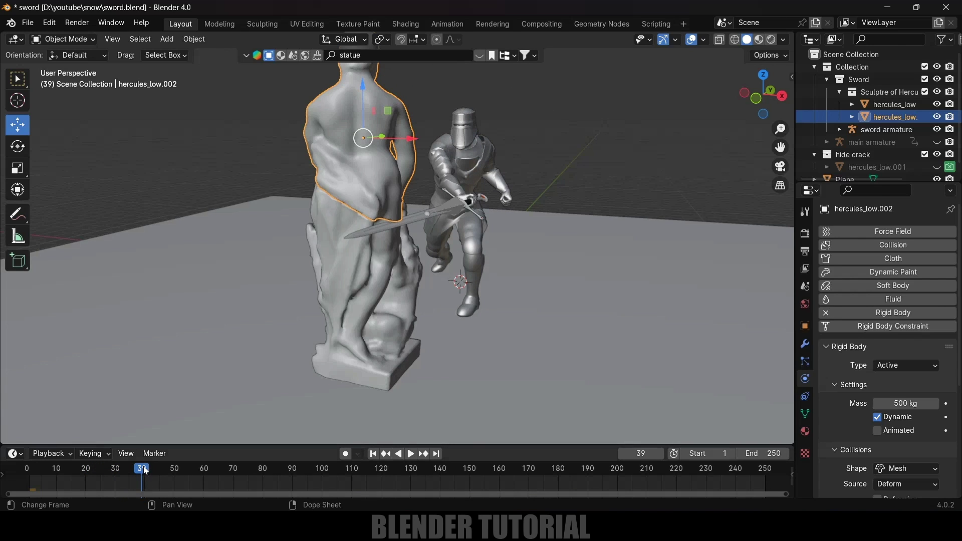
# - Keyframe the Animated setting of the upper half's rigid body on at frame 39 and off at frame 40
pyautogui.moveTo(420, 270); pyautogui.dragTo(397, 224, button='middle')
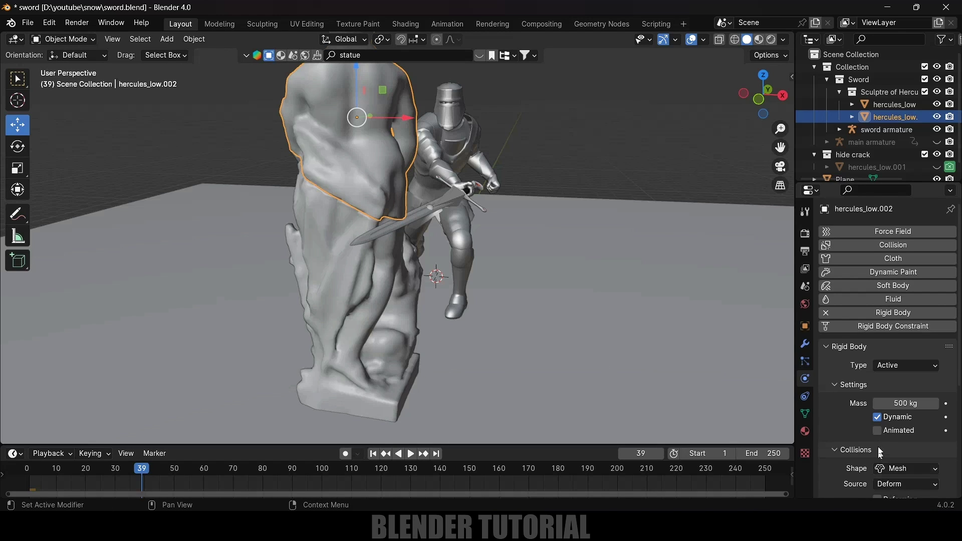
pyautogui.click(878, 432)
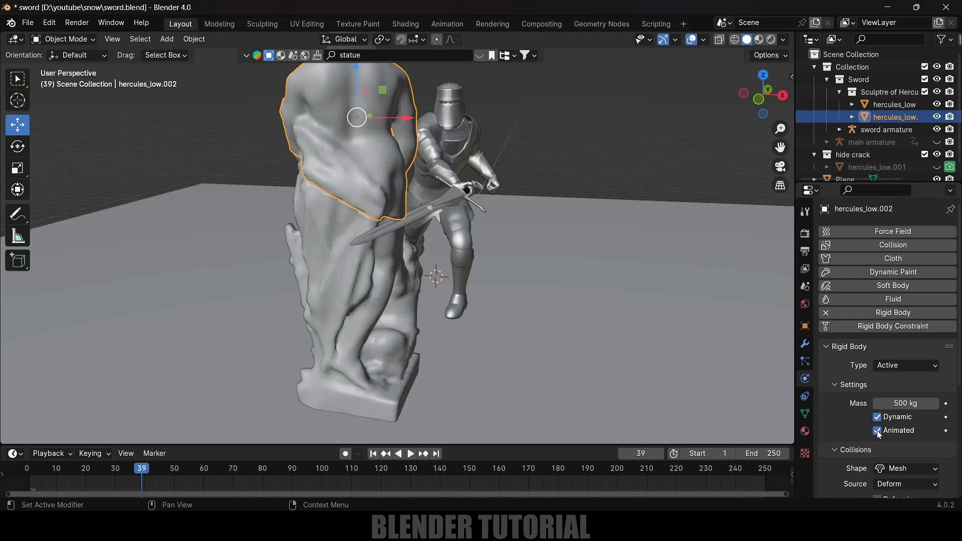
pyautogui.click(946, 431)
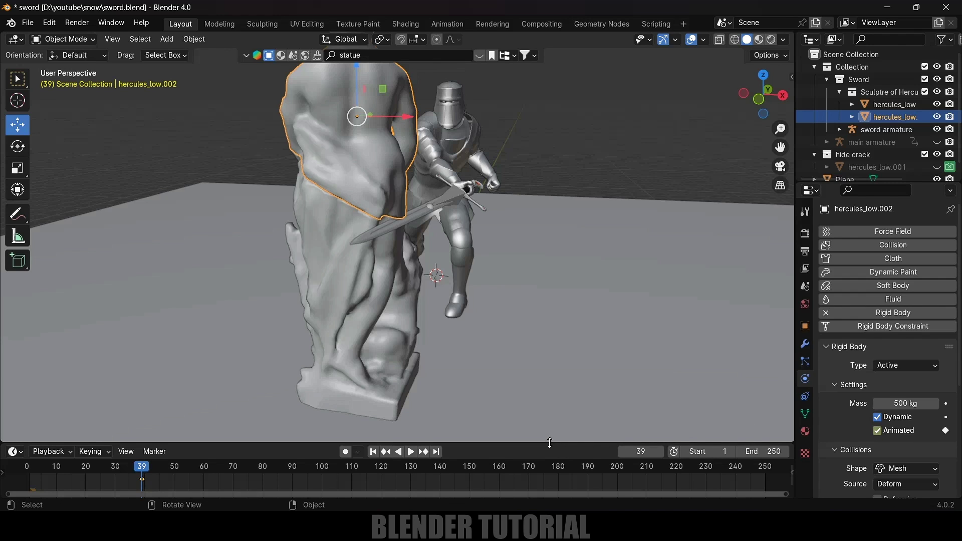
pyautogui.moveTo(552, 444); pyautogui.dragTo(475, 401)
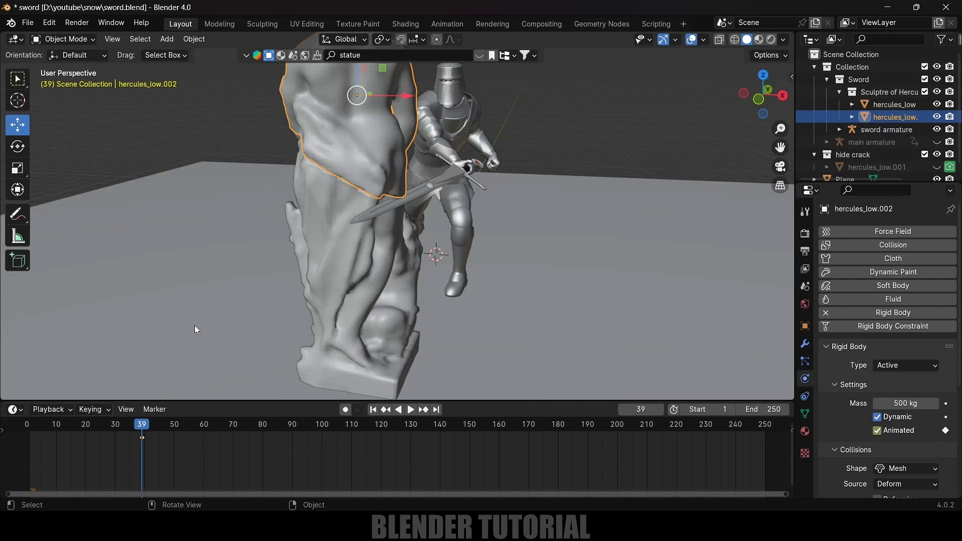
pyautogui.press('Right')
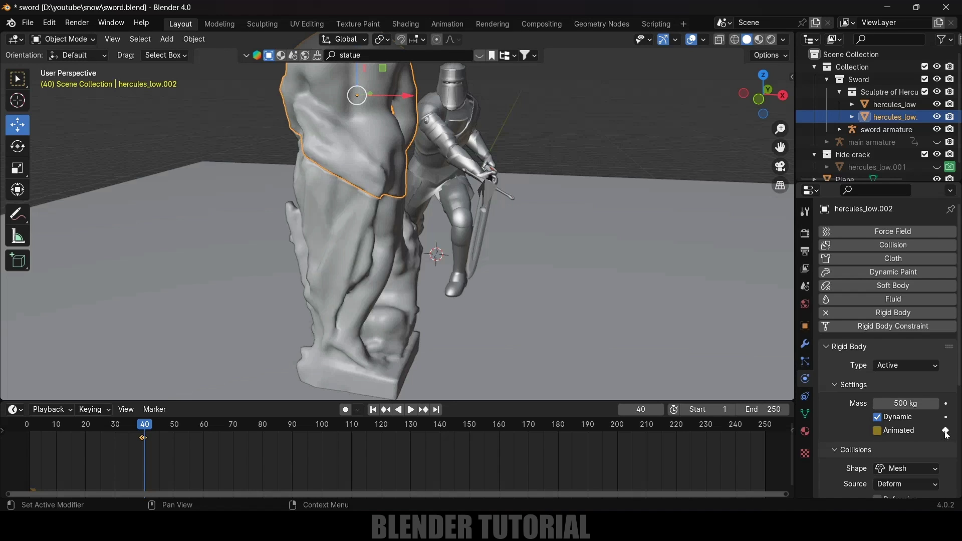
# - Play the simulation from frame 1 to check how the upper half falls after the slash, and rewind to frame 1
pyautogui.scroll(-3, 652, 276)
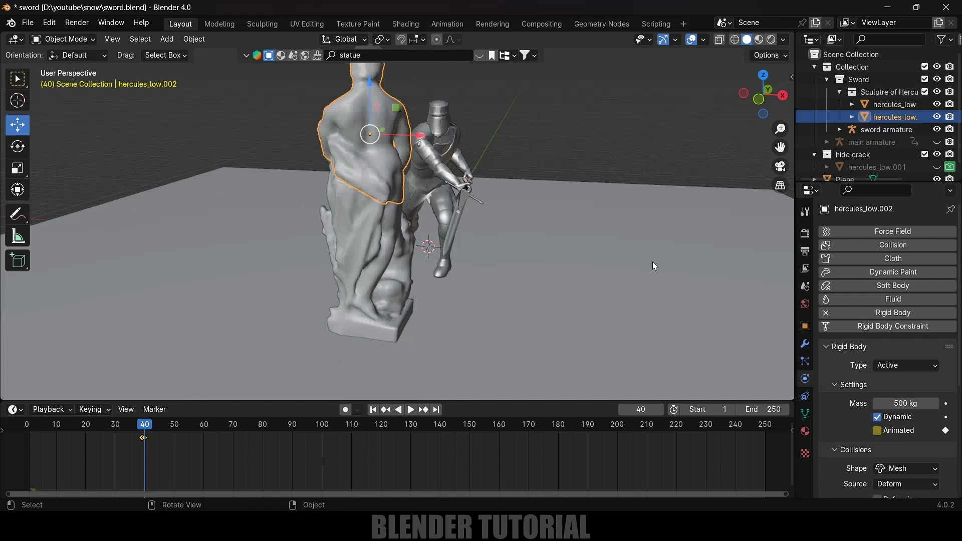
pyautogui.click(373, 410)
pyautogui.scroll(-2, 581, 234)
pyautogui.moveTo(581, 233); pyautogui.dragTo(594, 230, button='middle')
pyautogui.press('space')
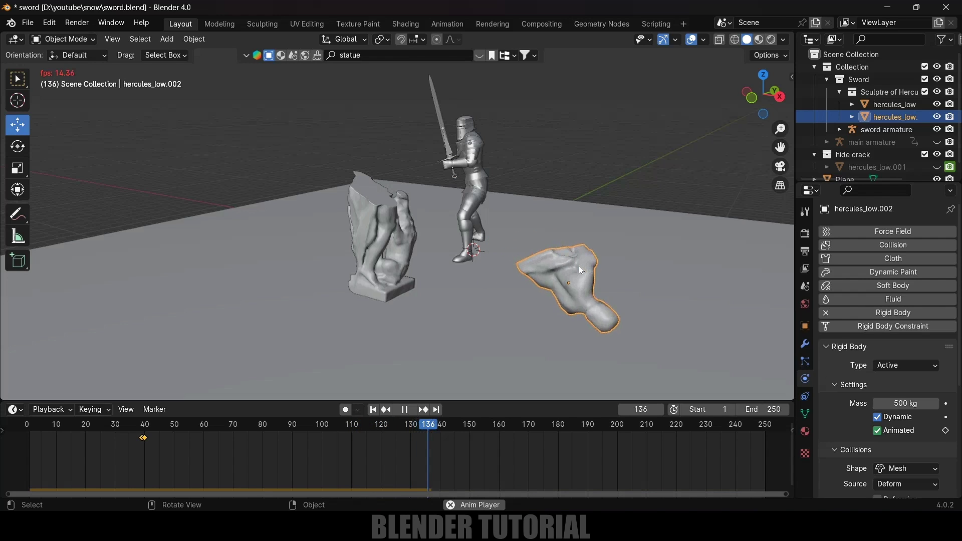
pyautogui.press('space')
pyautogui.hotkey('shift', 'Left')
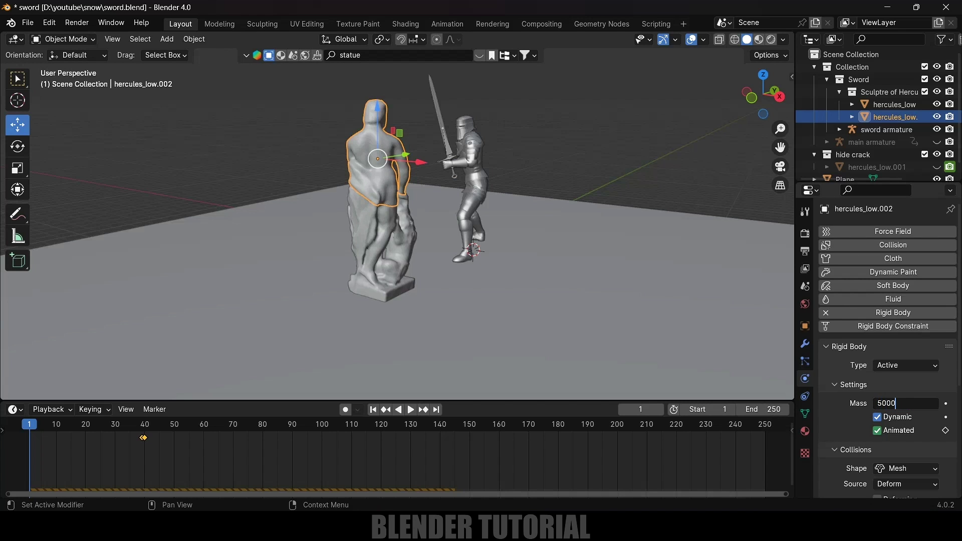
# - Set the upper half's rigid body mass to 5000 kg, surface friction to 1 and collision margin to 0.001 m
pyautogui.scroll(-7, 861, 394)
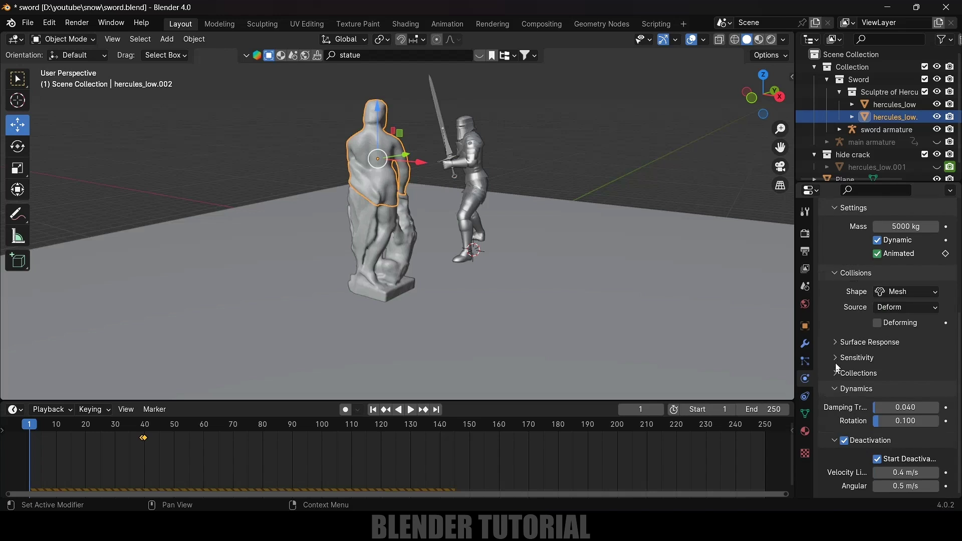
pyautogui.click(838, 342)
pyautogui.scroll(-1, 847, 361)
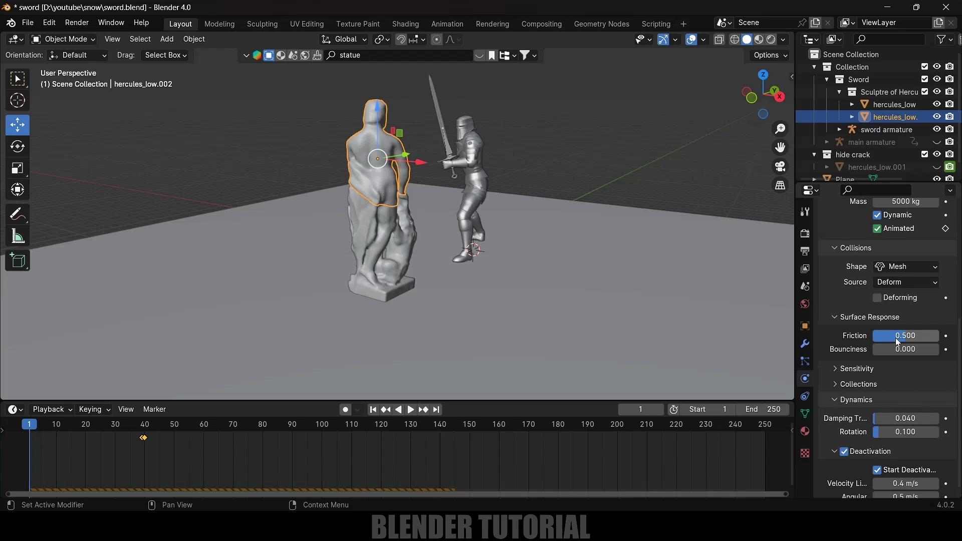
pyautogui.scroll(-1, 844, 378)
pyautogui.click(837, 359)
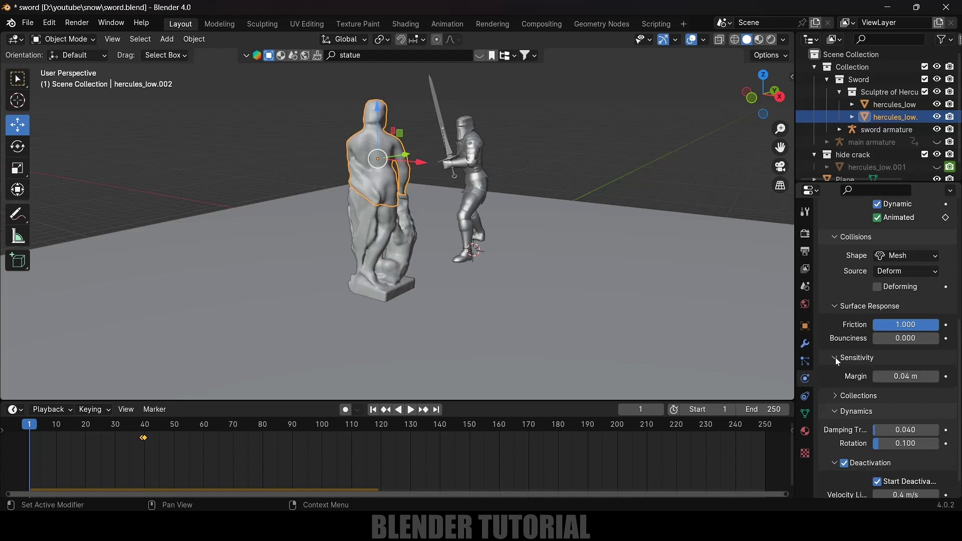
pyautogui.scroll(-2, 837, 361)
pyautogui.click(878, 355)
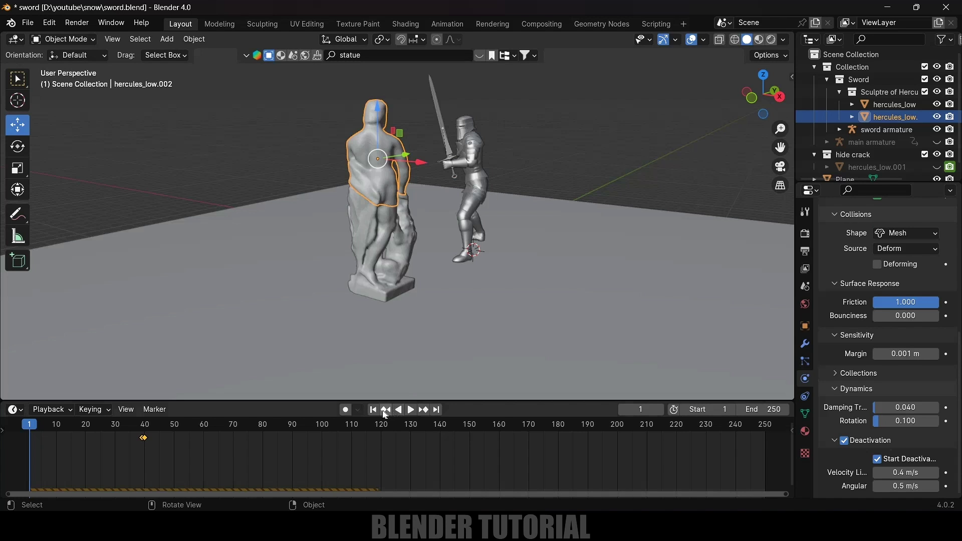
# - Play the simulation, replay it from the start to check the heavier upper half's fall, and stop playback
pyautogui.press('space')
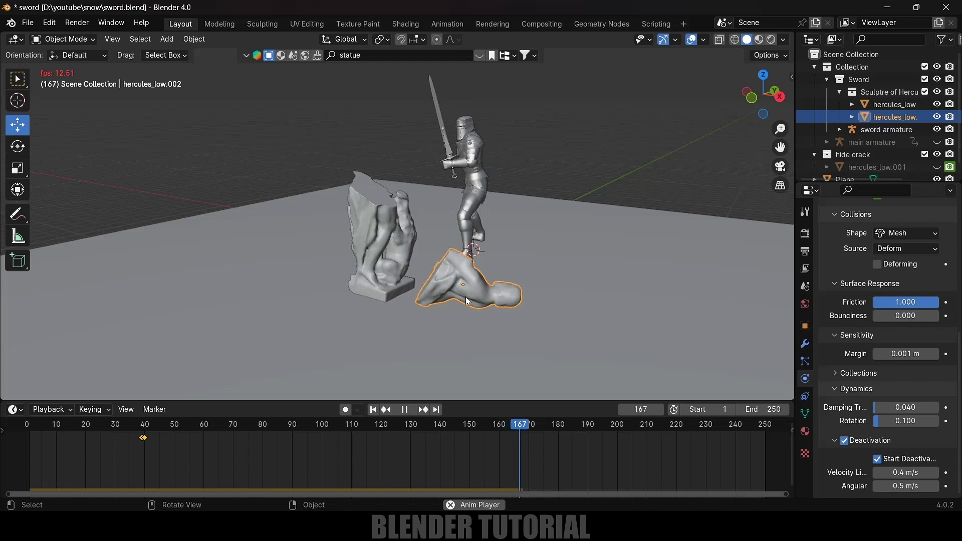
pyautogui.hotkey('shift', 'Left')
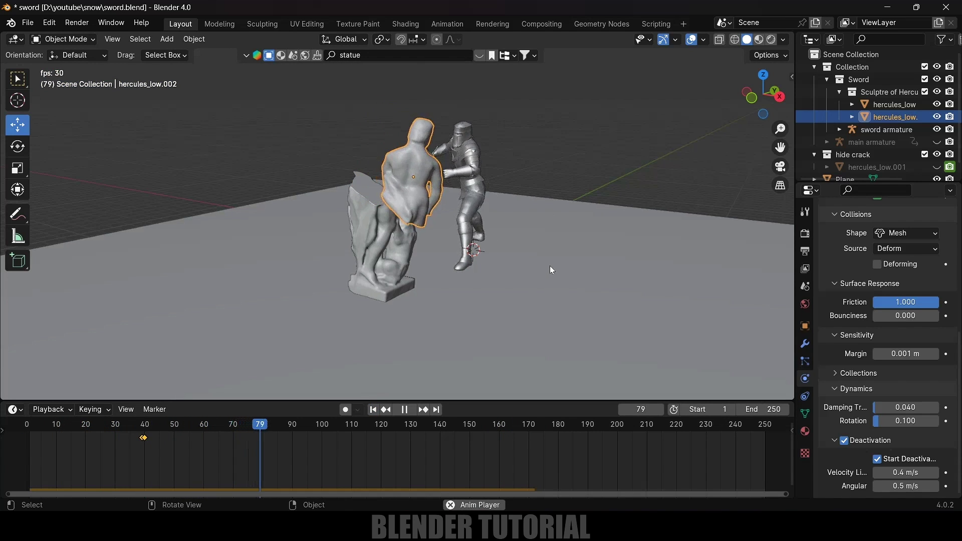
pyautogui.press('space')
pyautogui.moveTo(549, 265); pyautogui.dragTo(471, 211, button='middle')
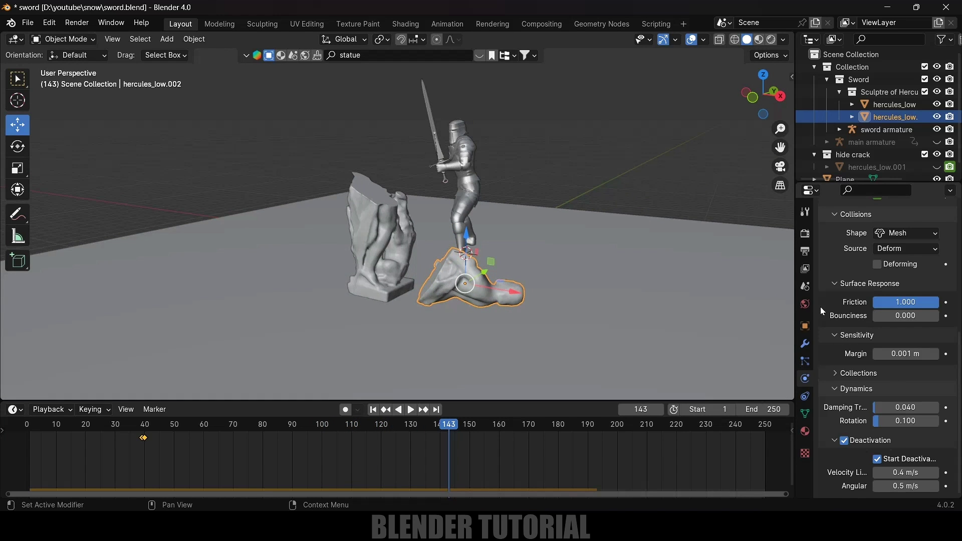
# - Set the Rigid Body World cache's end frame to 200 and bake the simulation
pyautogui.click(804, 286)
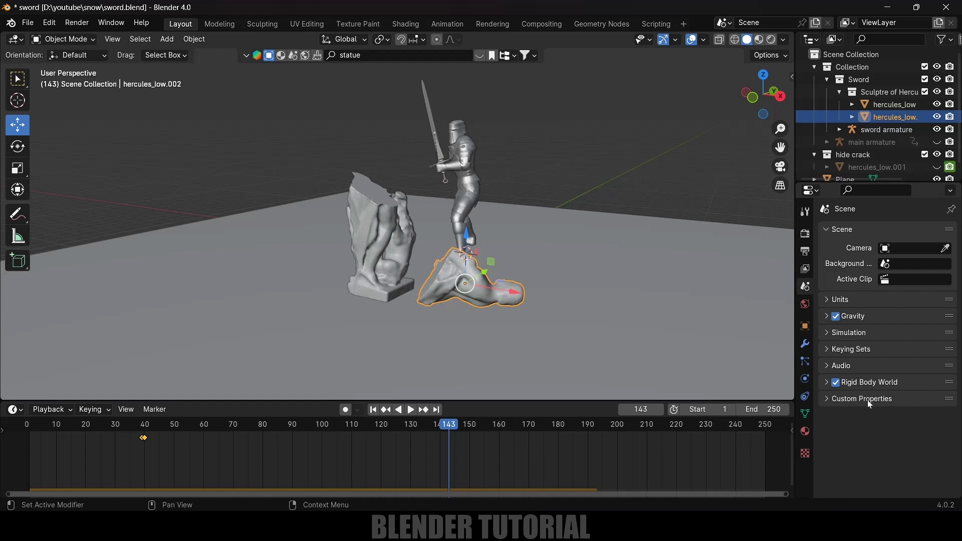
pyautogui.click(831, 385)
pyautogui.scroll(-3, 833, 401)
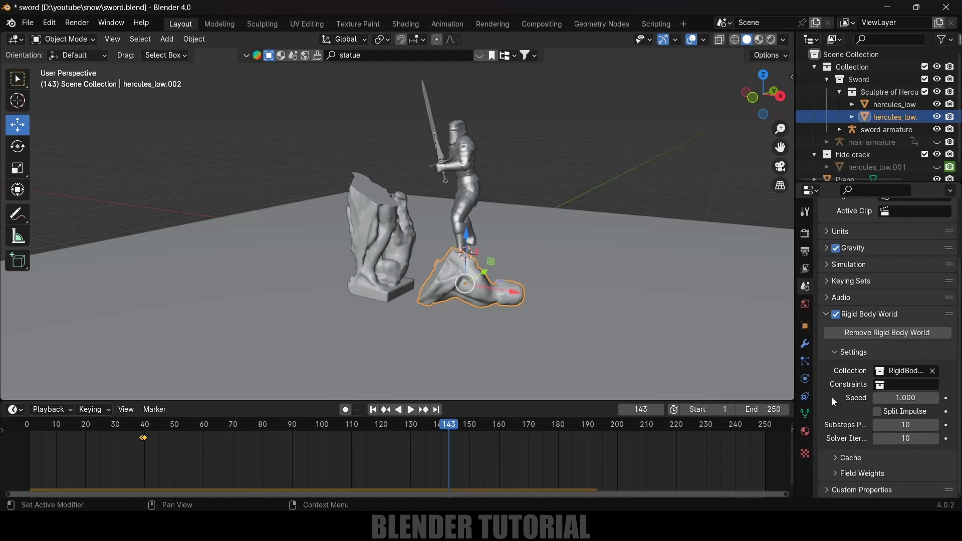
pyautogui.click(834, 453)
pyautogui.scroll(-6, 852, 407)
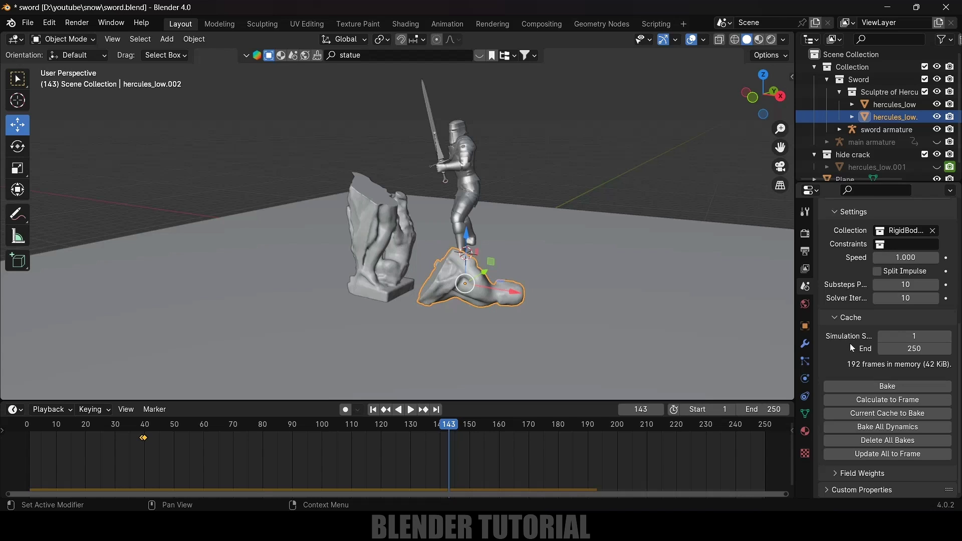
pyautogui.click(908, 348)
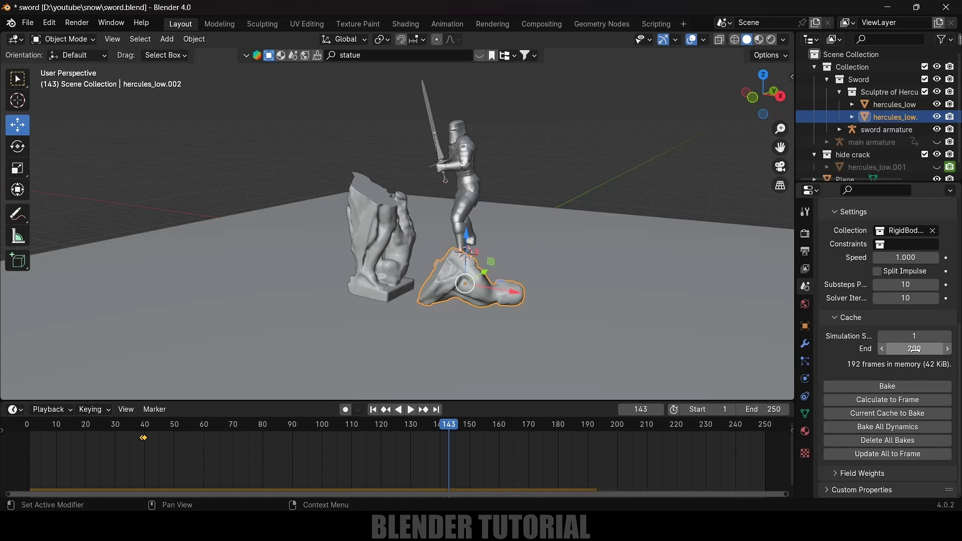
pyautogui.click(881, 387)
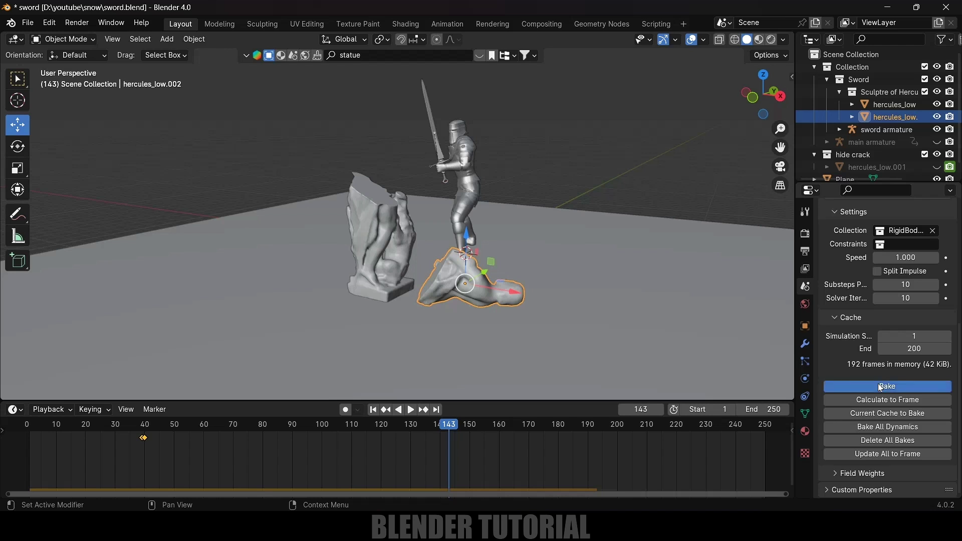
# - Set the scene's end frame to 200 and play the baked simulation from frame 1
pyautogui.write('2')
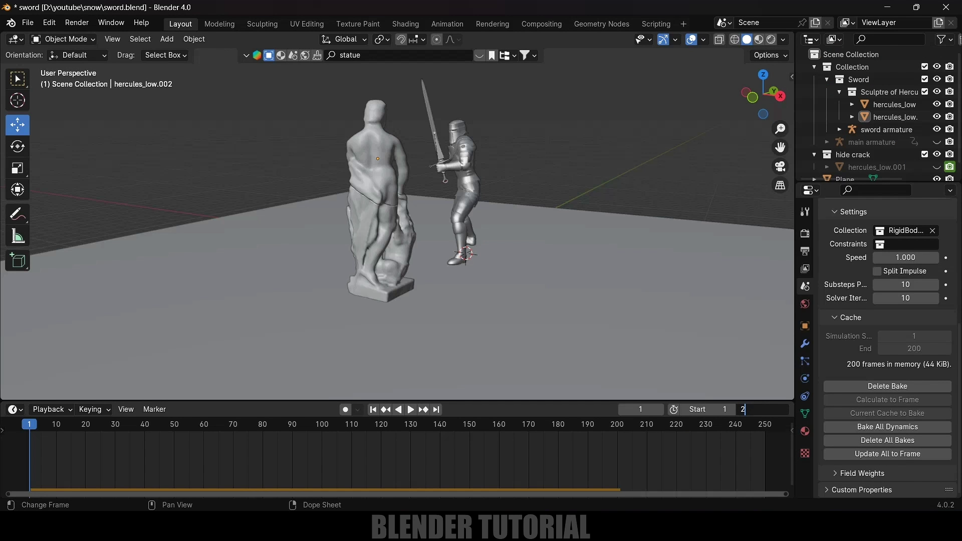
pyautogui.write('00')
pyautogui.press('Return')
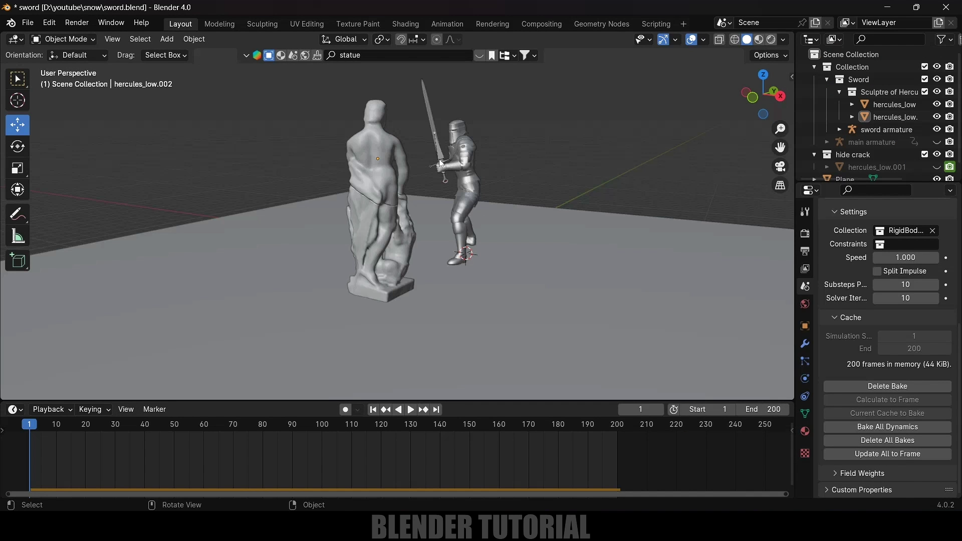
pyautogui.press('space')
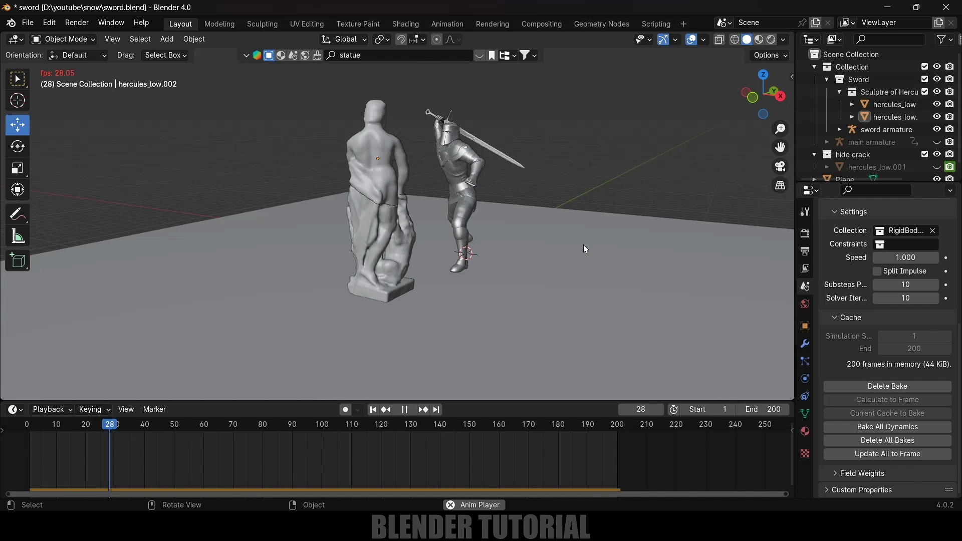